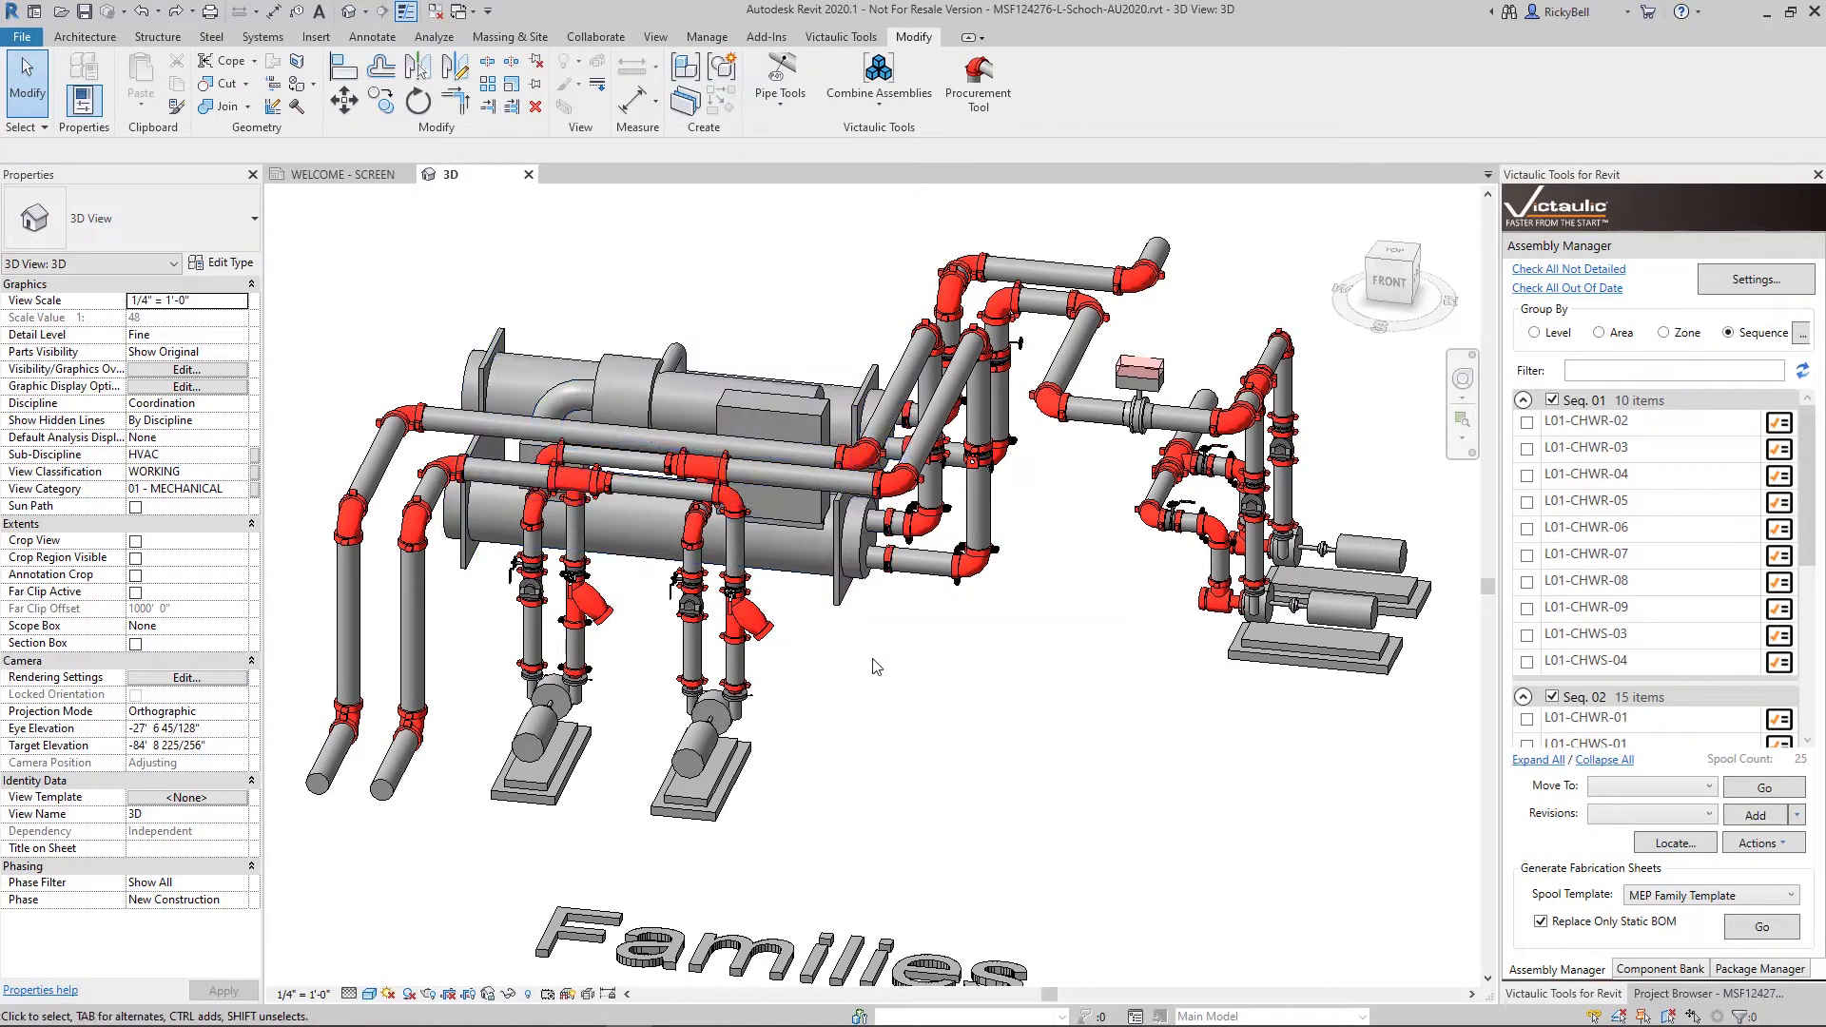
# - Select the centrifugal liquid chiller in the 3D piping model
pyautogui.click(845, 607)
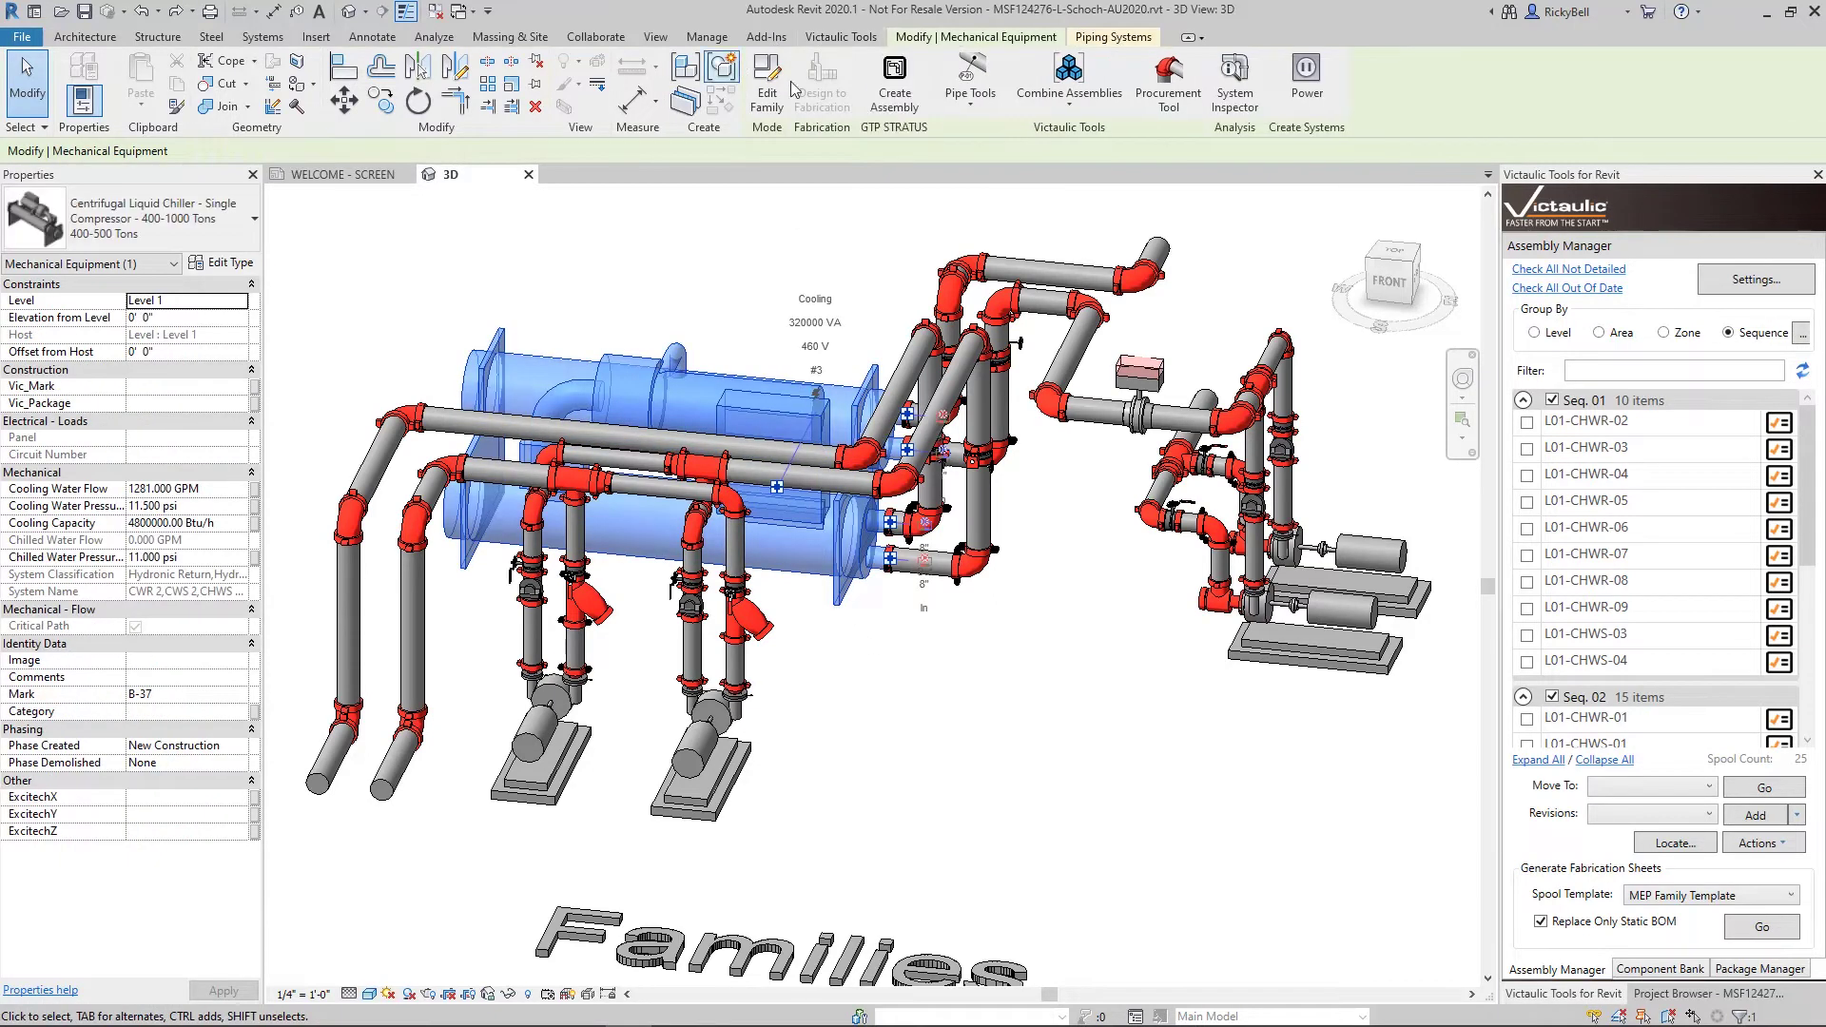
# - Change the chiller's Chiller Length type parameter from 13' 0" to 15' 0"
pyautogui.press('Escape')
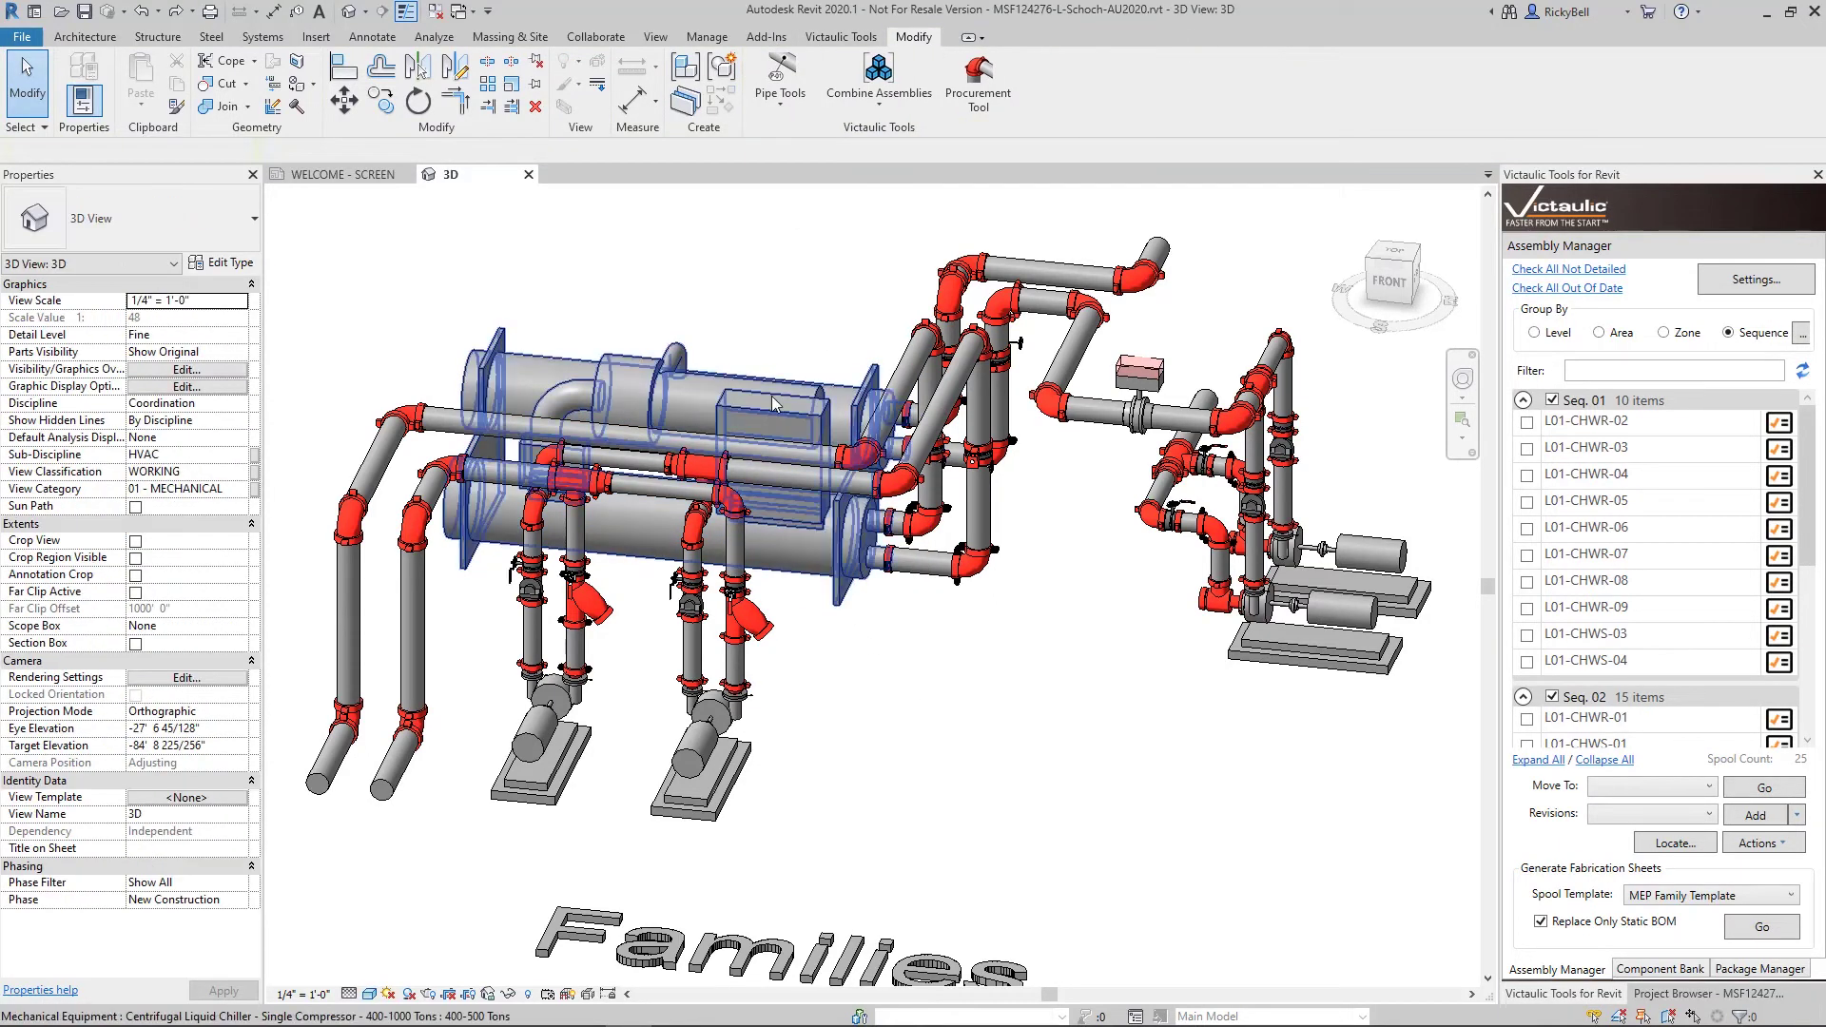
pyautogui.hotkey('ctrl', 'Left')
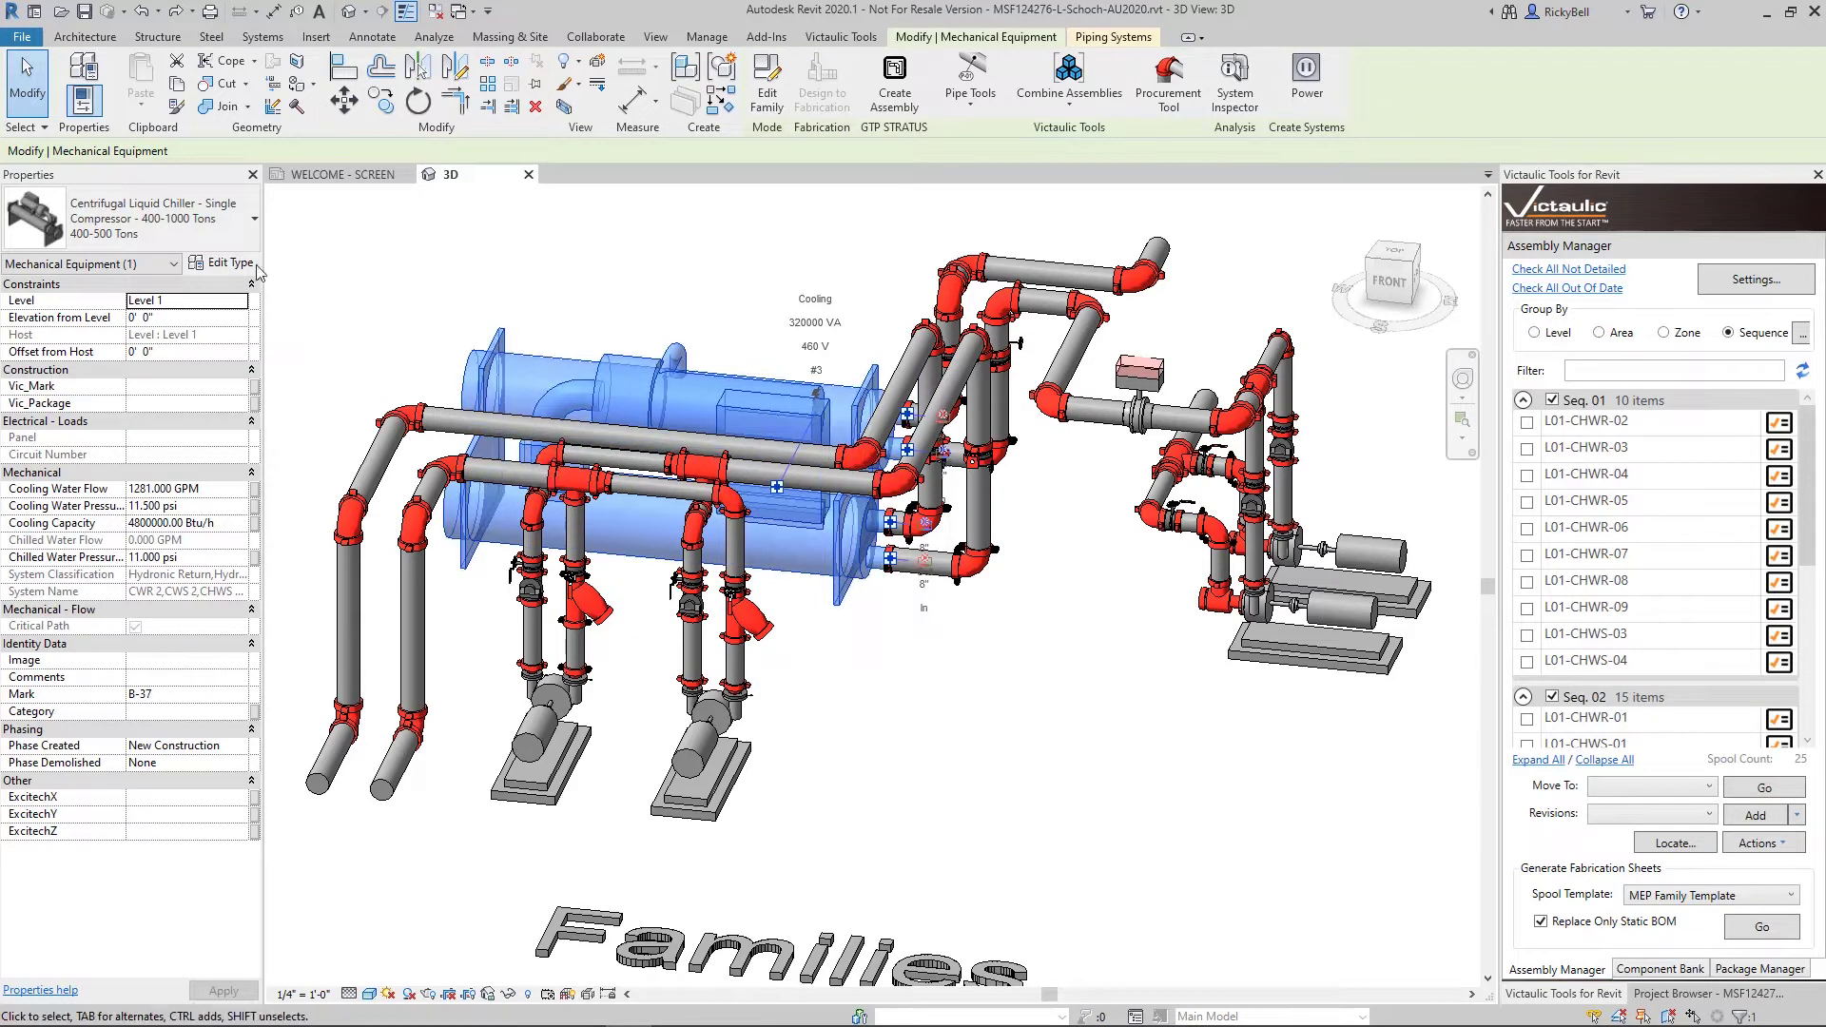
pyautogui.click(222, 262)
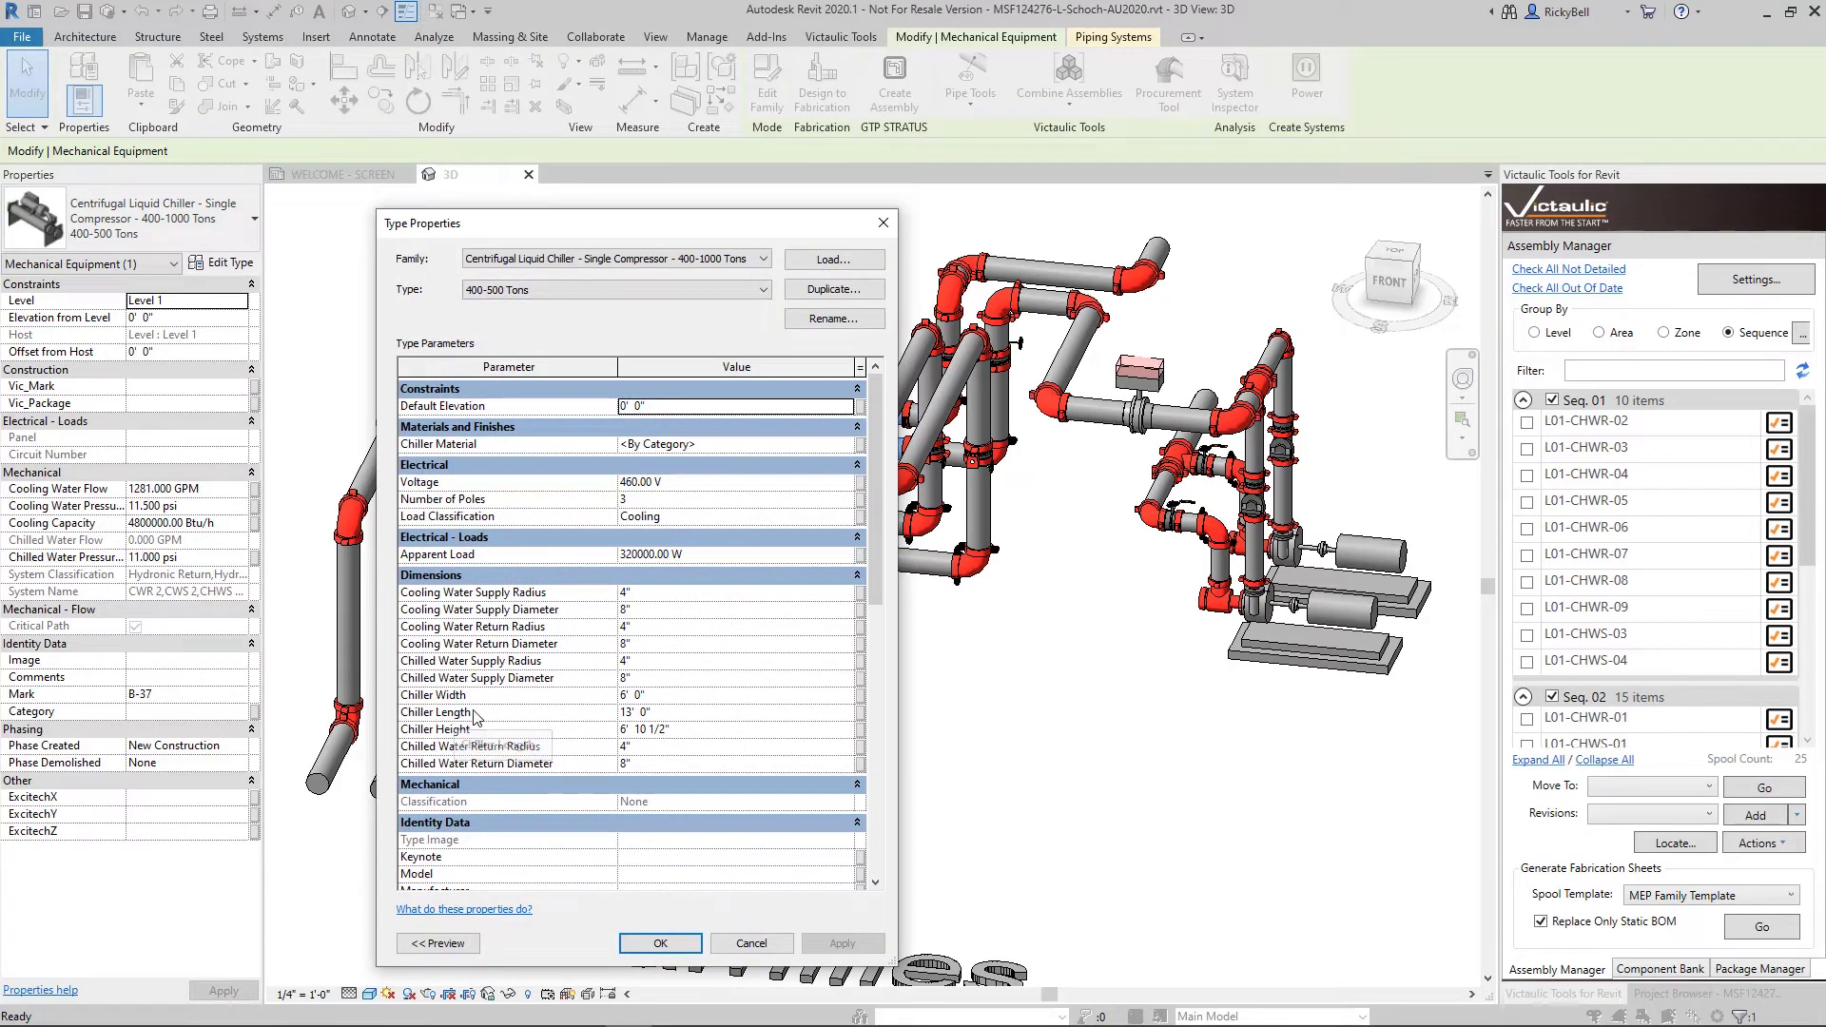
pyautogui.click(671, 715)
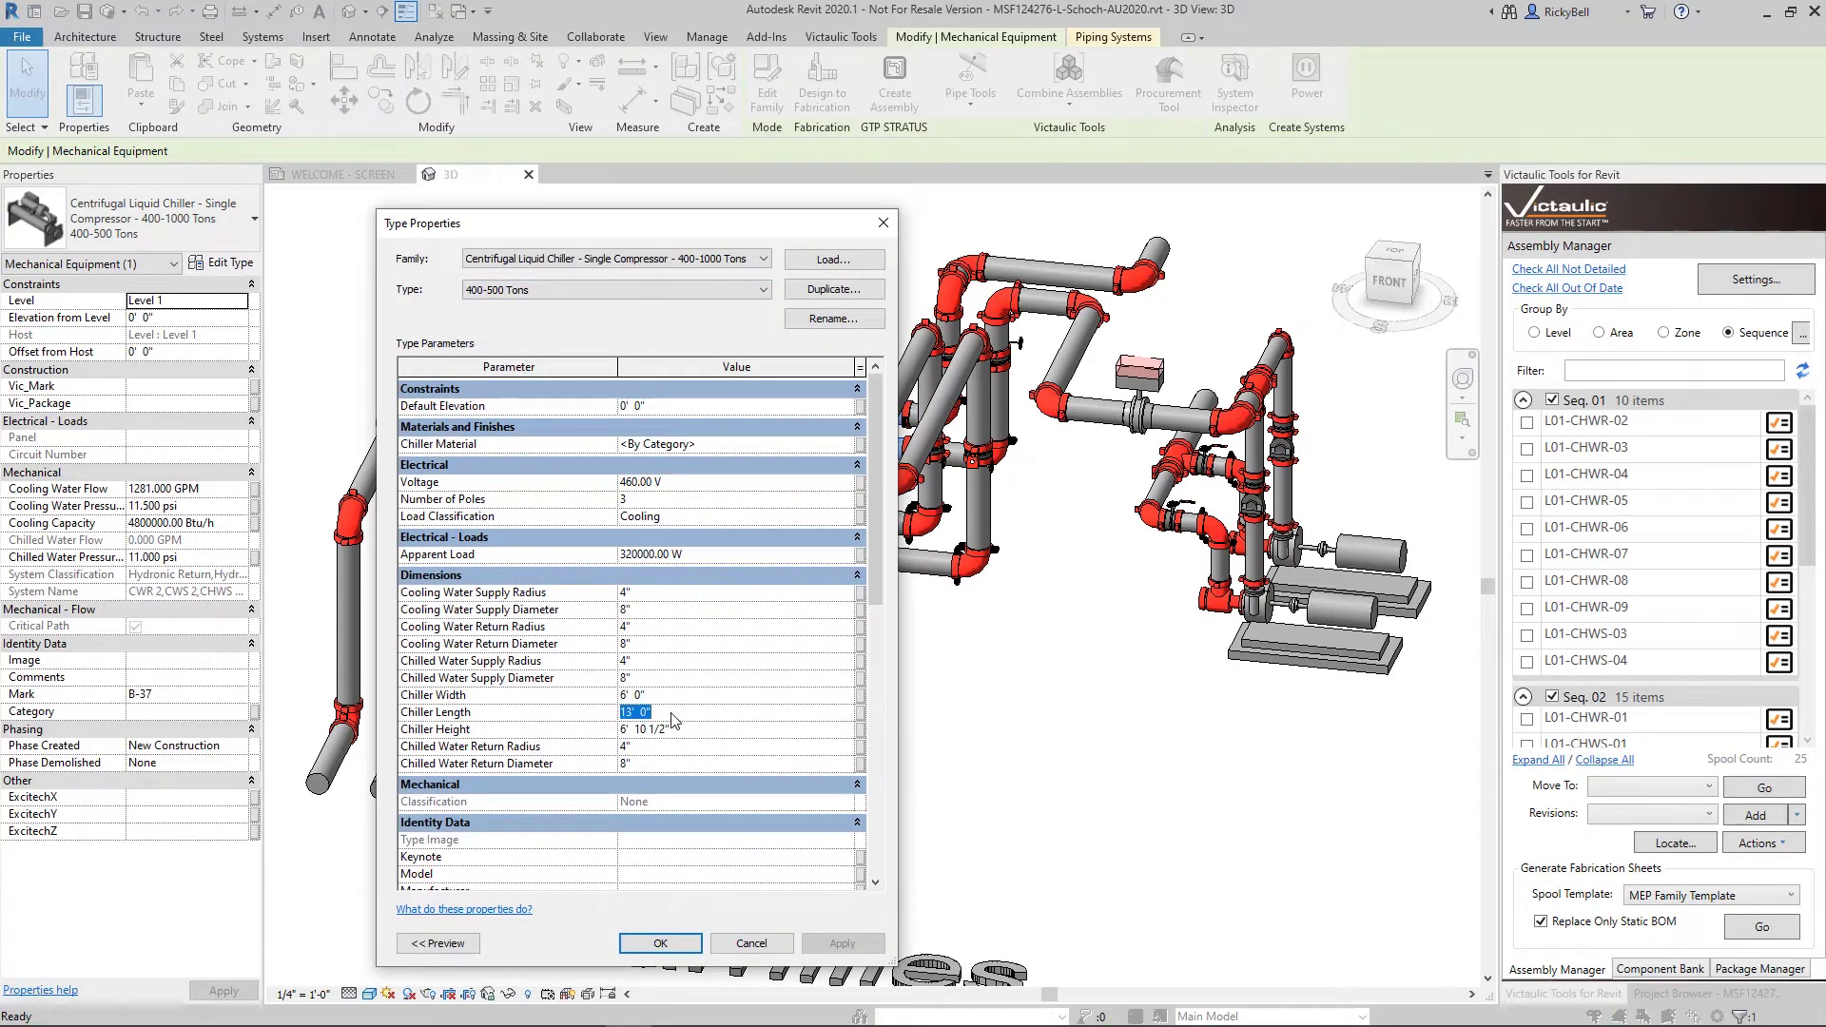
pyautogui.write('15')
pyautogui.press('Return')
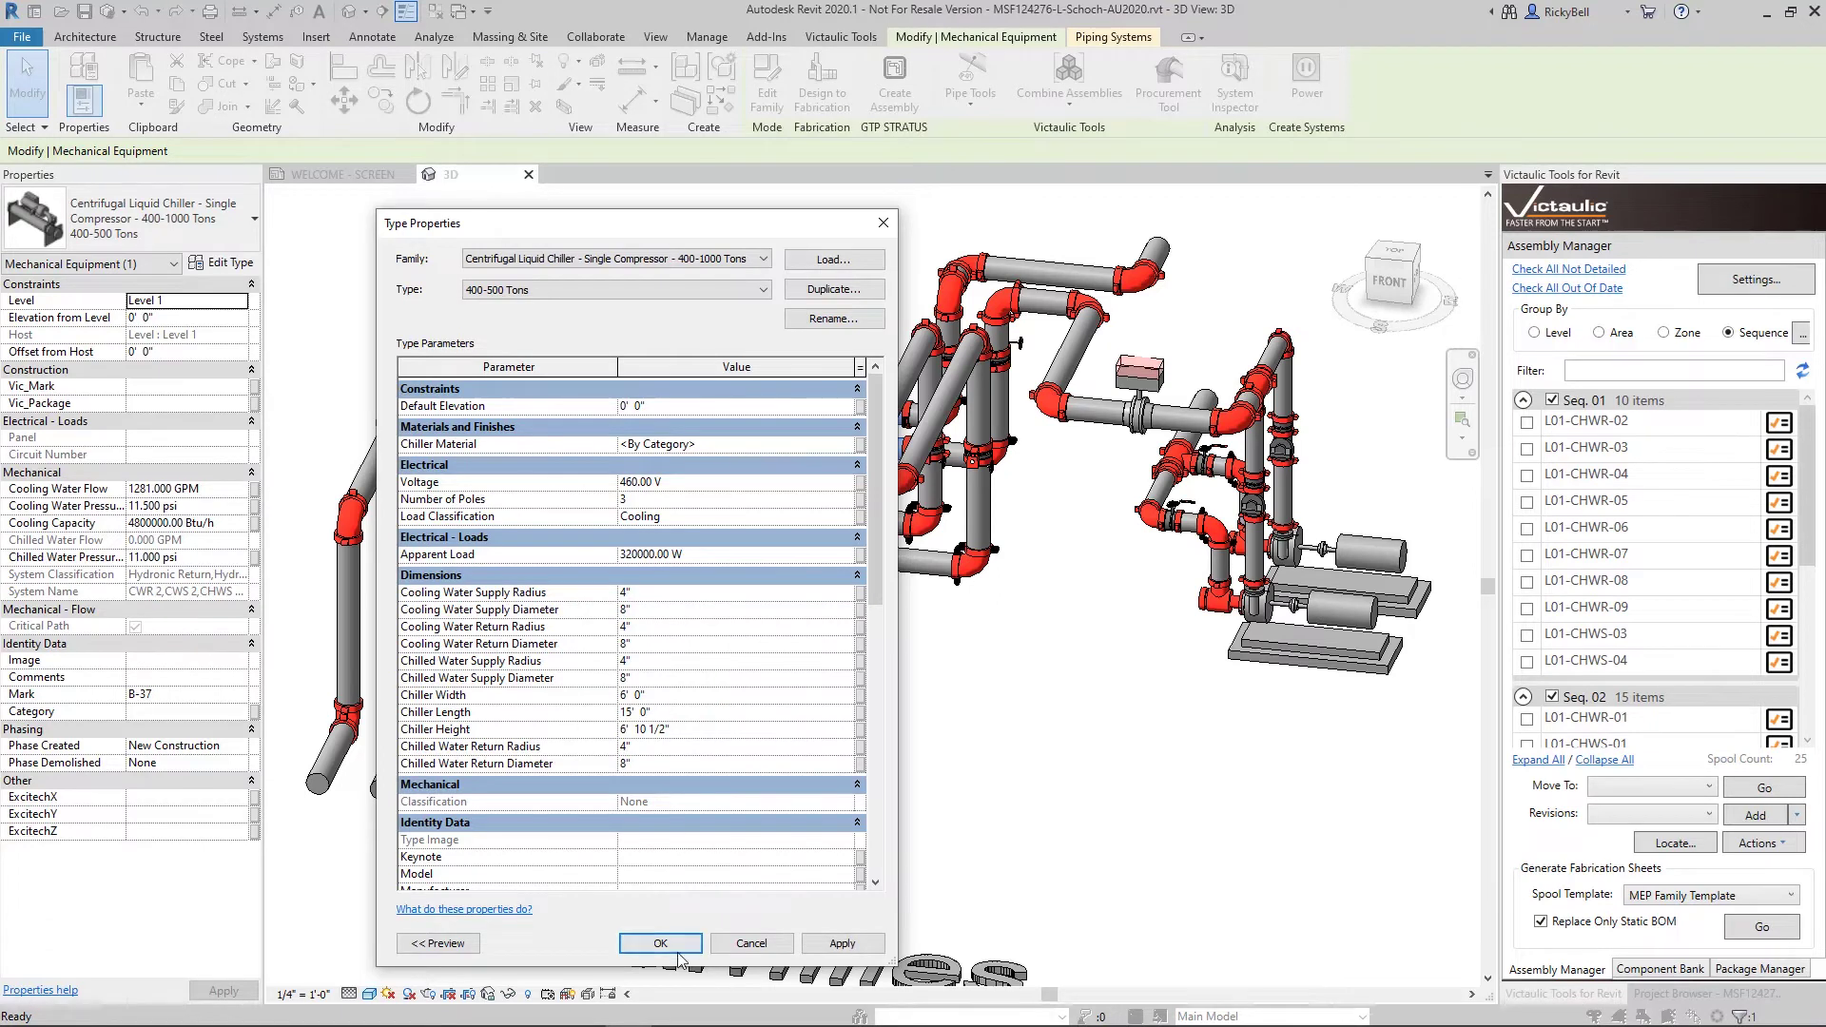
pyautogui.click(687, 944)
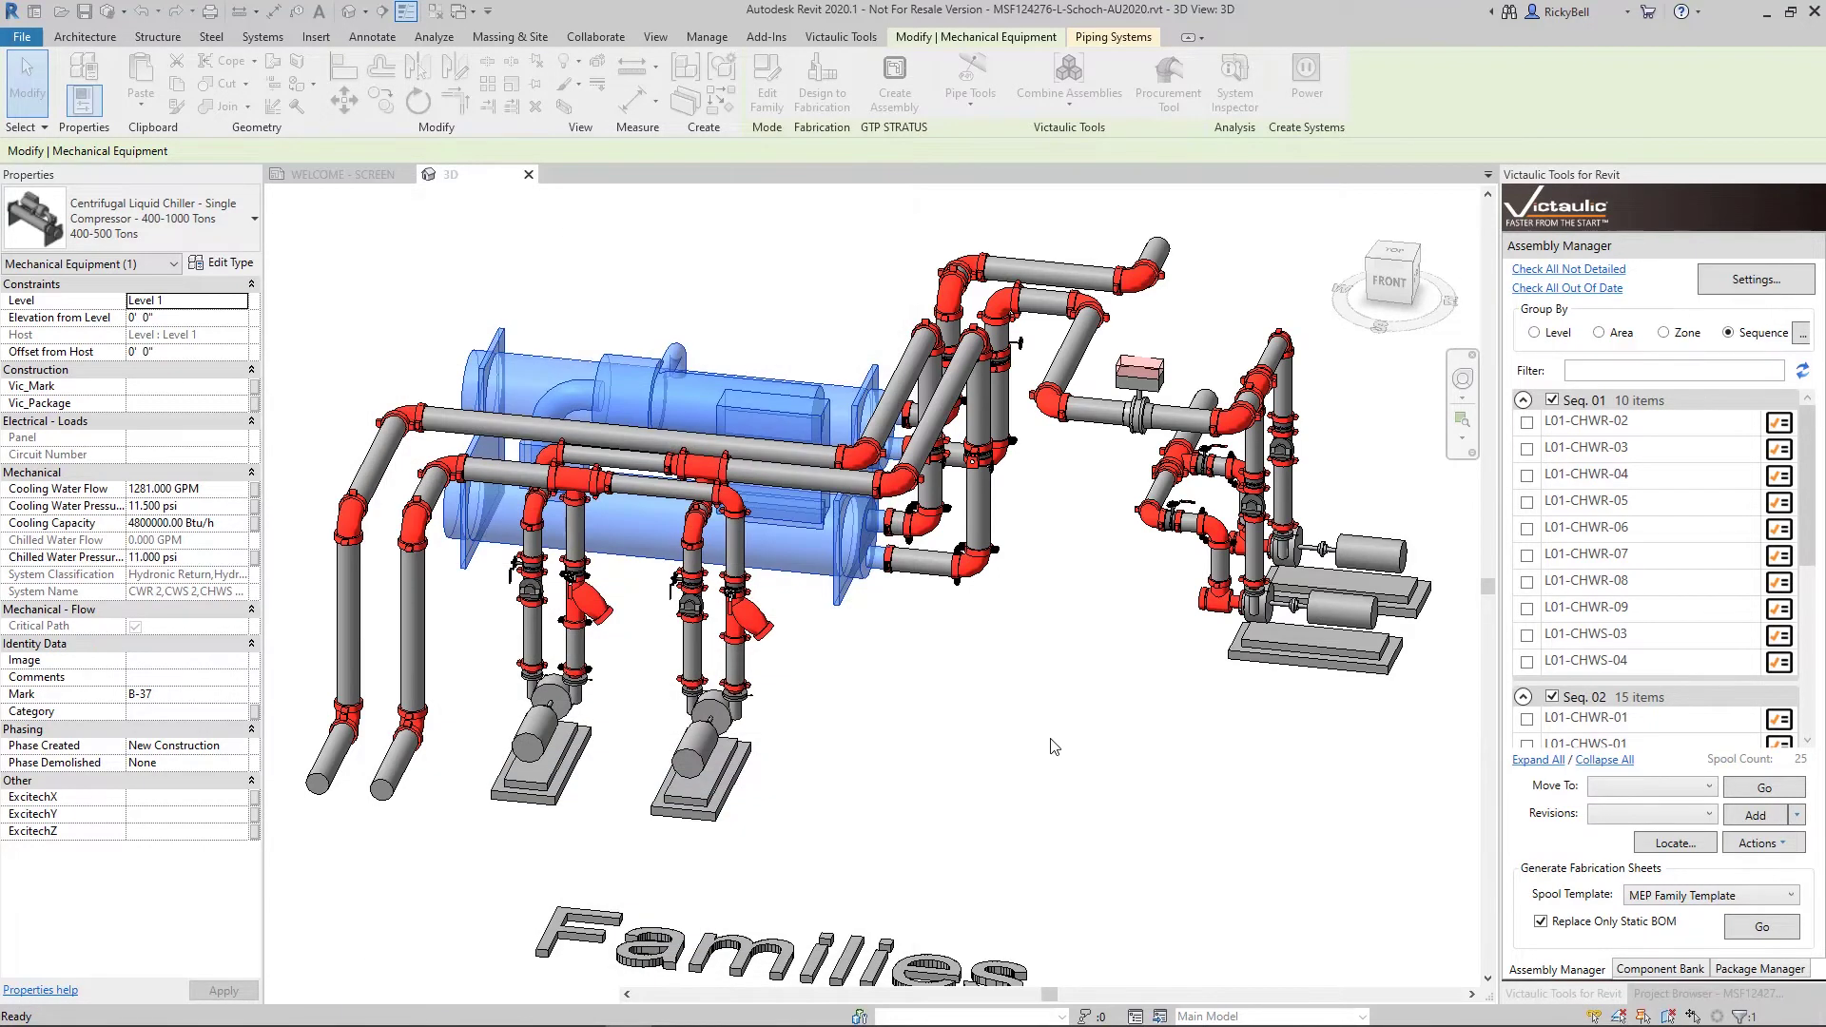
pyautogui.click(916, 689)
pyautogui.scroll(5, 903, 528)
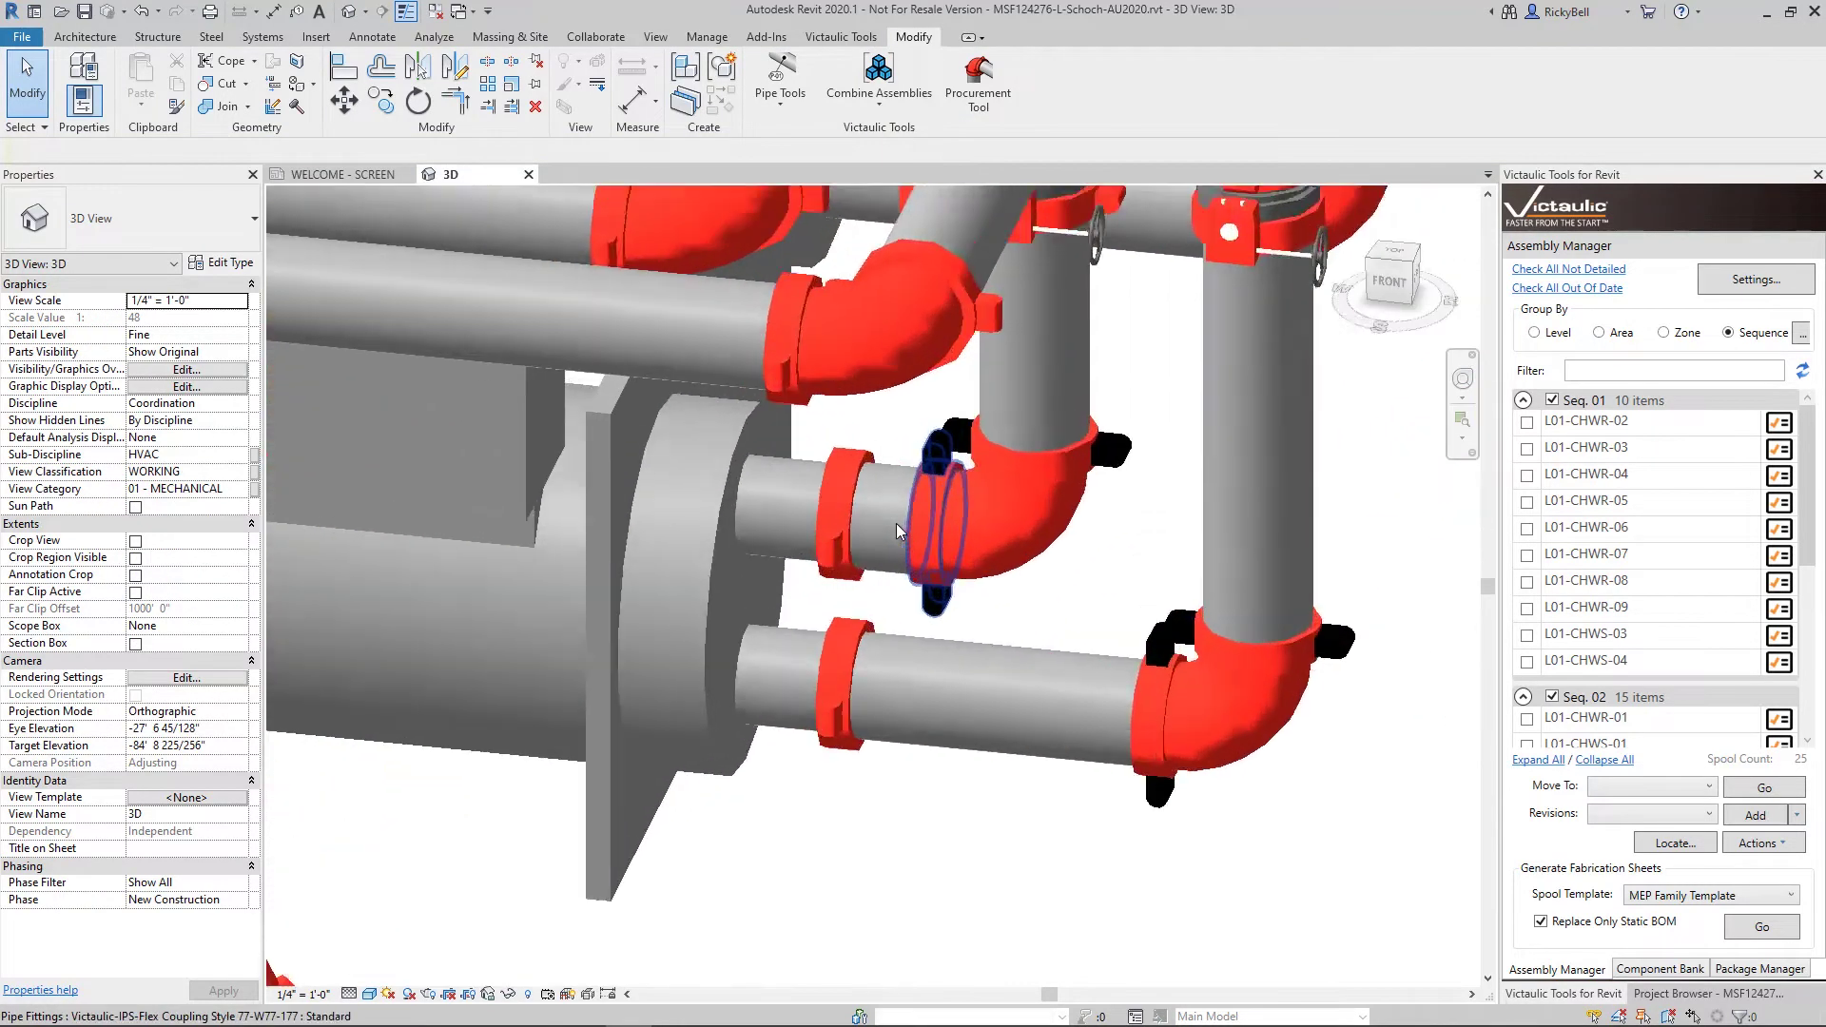
pyautogui.scroll(2, 896, 523)
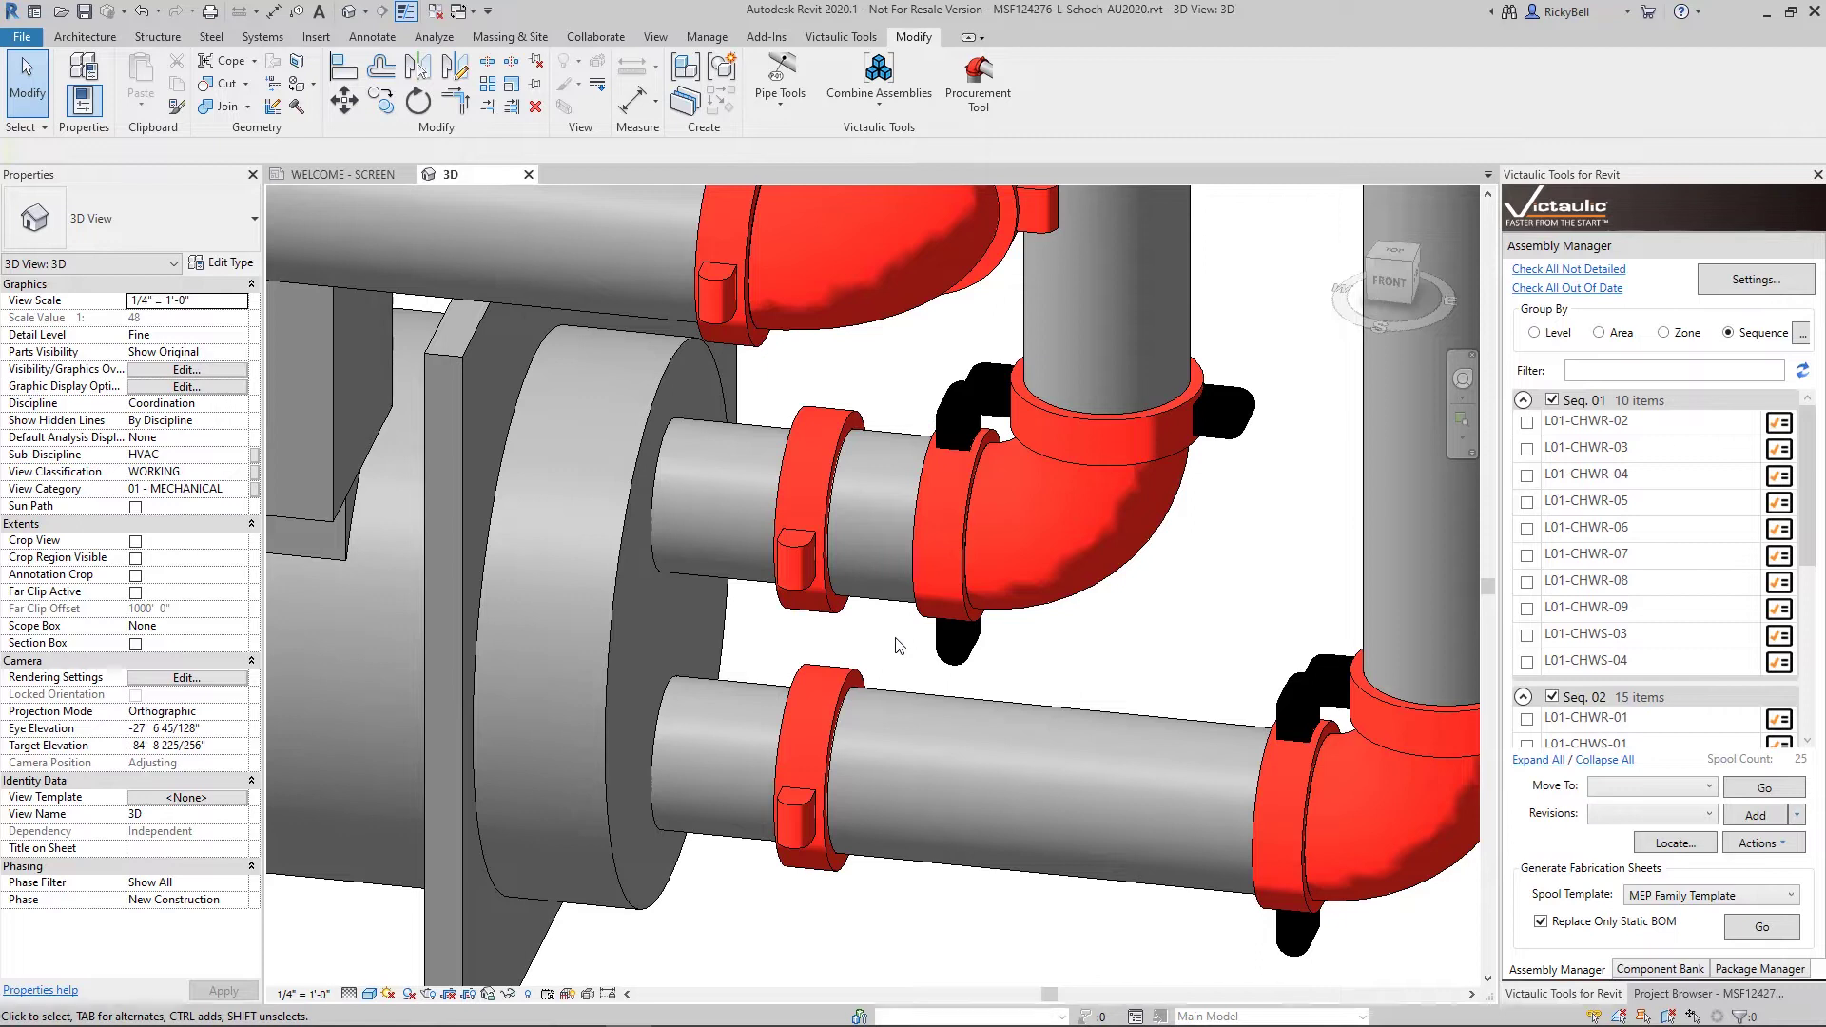
pyautogui.scroll(-6, 898, 646)
pyautogui.scroll(-2, 897, 645)
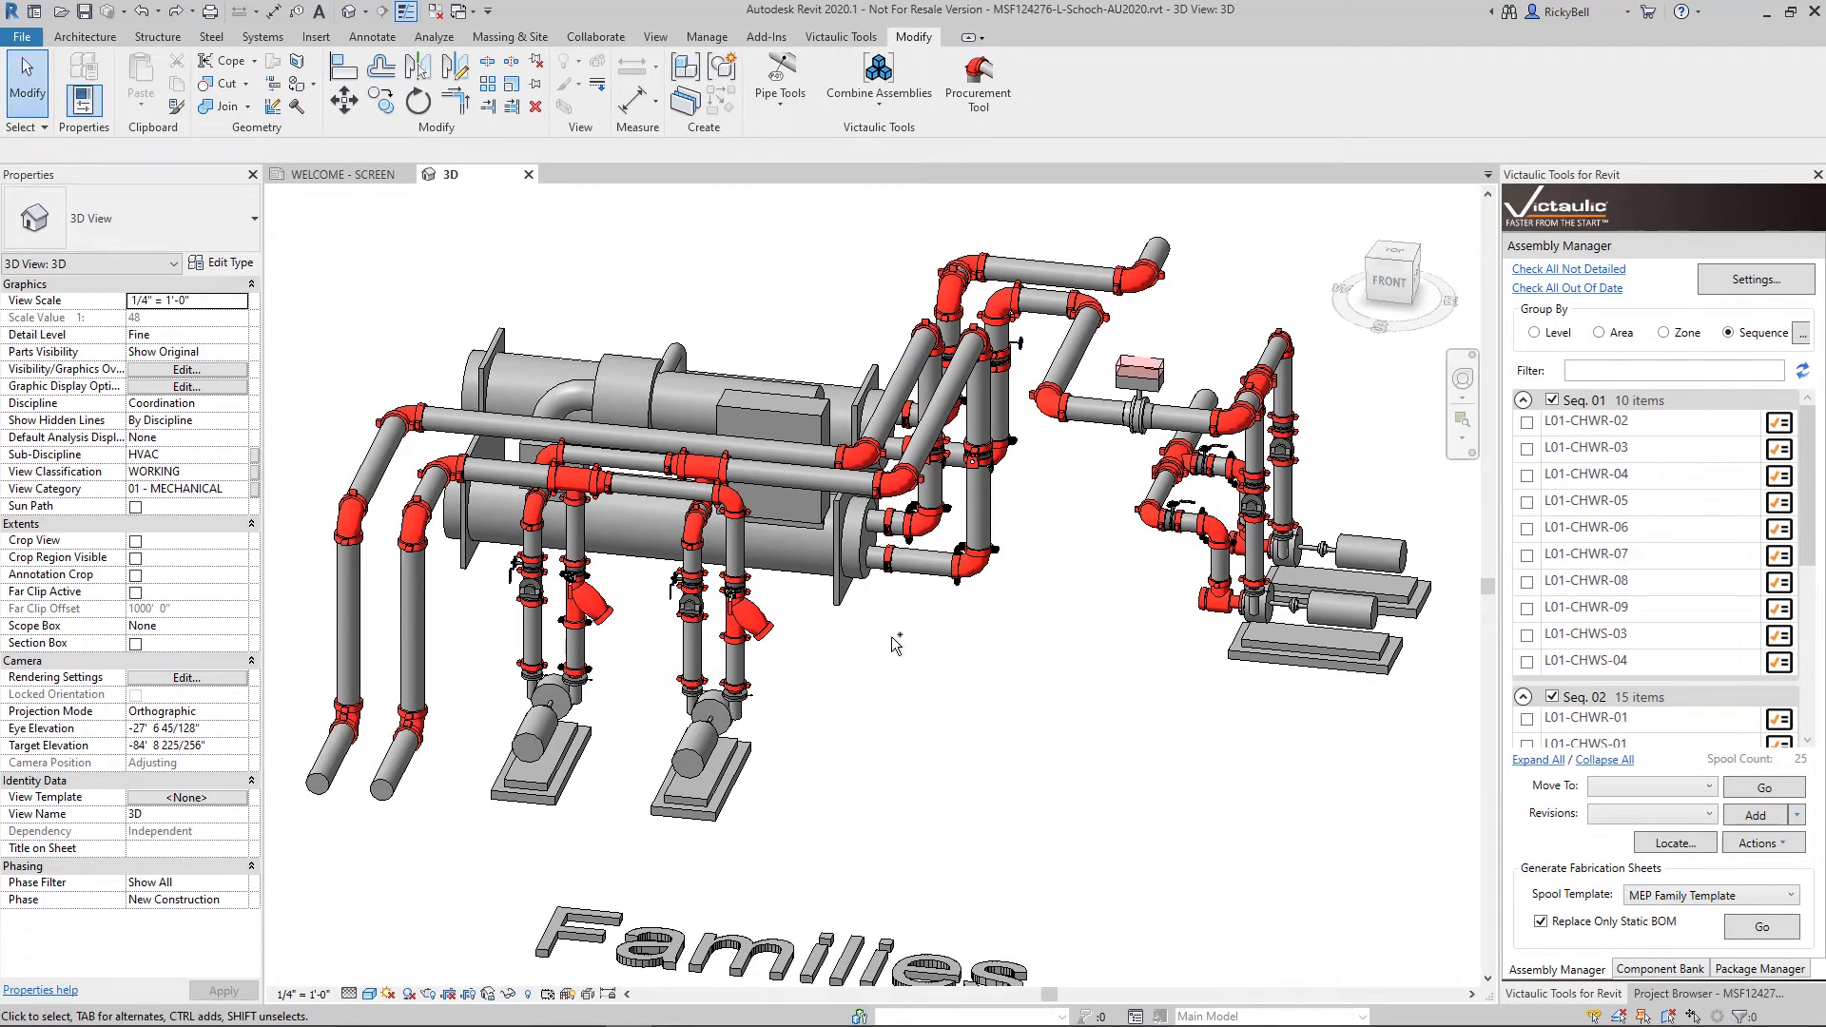
# - Disconnect the centrifugal chiller from its attached pipes using the piping tools
pyautogui.click(970, 715)
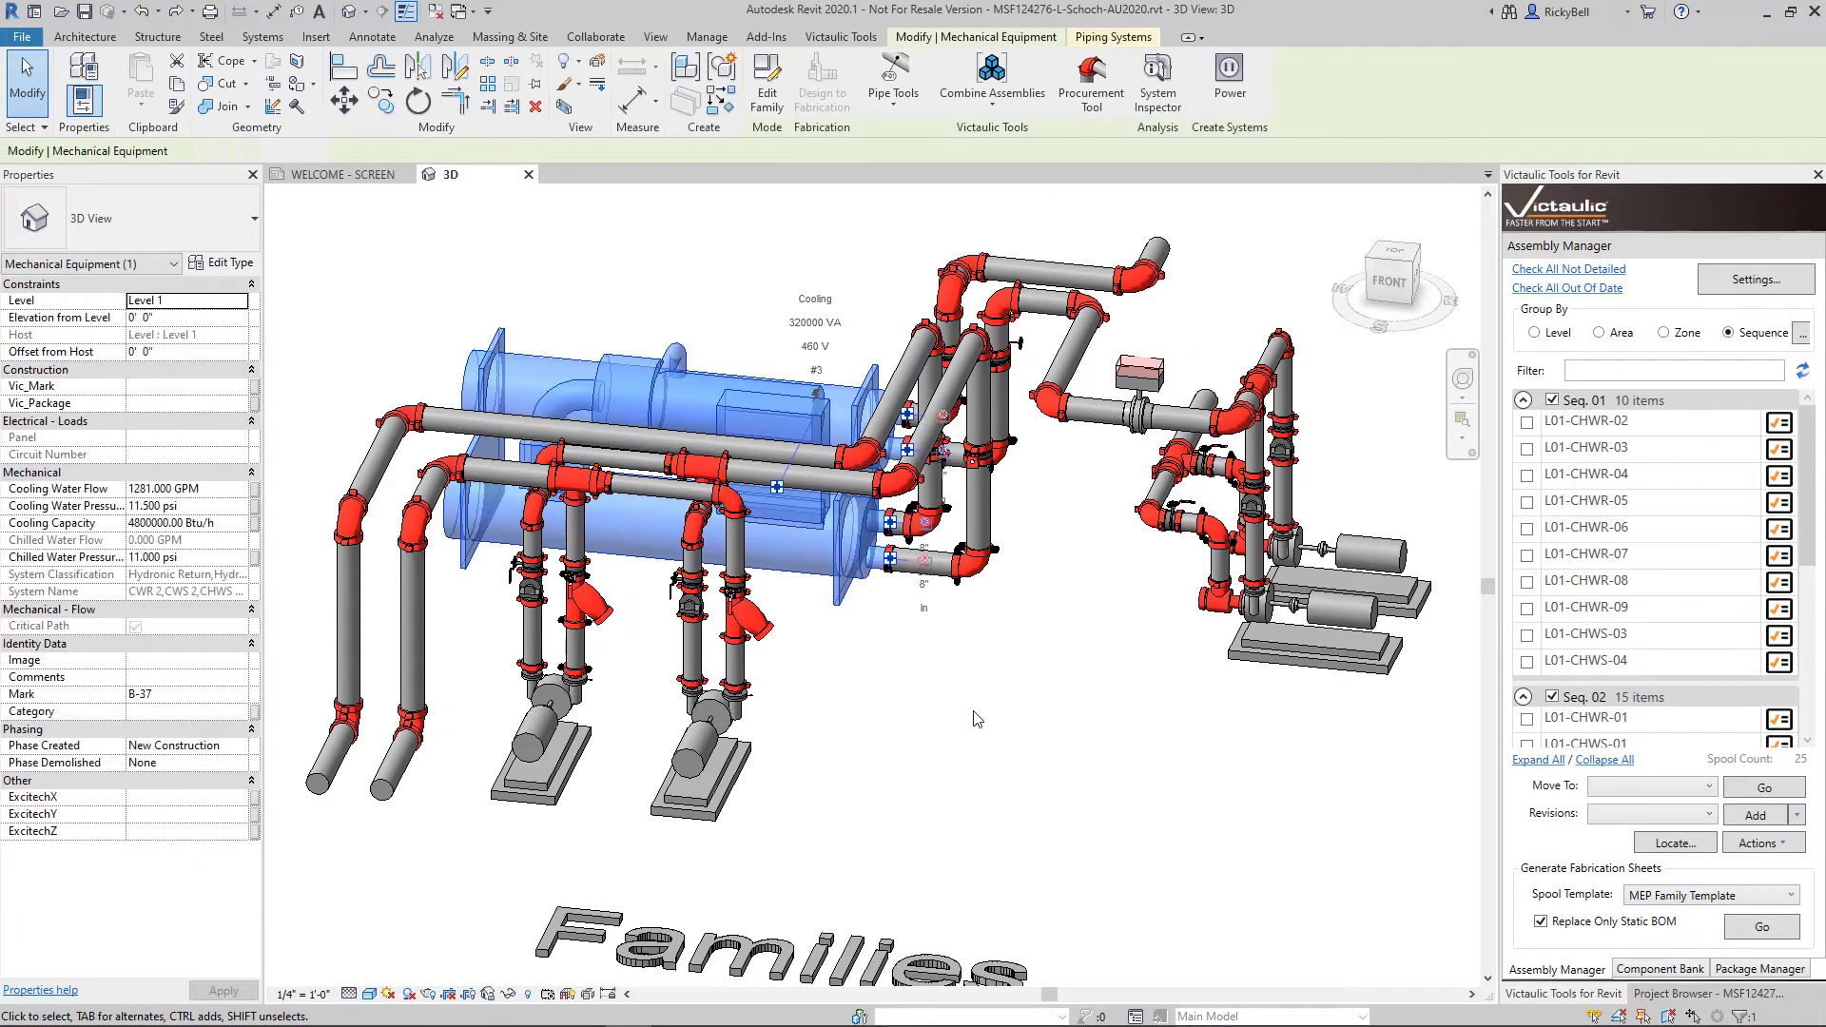
pyautogui.click(970, 106)
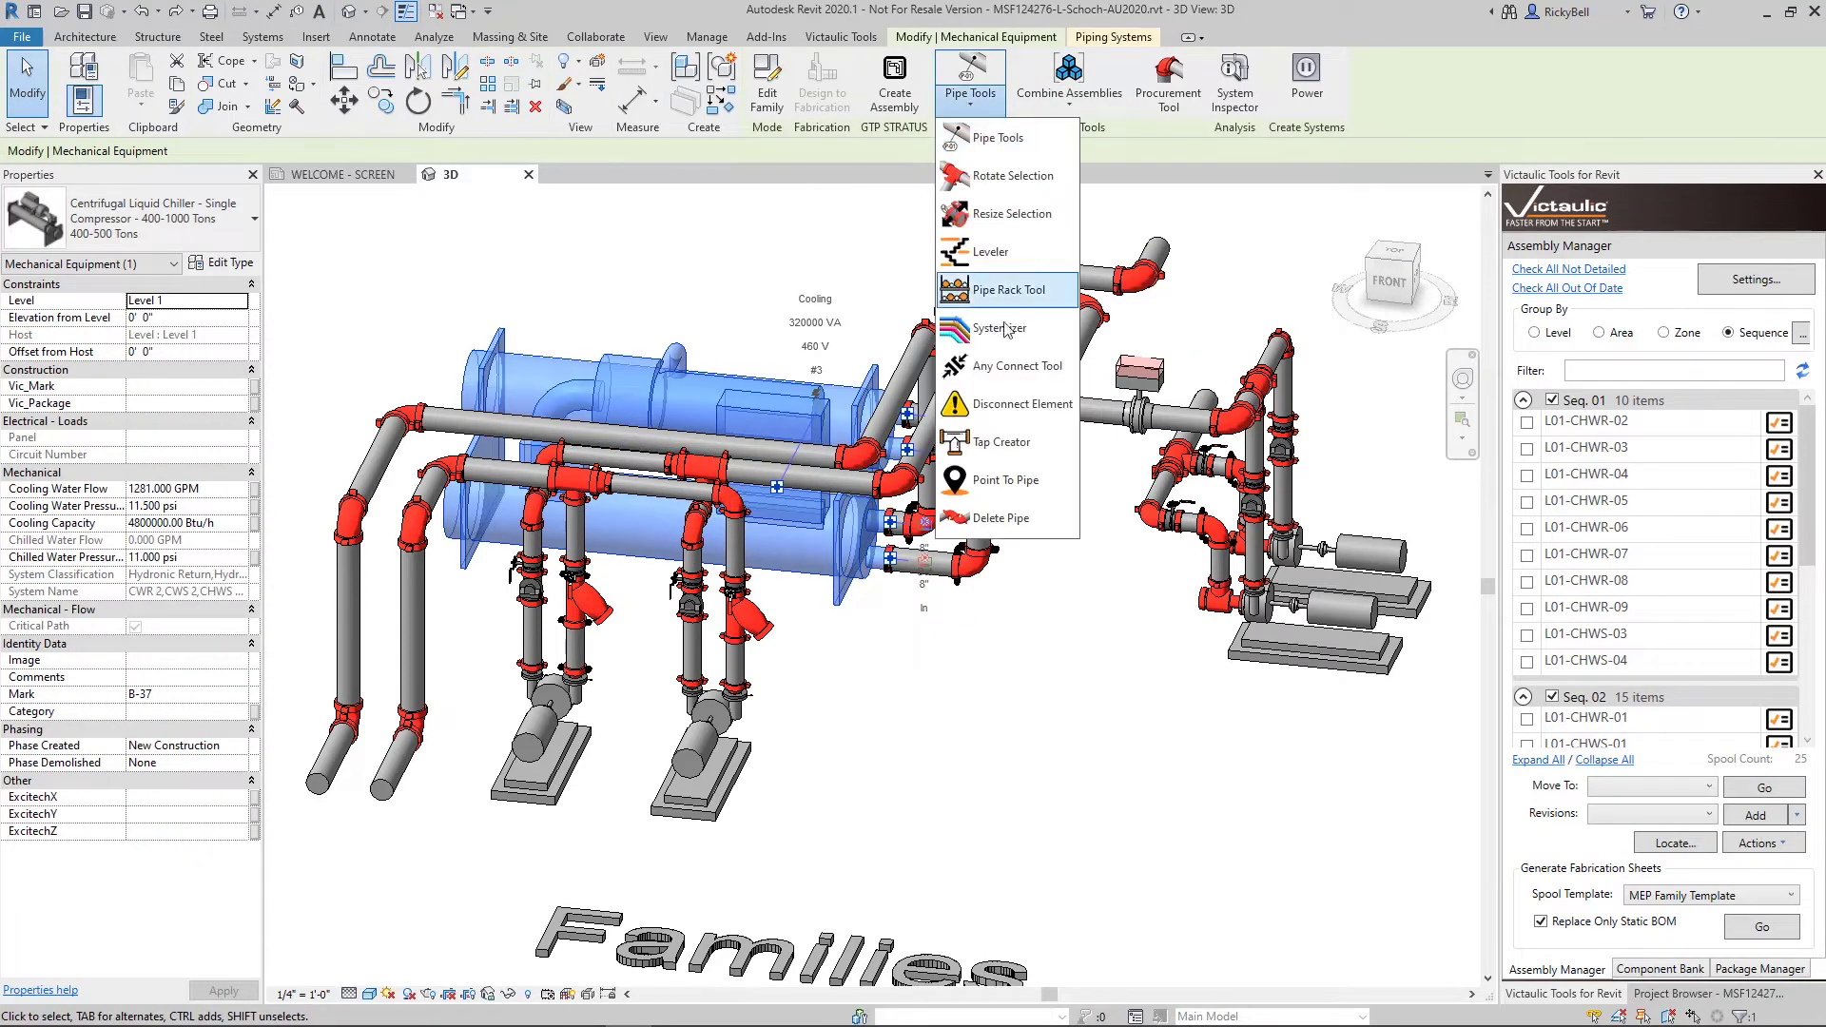
pyautogui.press('Escape')
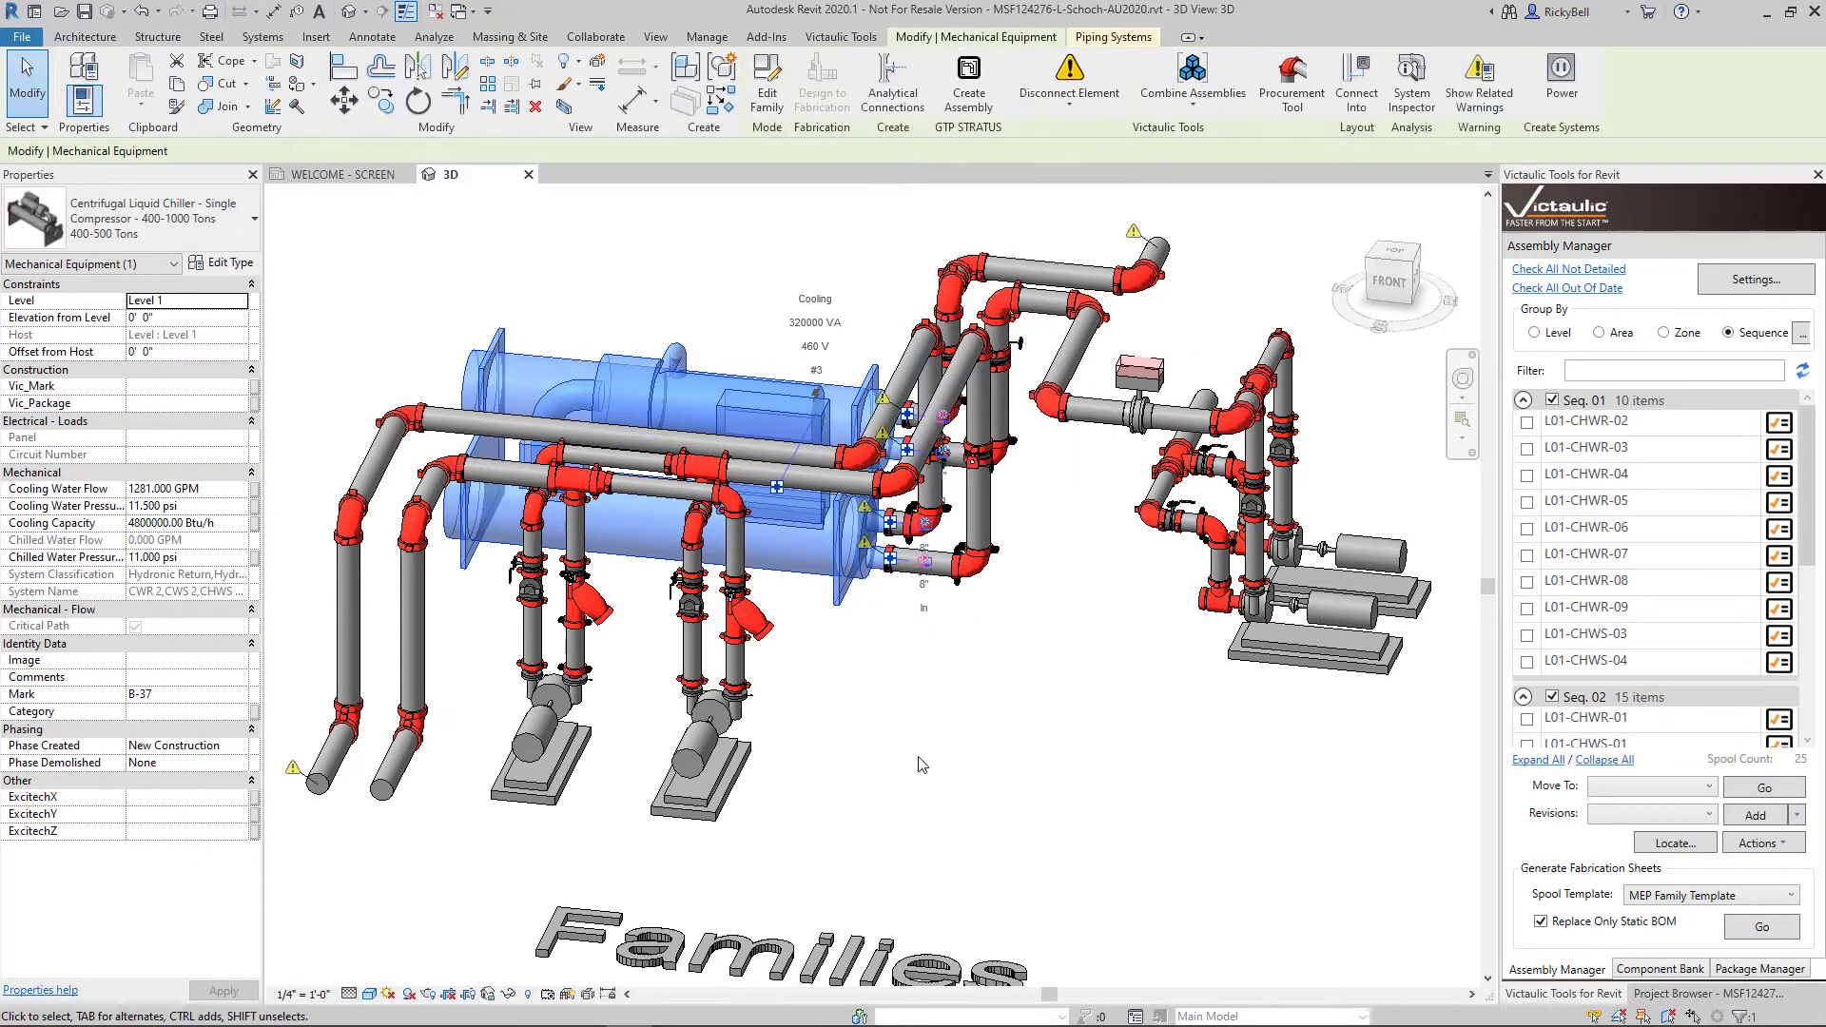
pyautogui.click(880, 642)
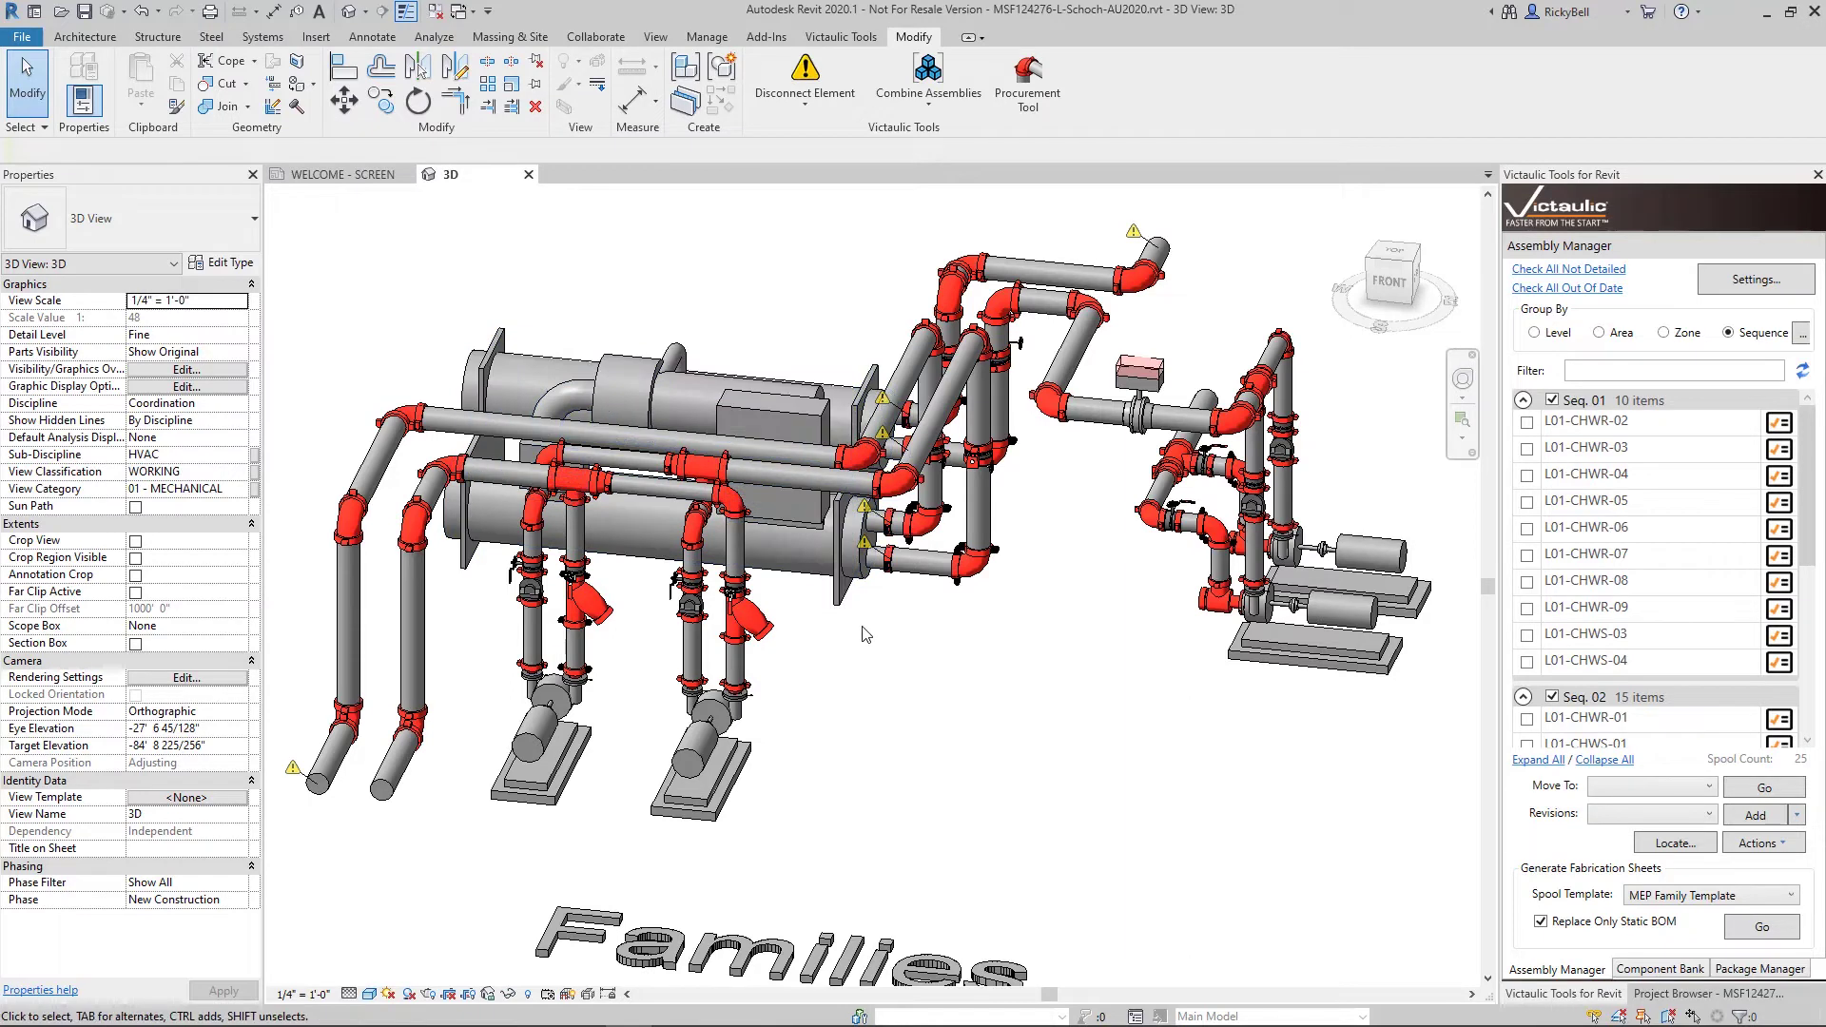
# - Set the chiller's Chiller Length type parameter to 15' 0"
pyautogui.click(829, 561)
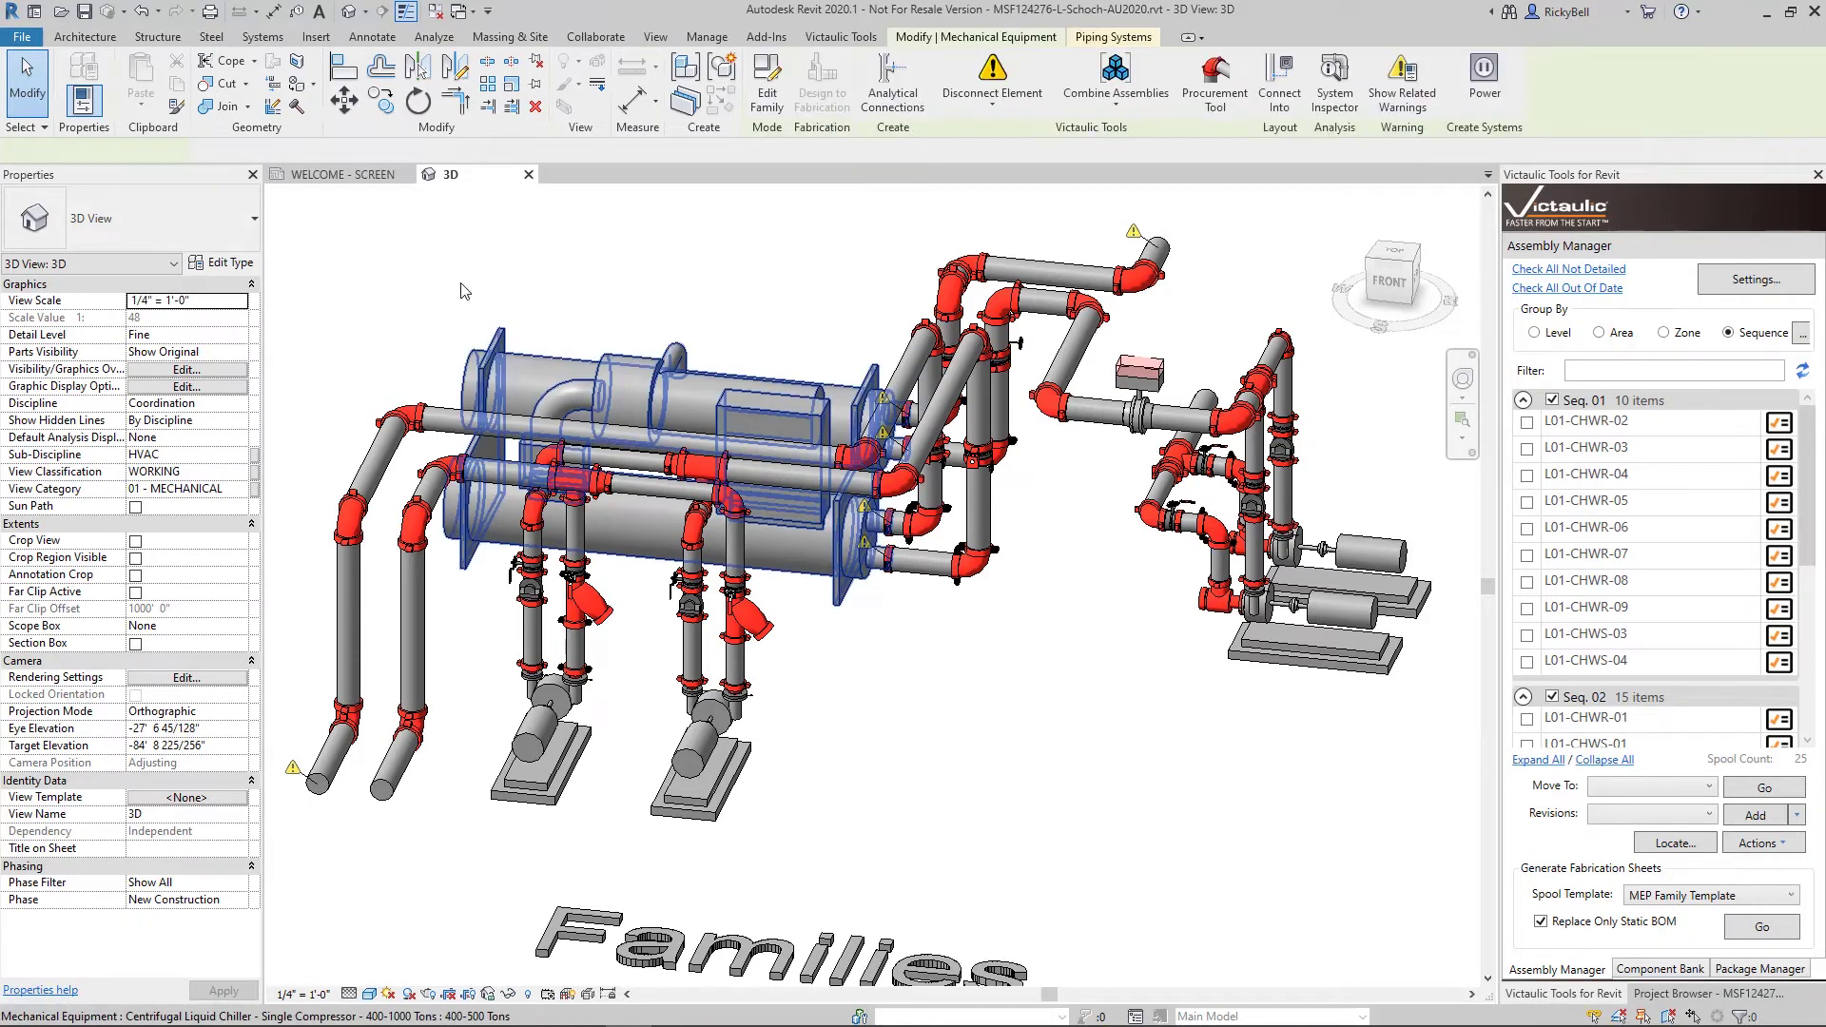
pyautogui.click(231, 263)
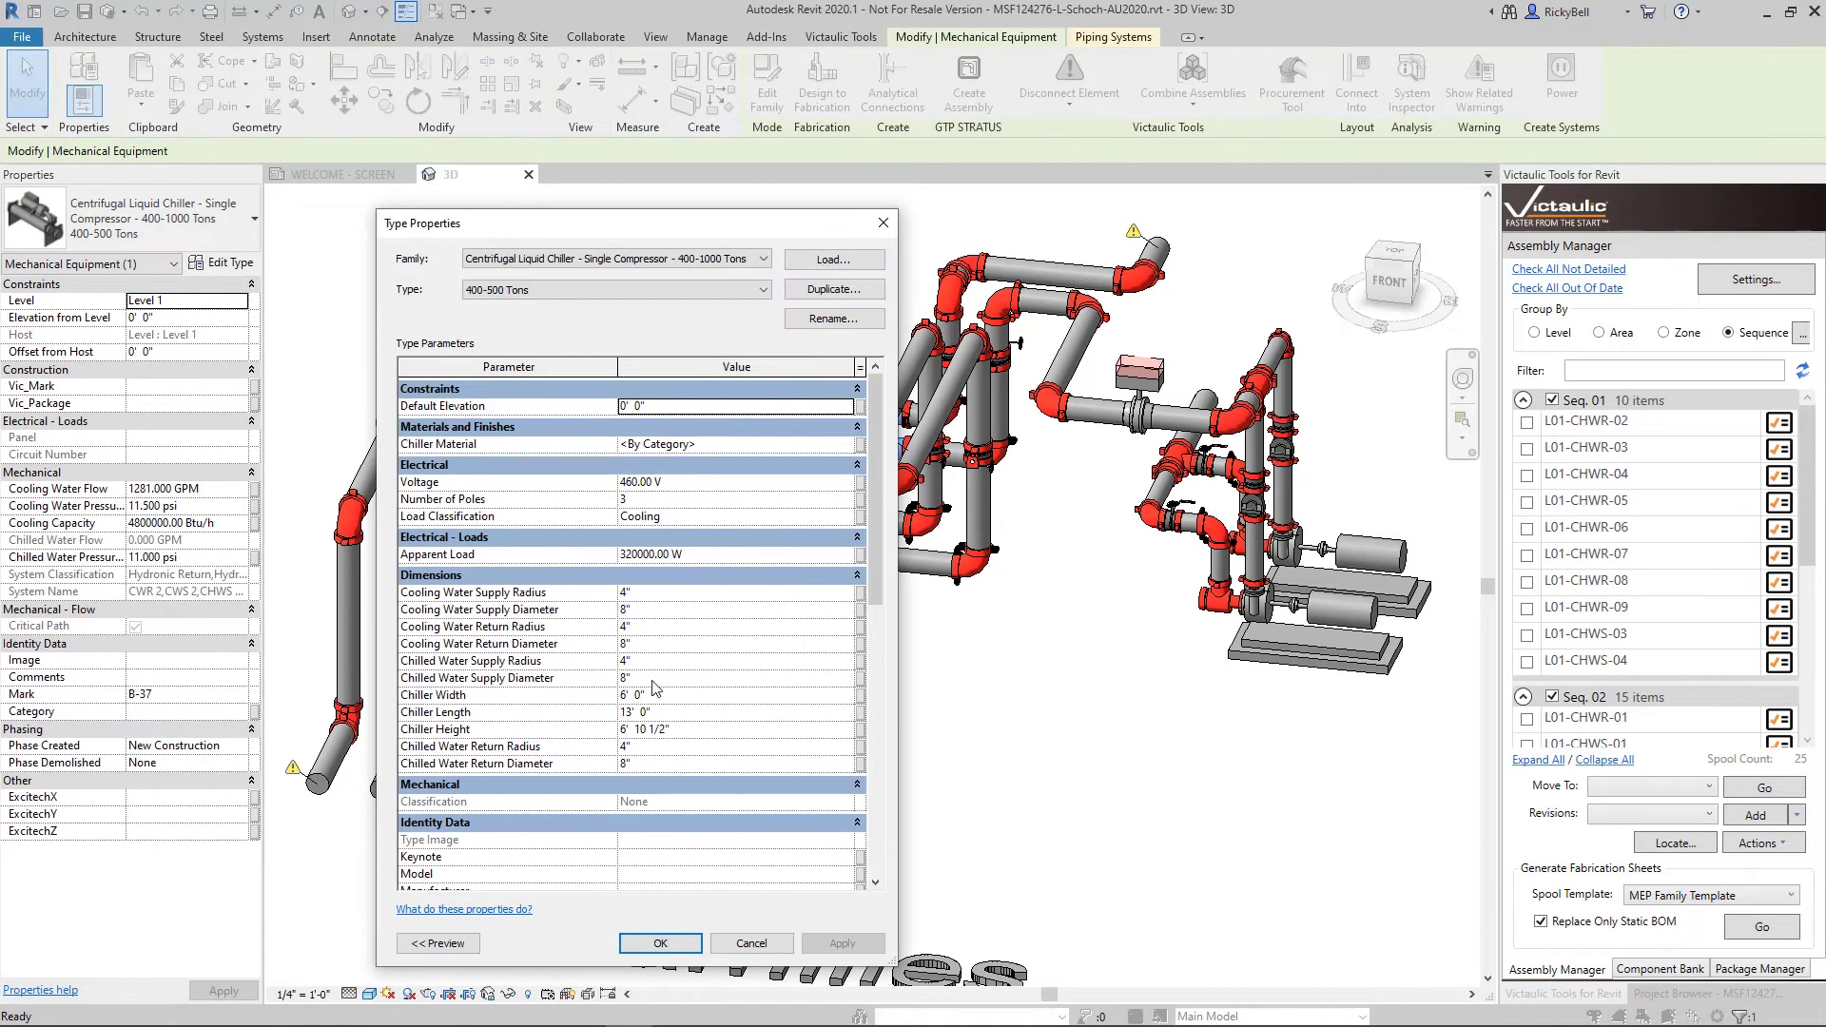
pyautogui.click(659, 713)
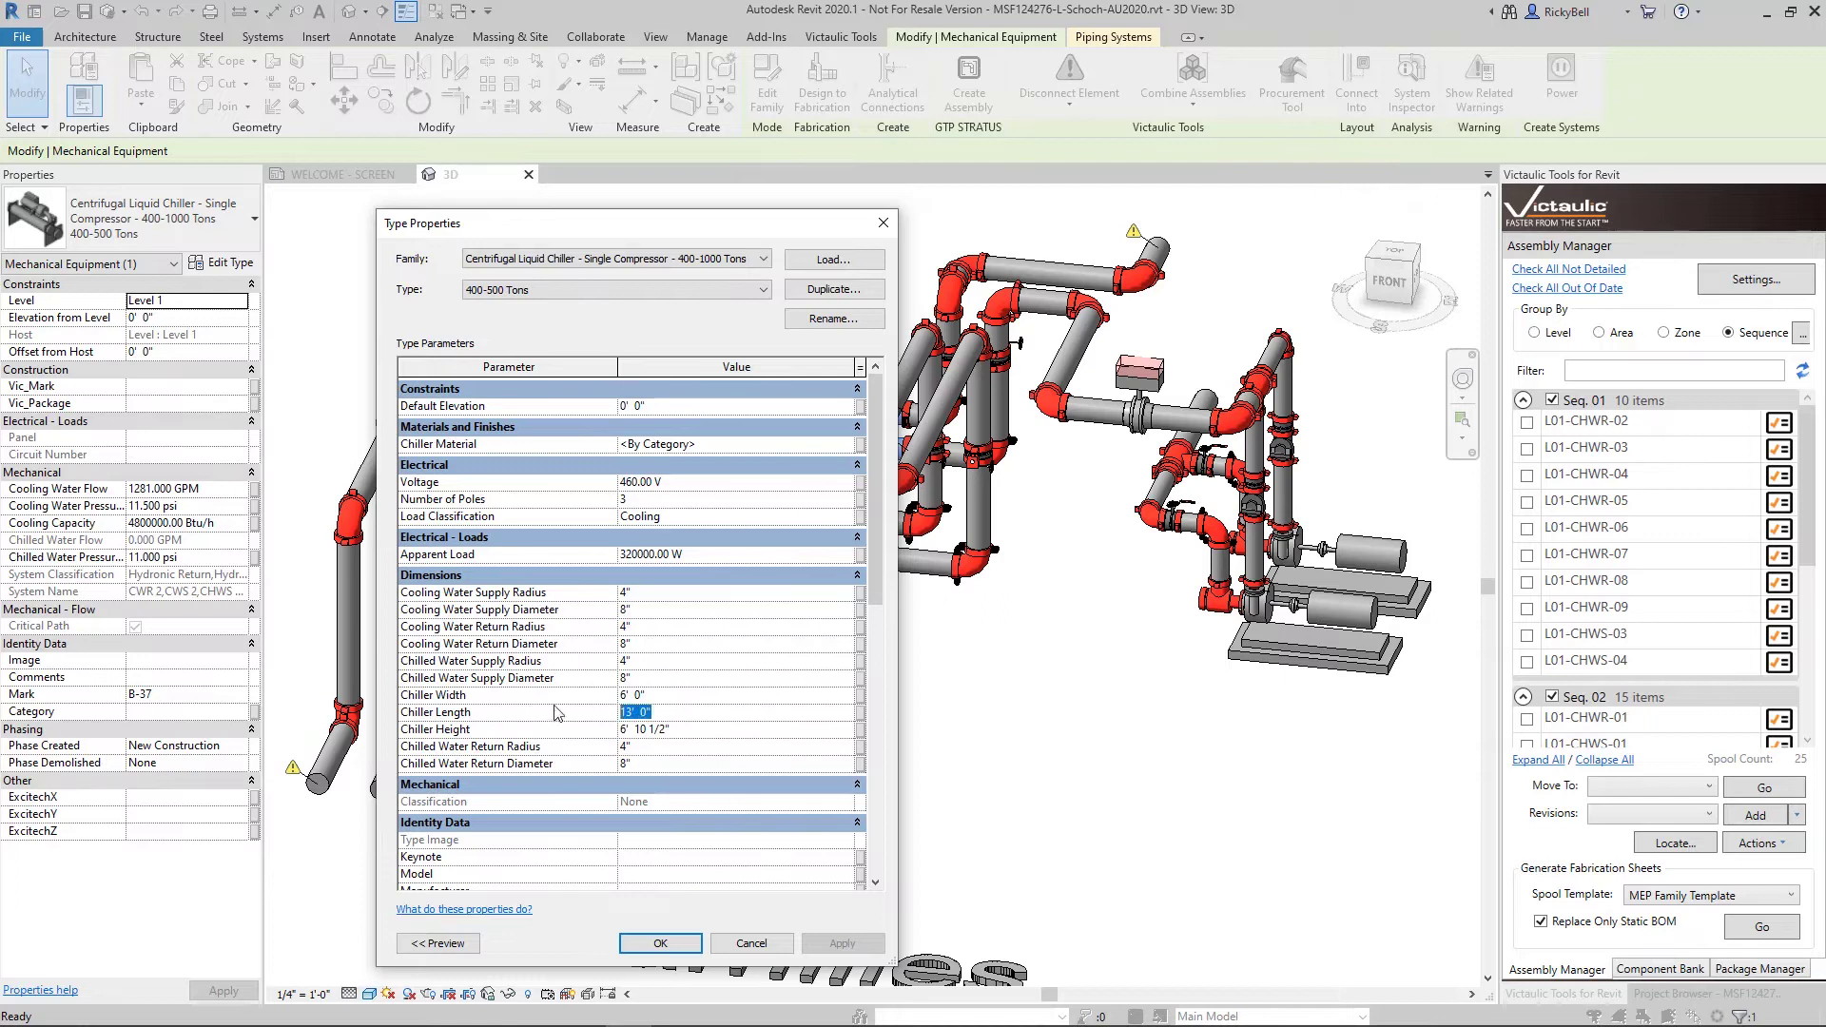
pyautogui.write('15')
pyautogui.press('Return')
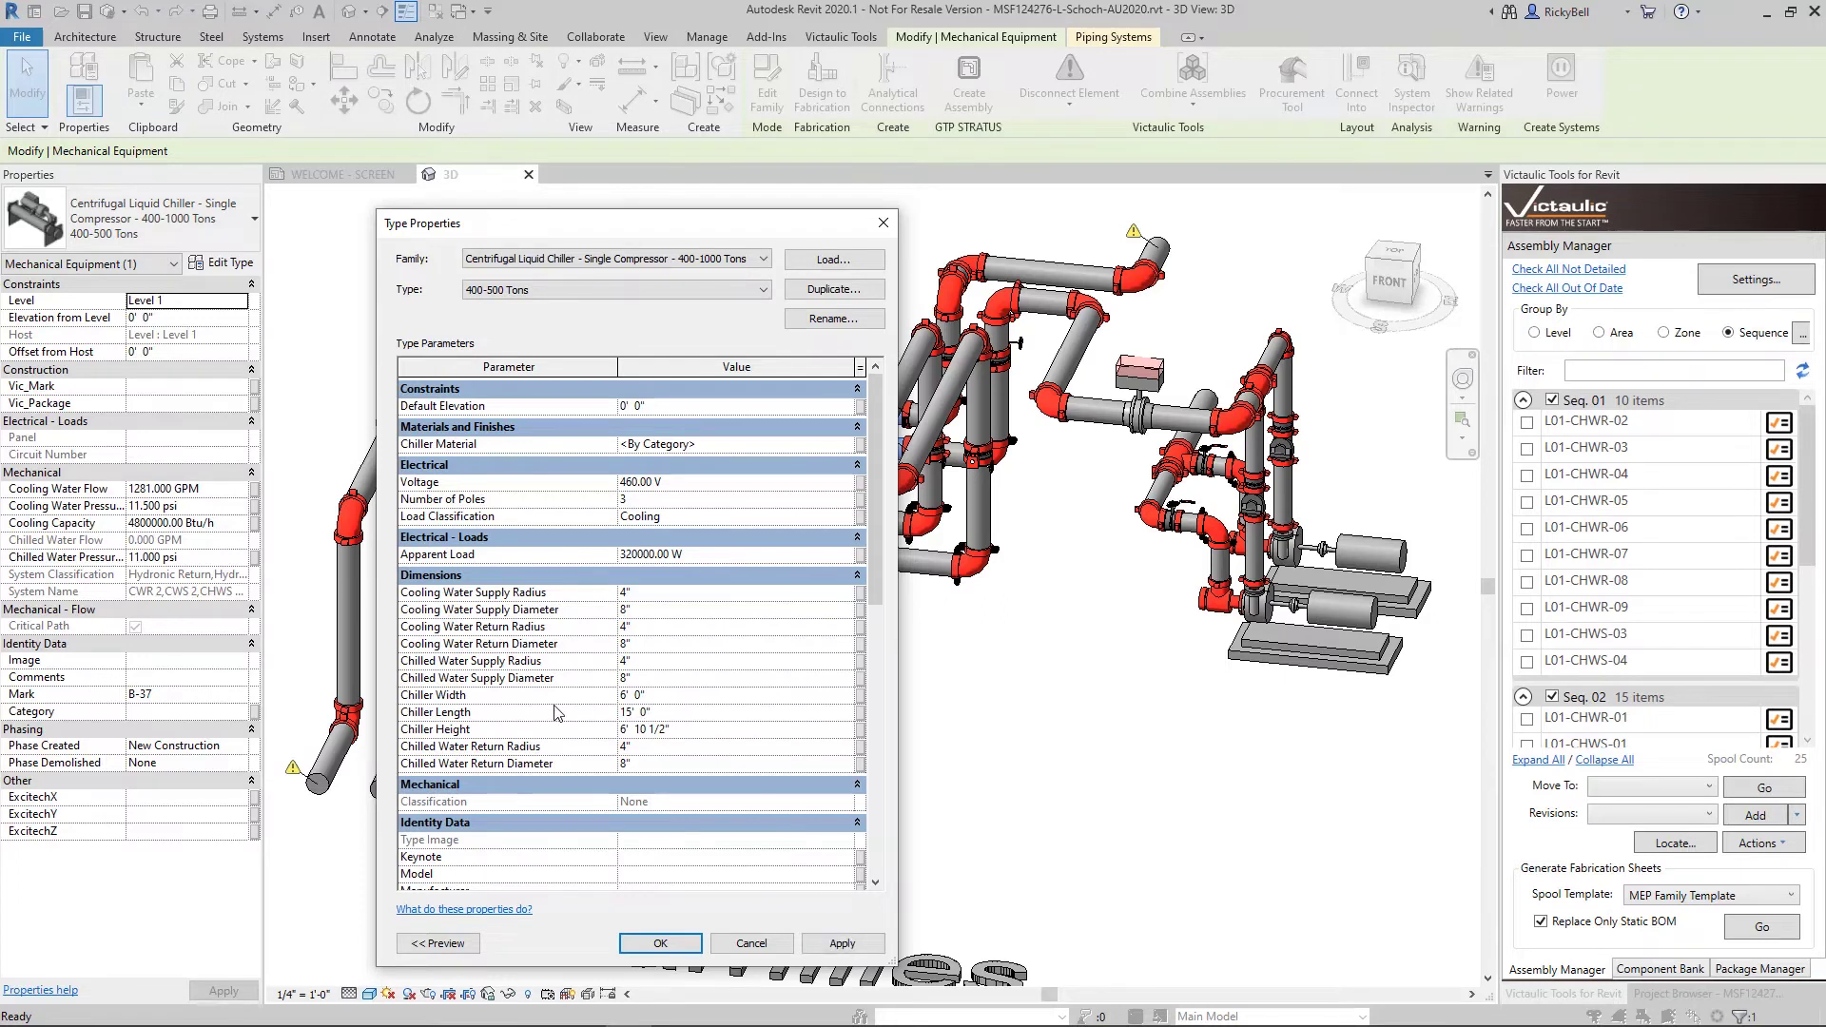
pyautogui.click(691, 946)
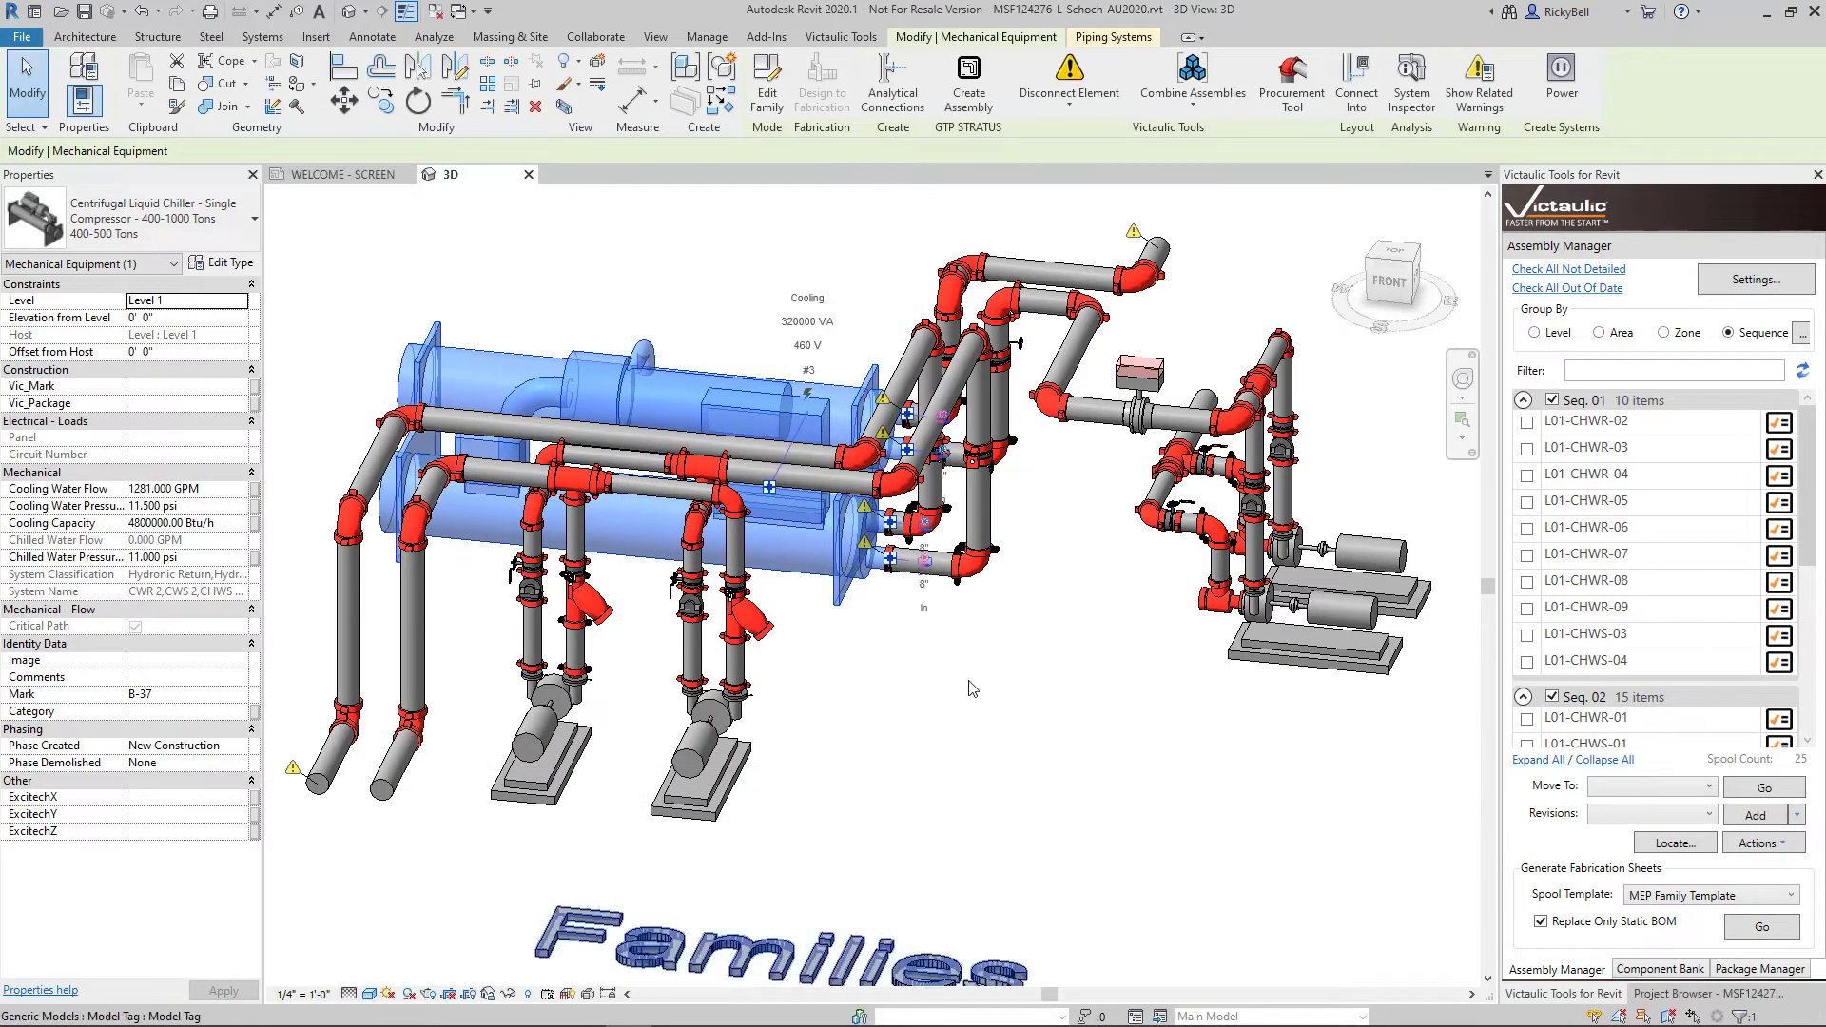
pyautogui.click(885, 653)
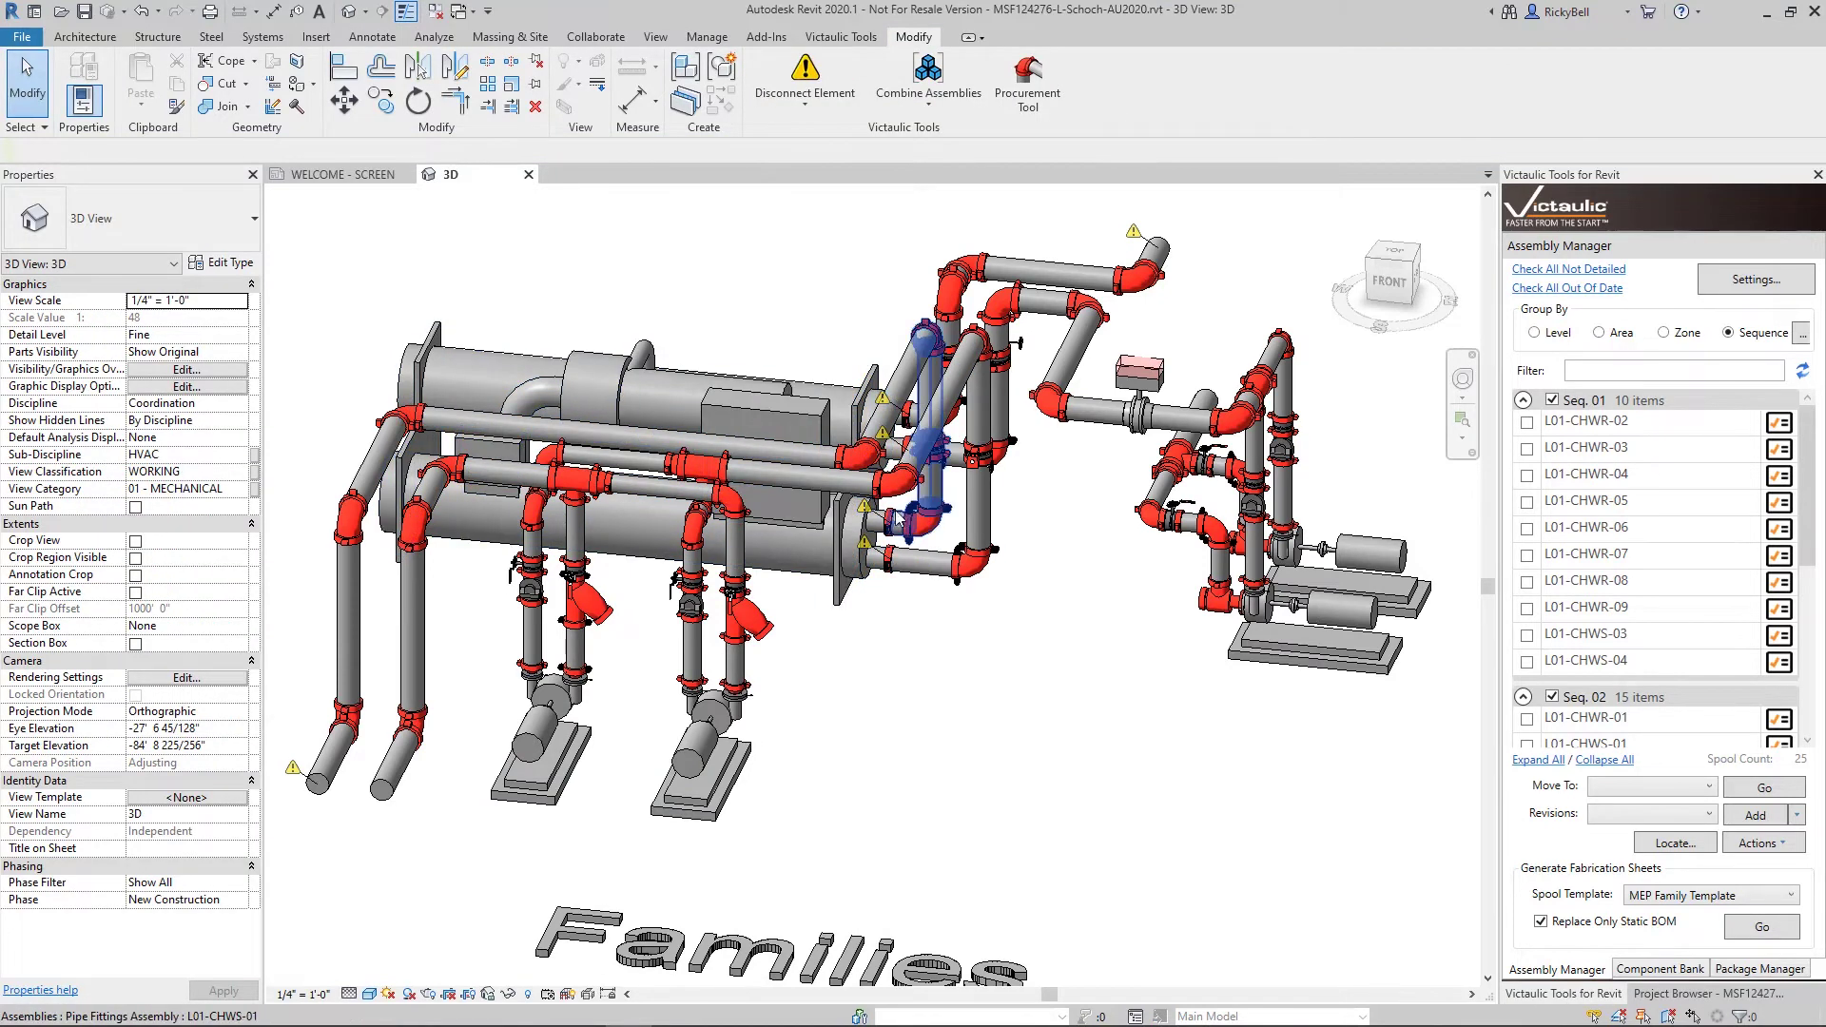
# - Zoom toward the couplings and start the Any Connect Tool from the Victaulic piping tools
pyautogui.scroll(4, 890, 523)
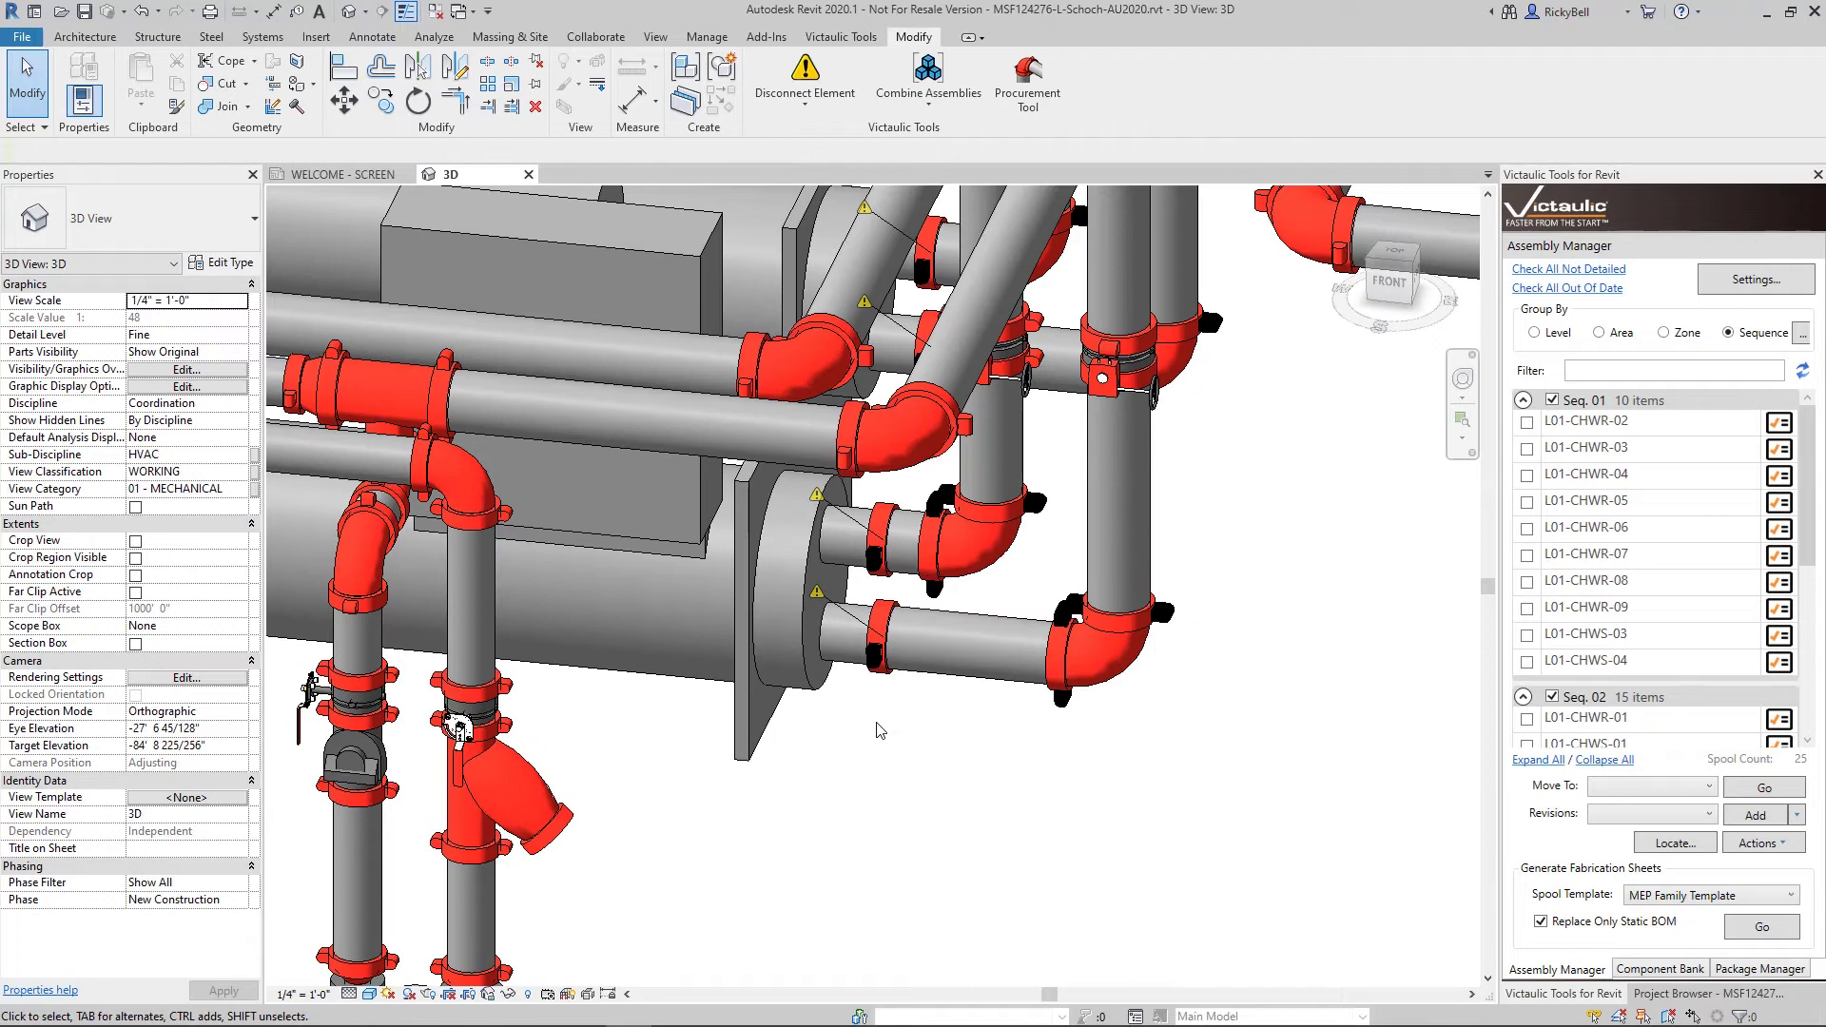
pyautogui.click(805, 103)
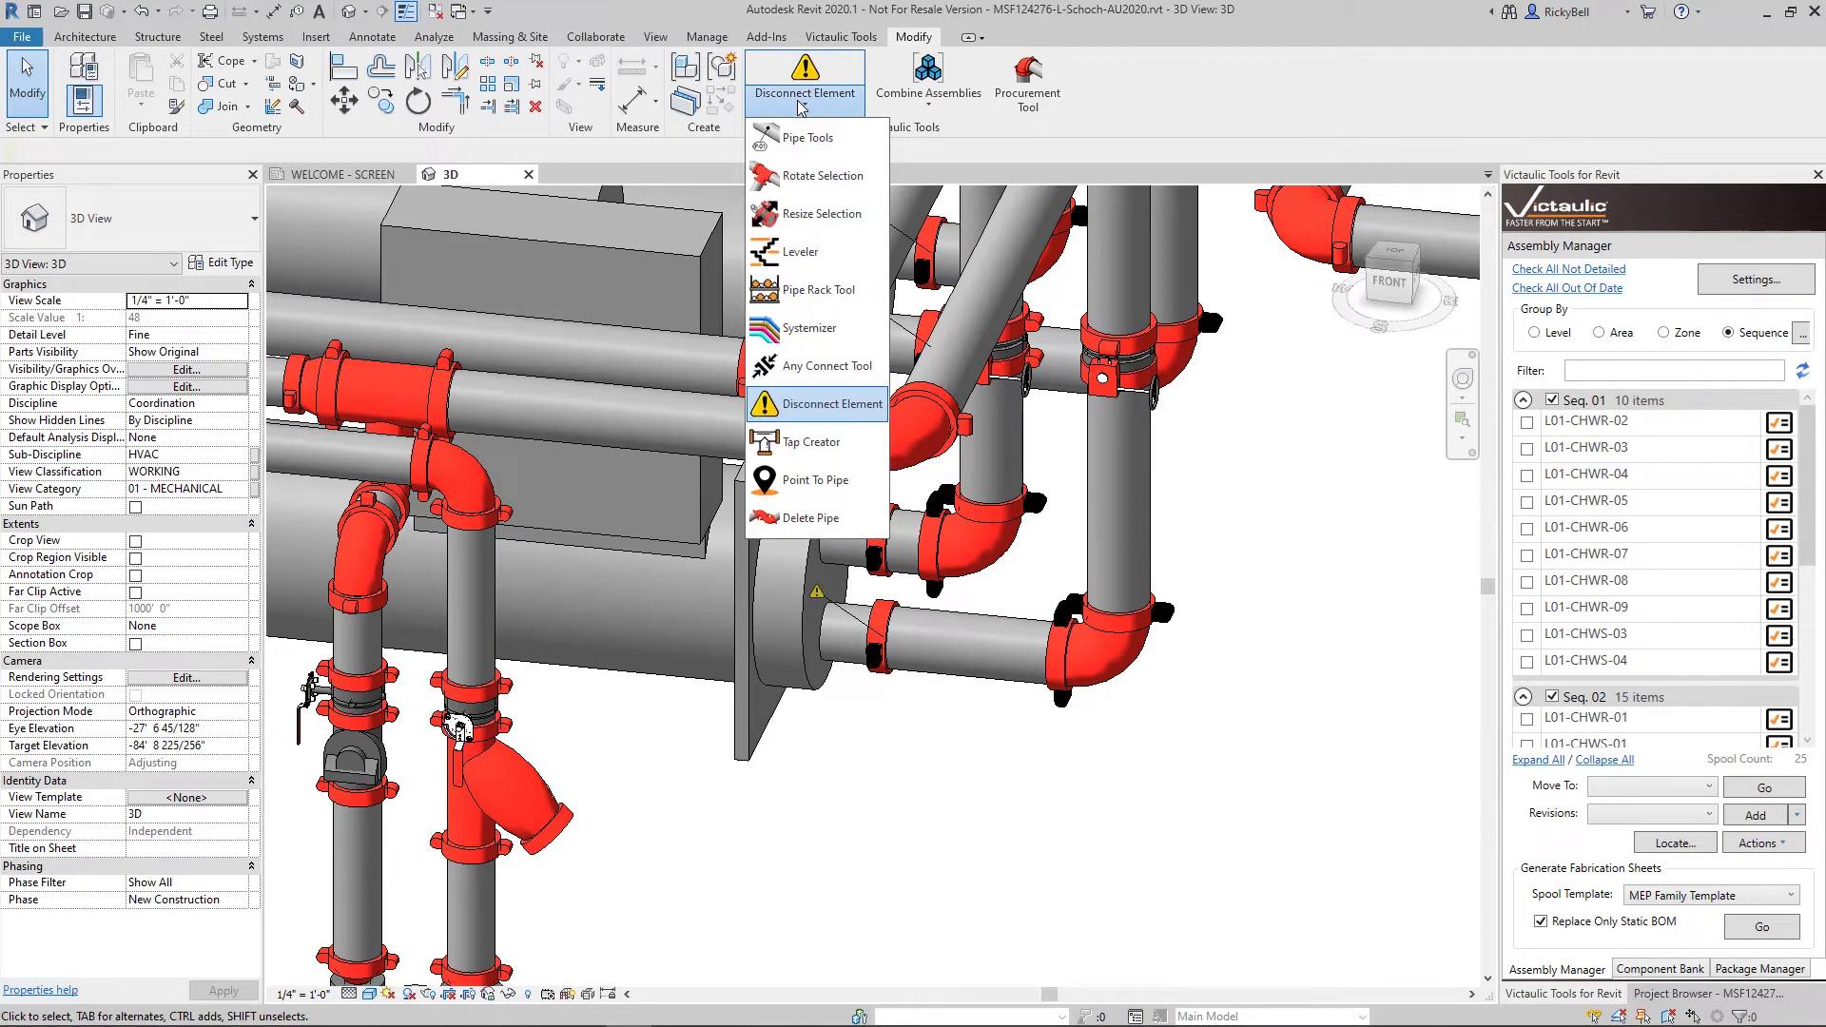
pyautogui.click(823, 365)
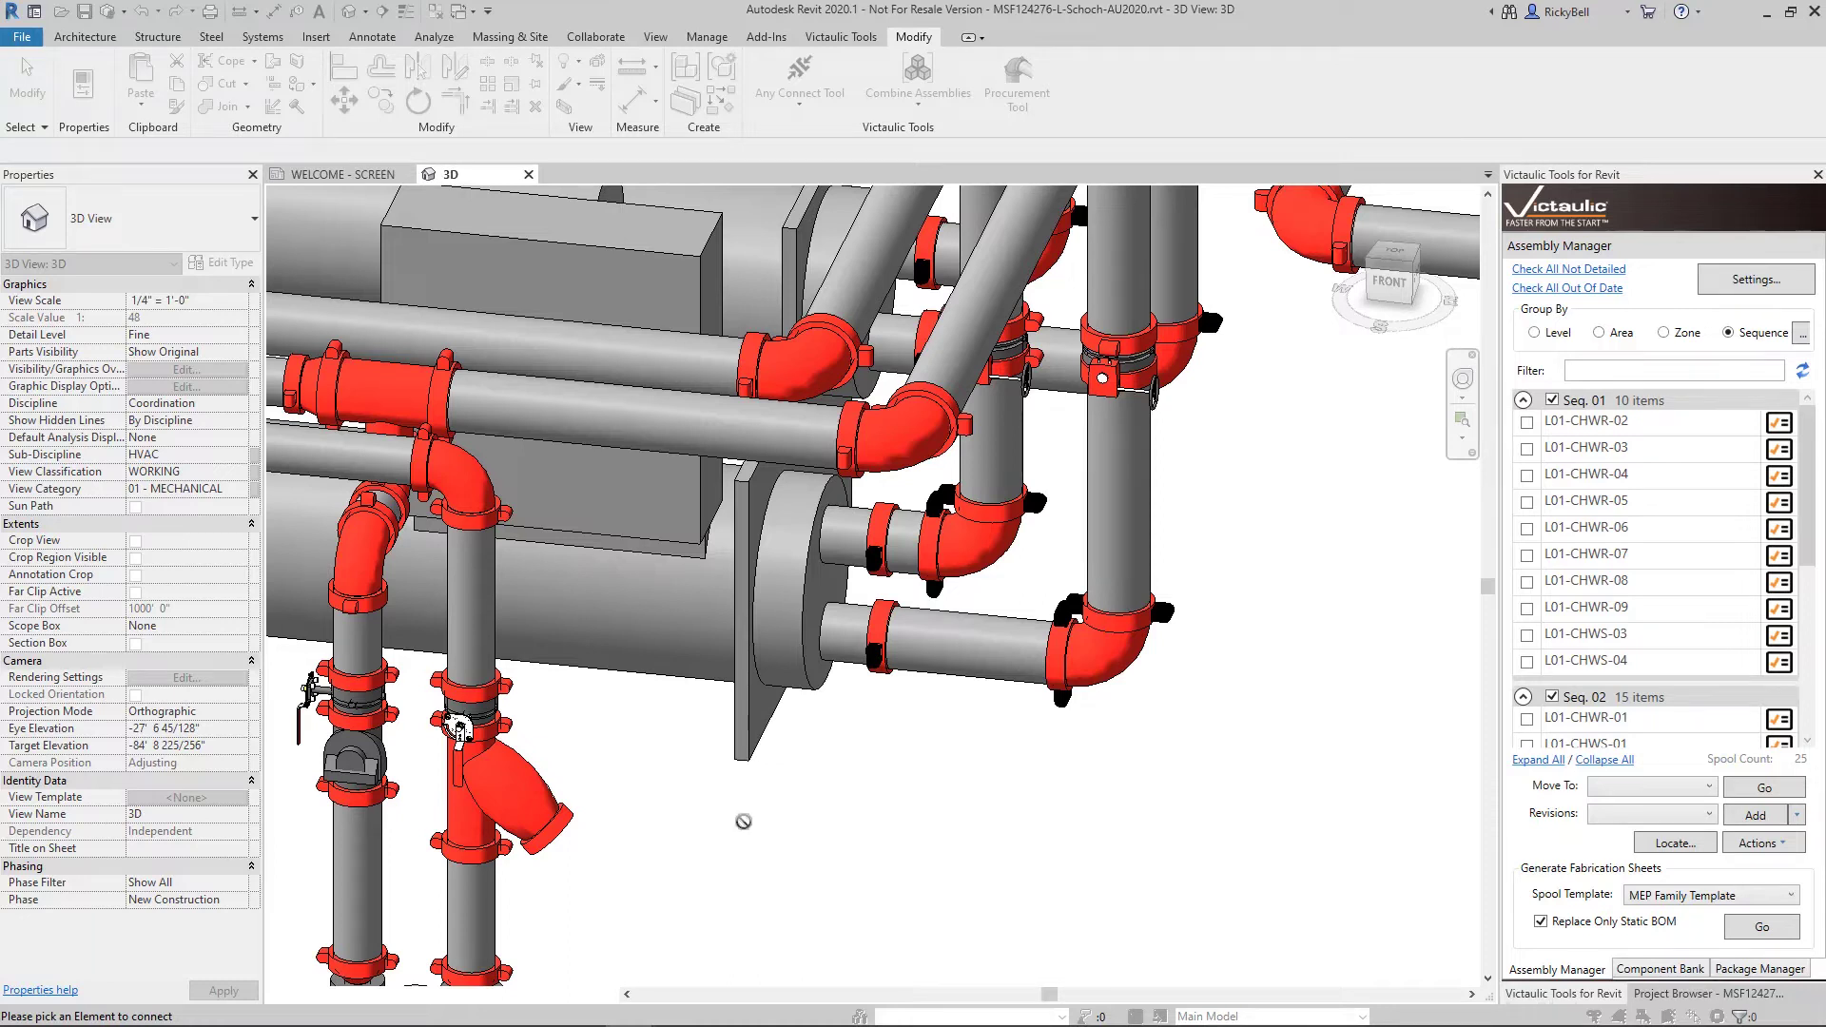
pyautogui.scroll(-5, 744, 821)
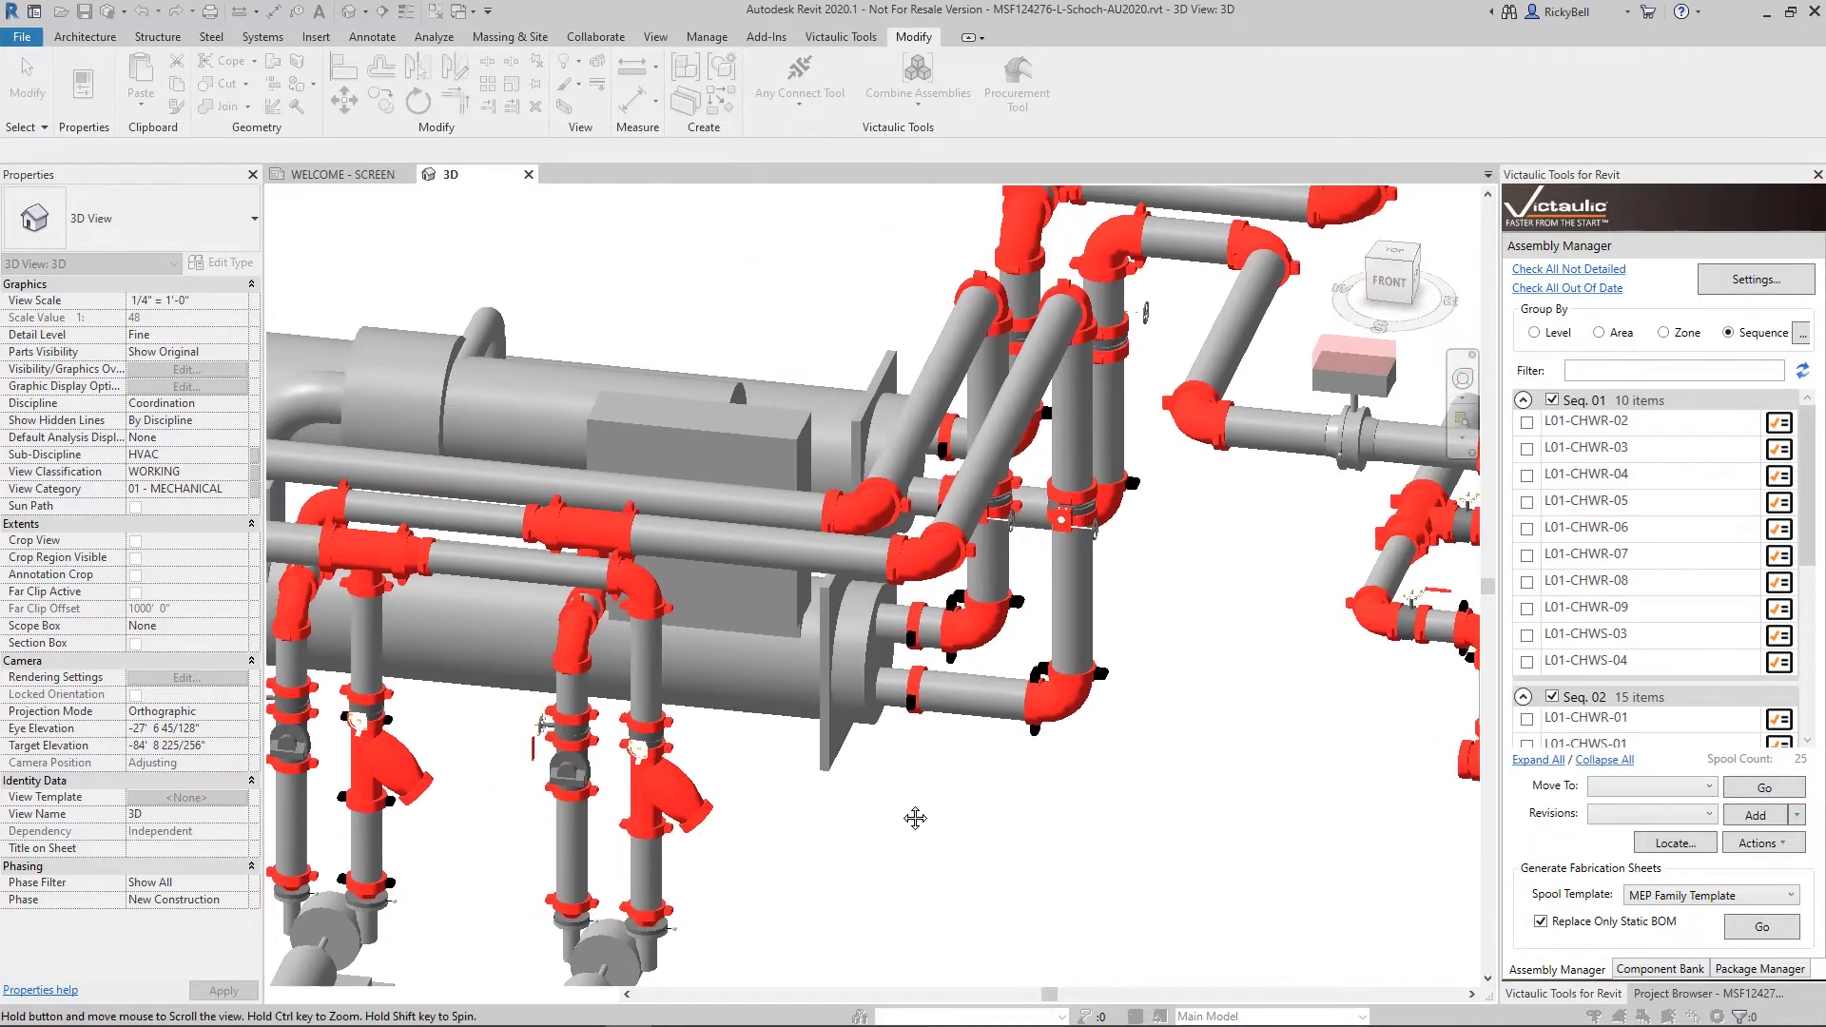
# - Cancel Any Connect, flip the Y-strainer's branch upward, then restore its original downward orientation
pyautogui.scroll(5, 1023, 799)
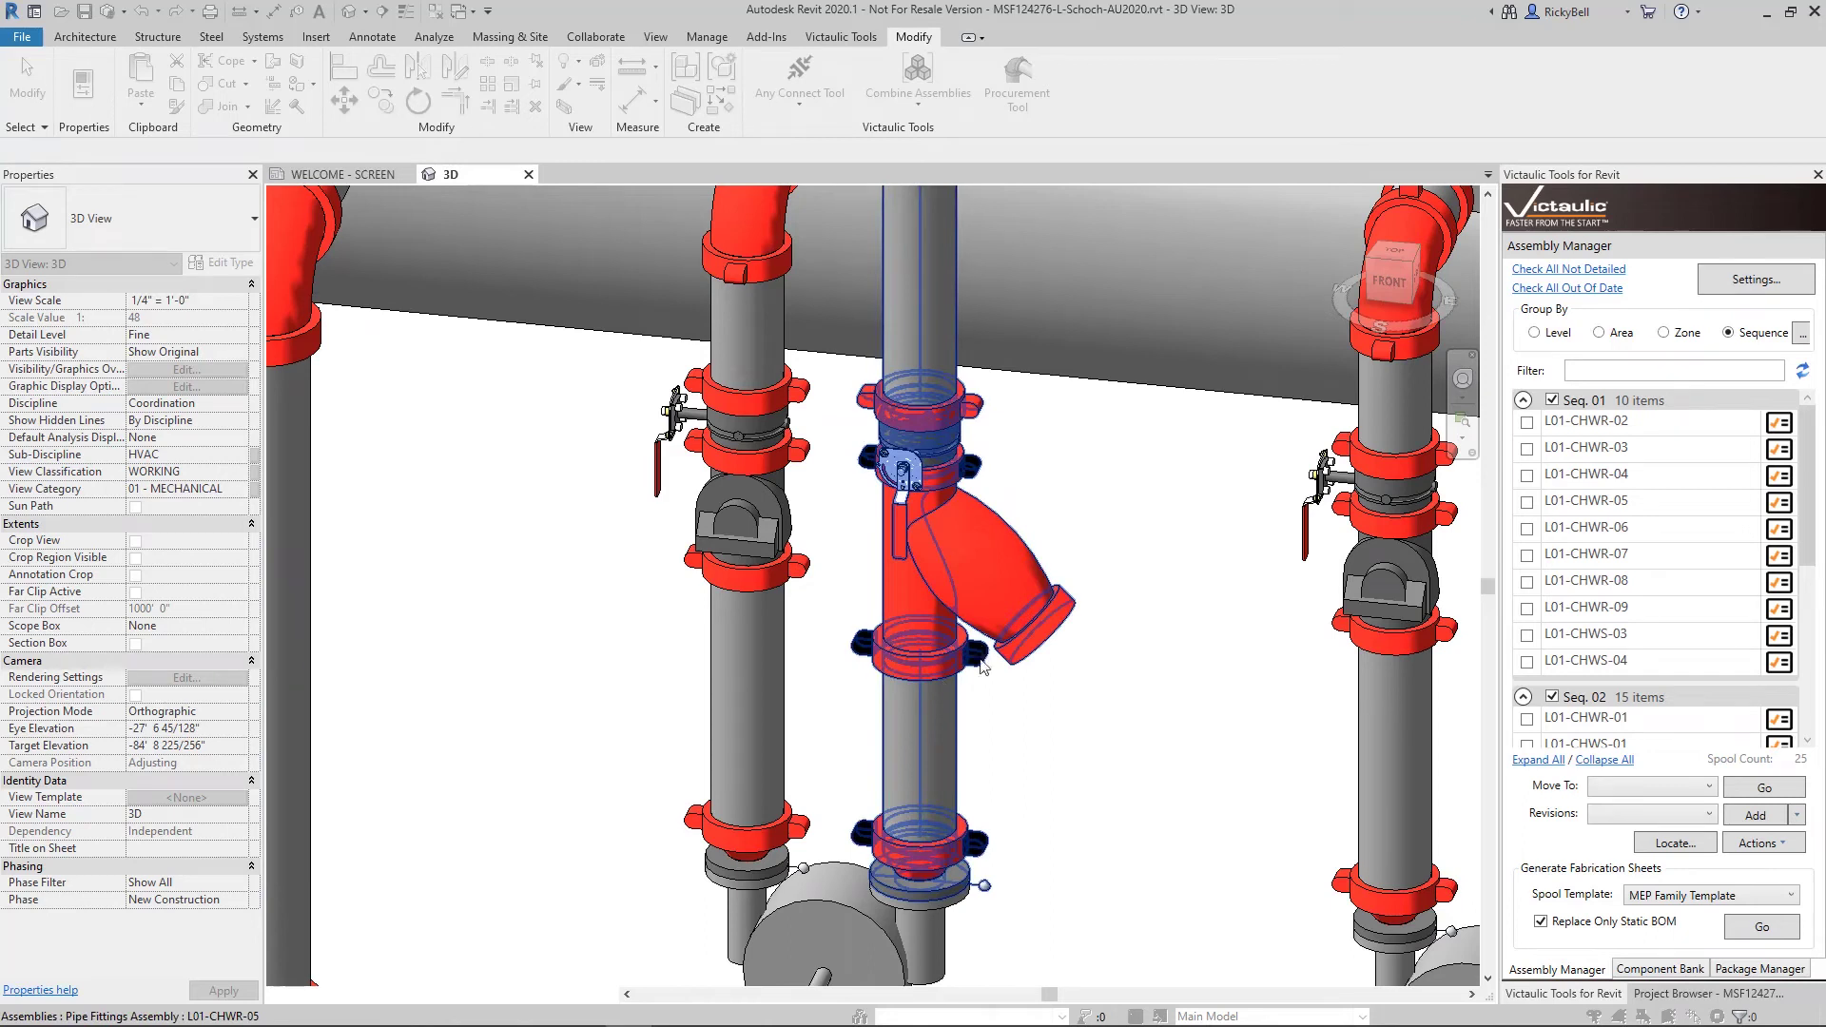
pyautogui.press('Escape')
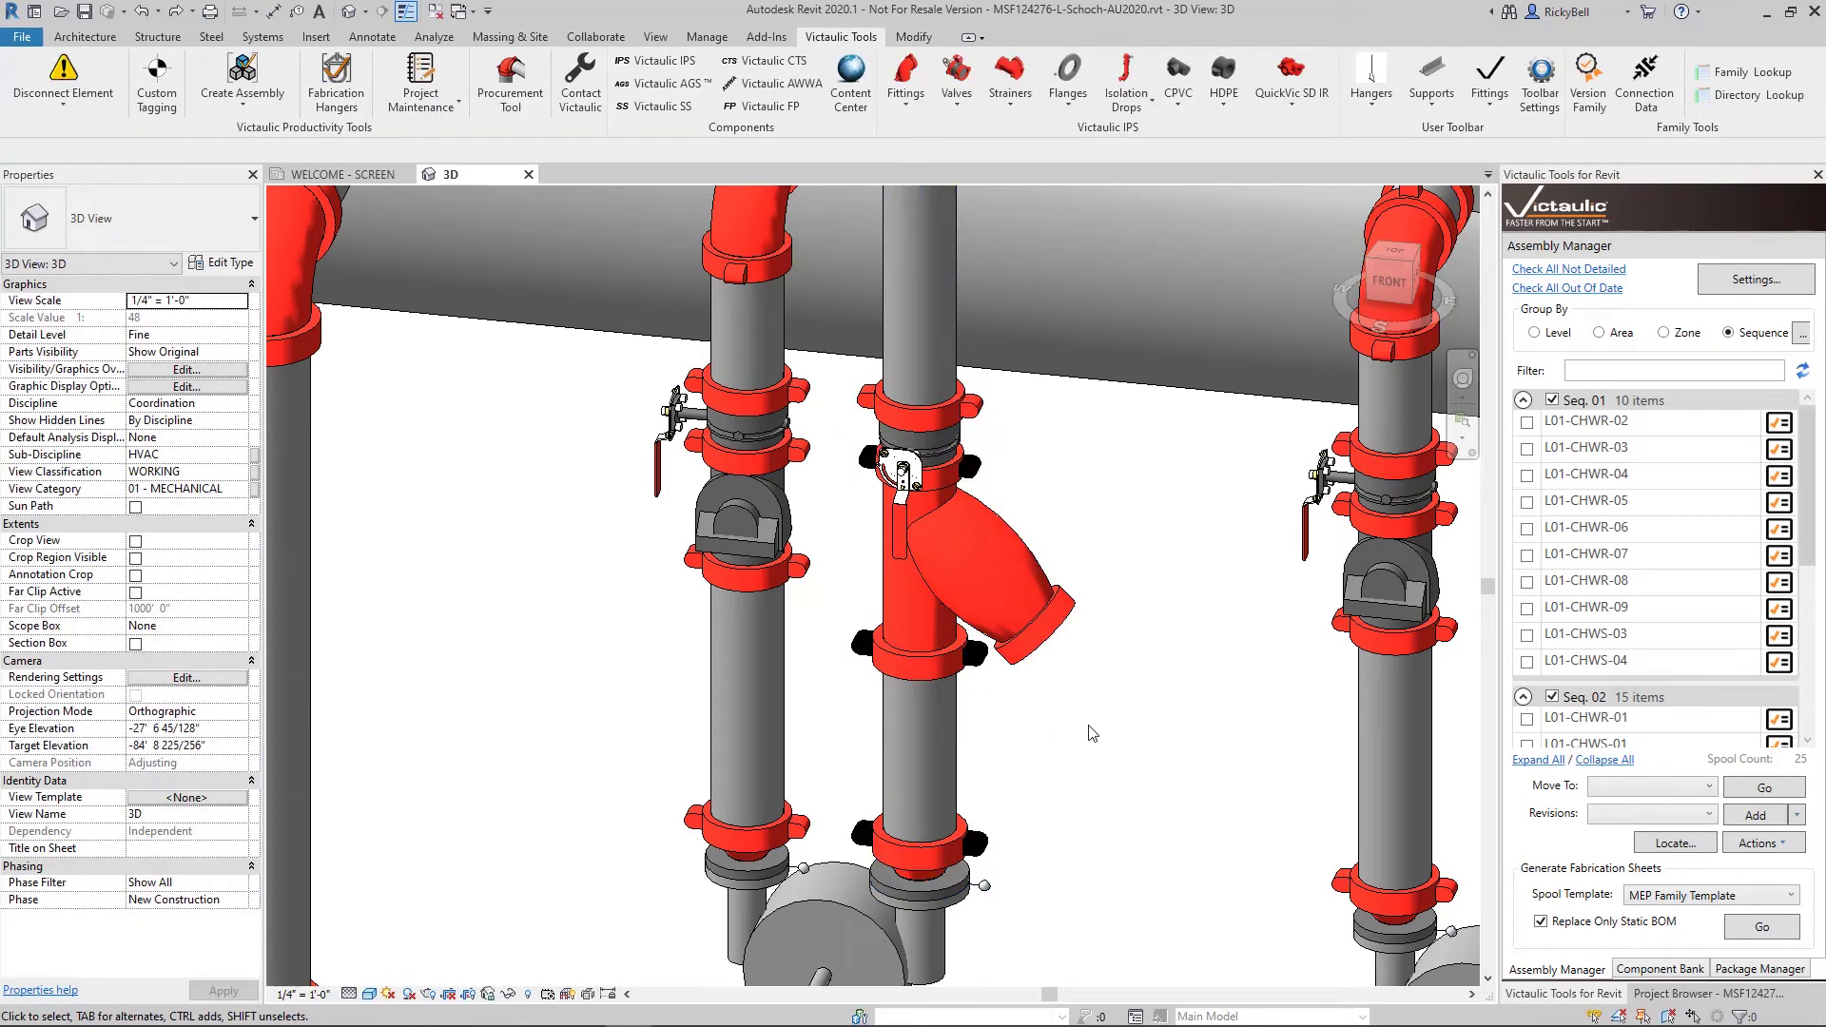
pyautogui.click(1025, 547)
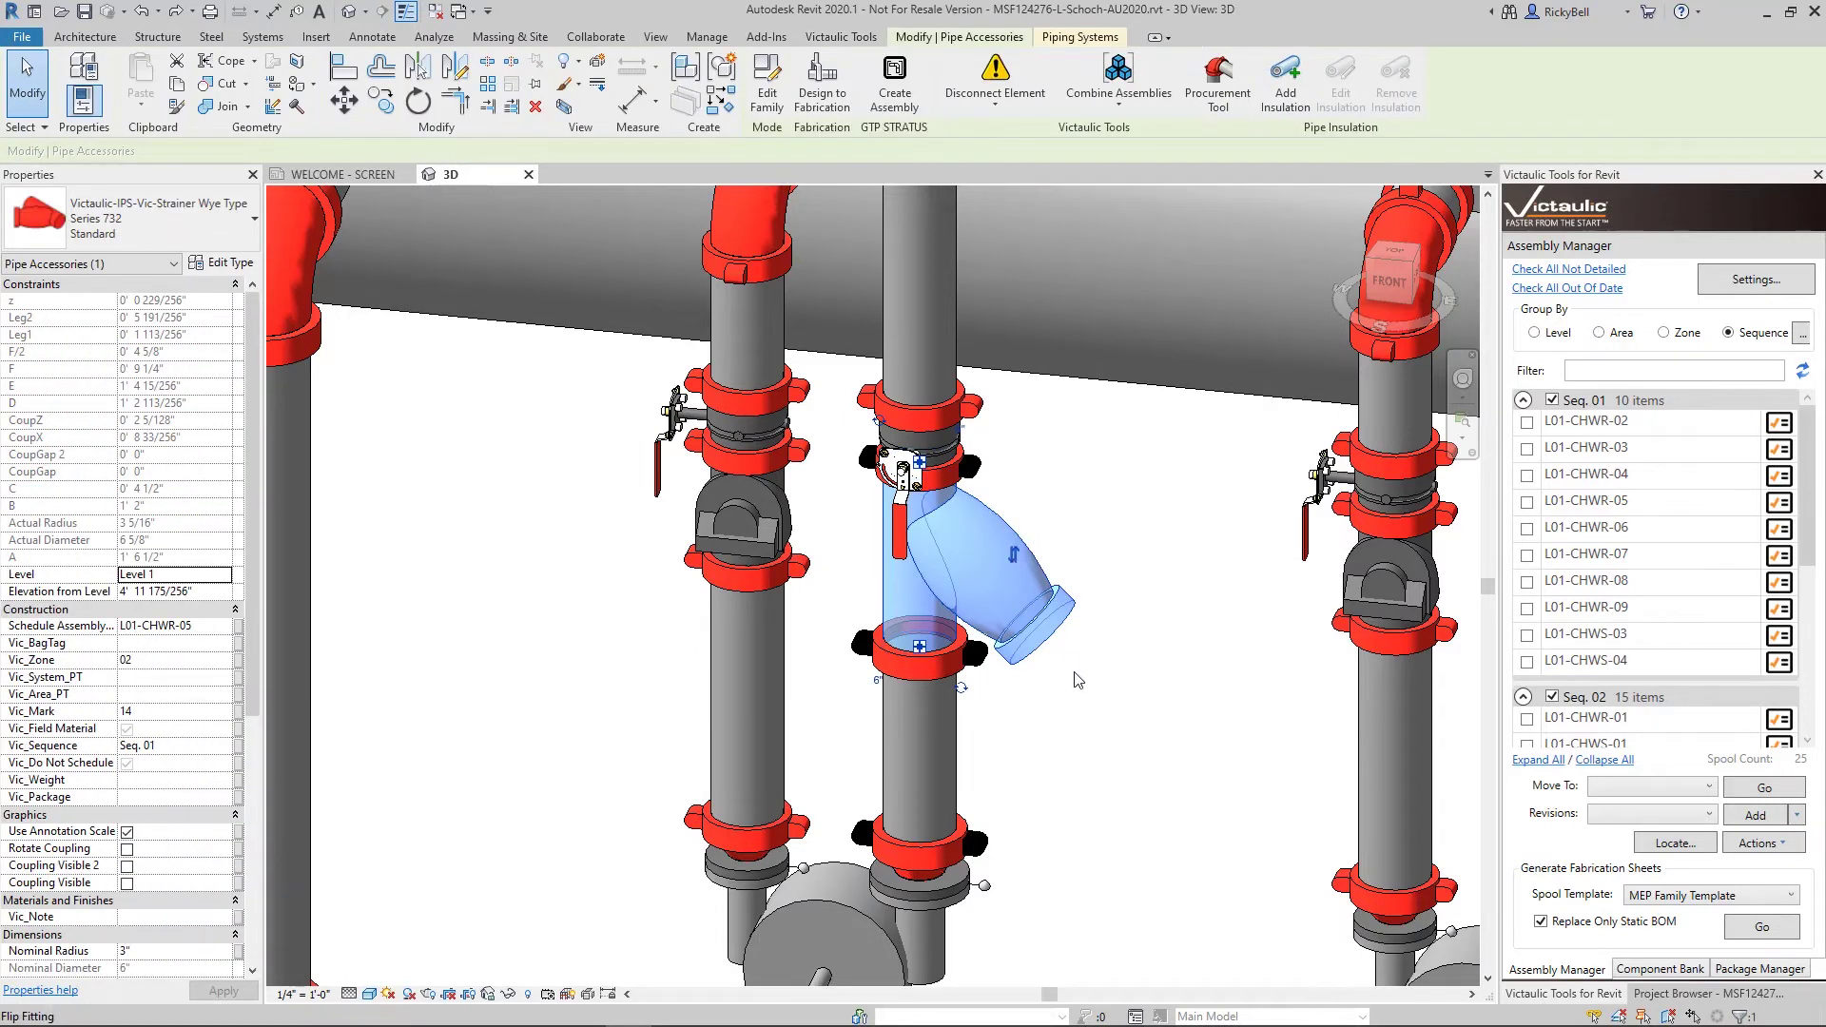
pyautogui.click(961, 687)
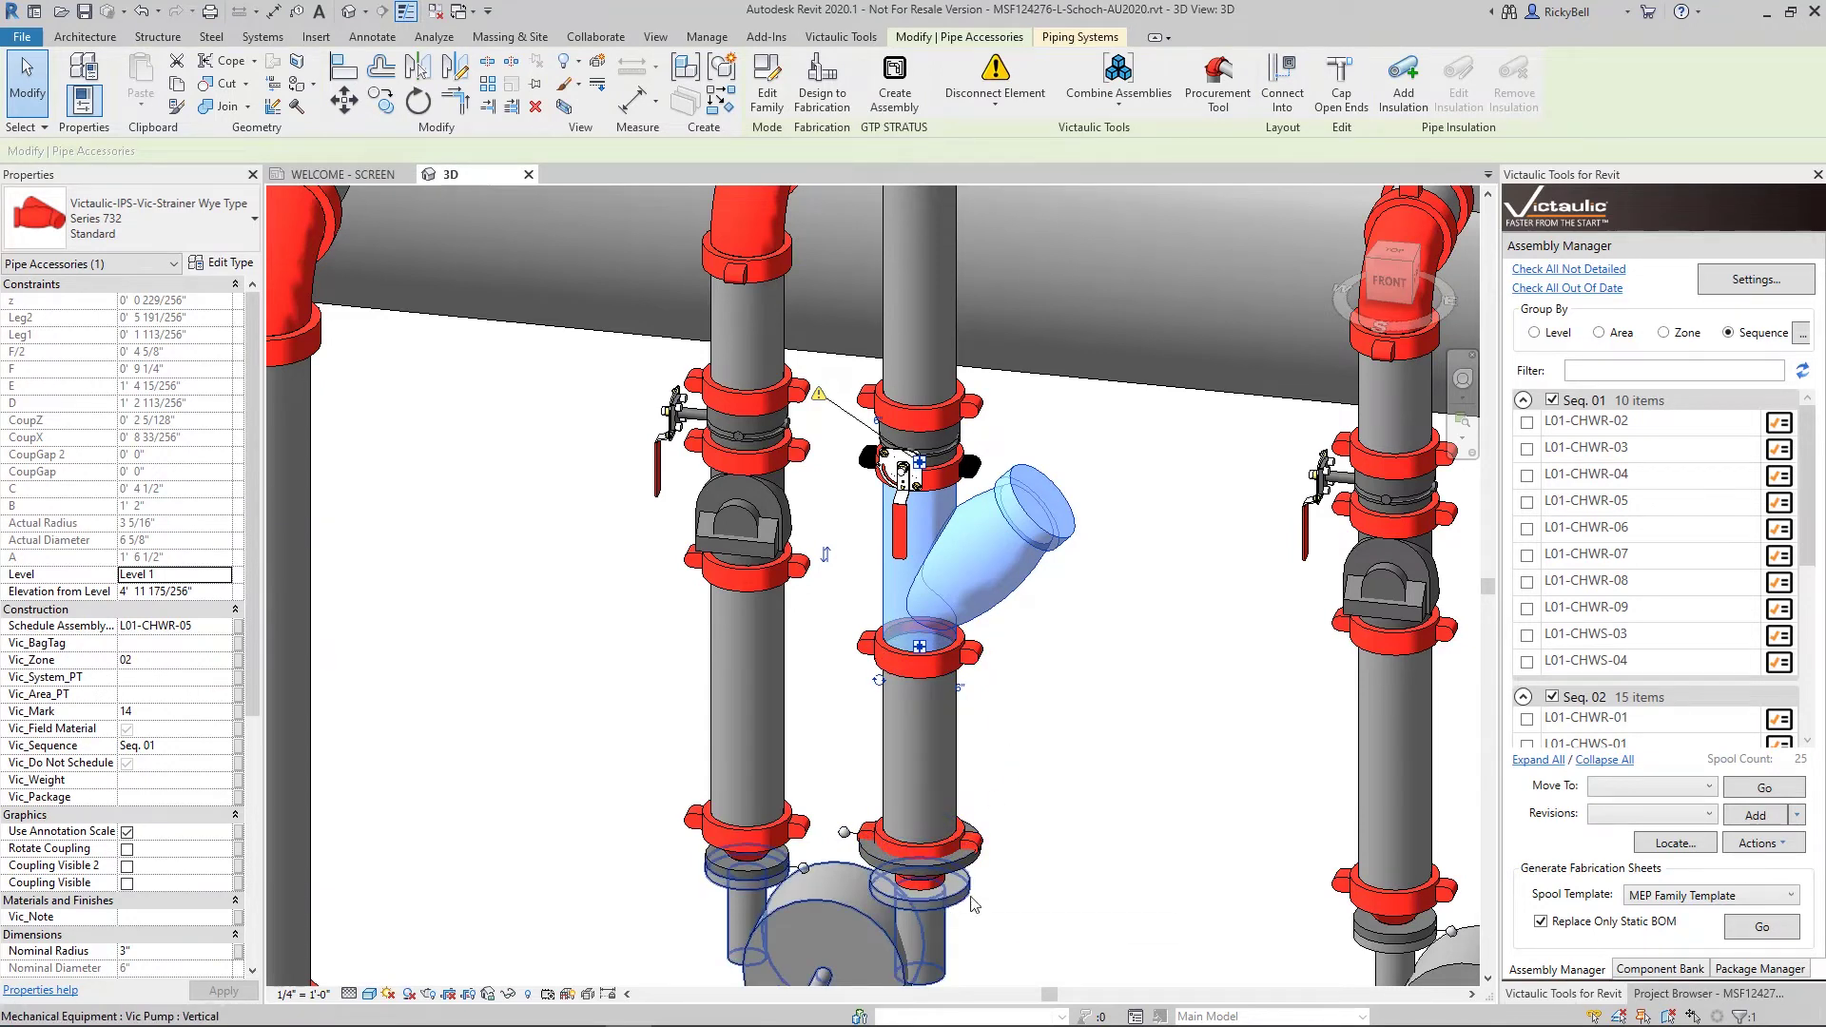
pyautogui.click(1064, 776)
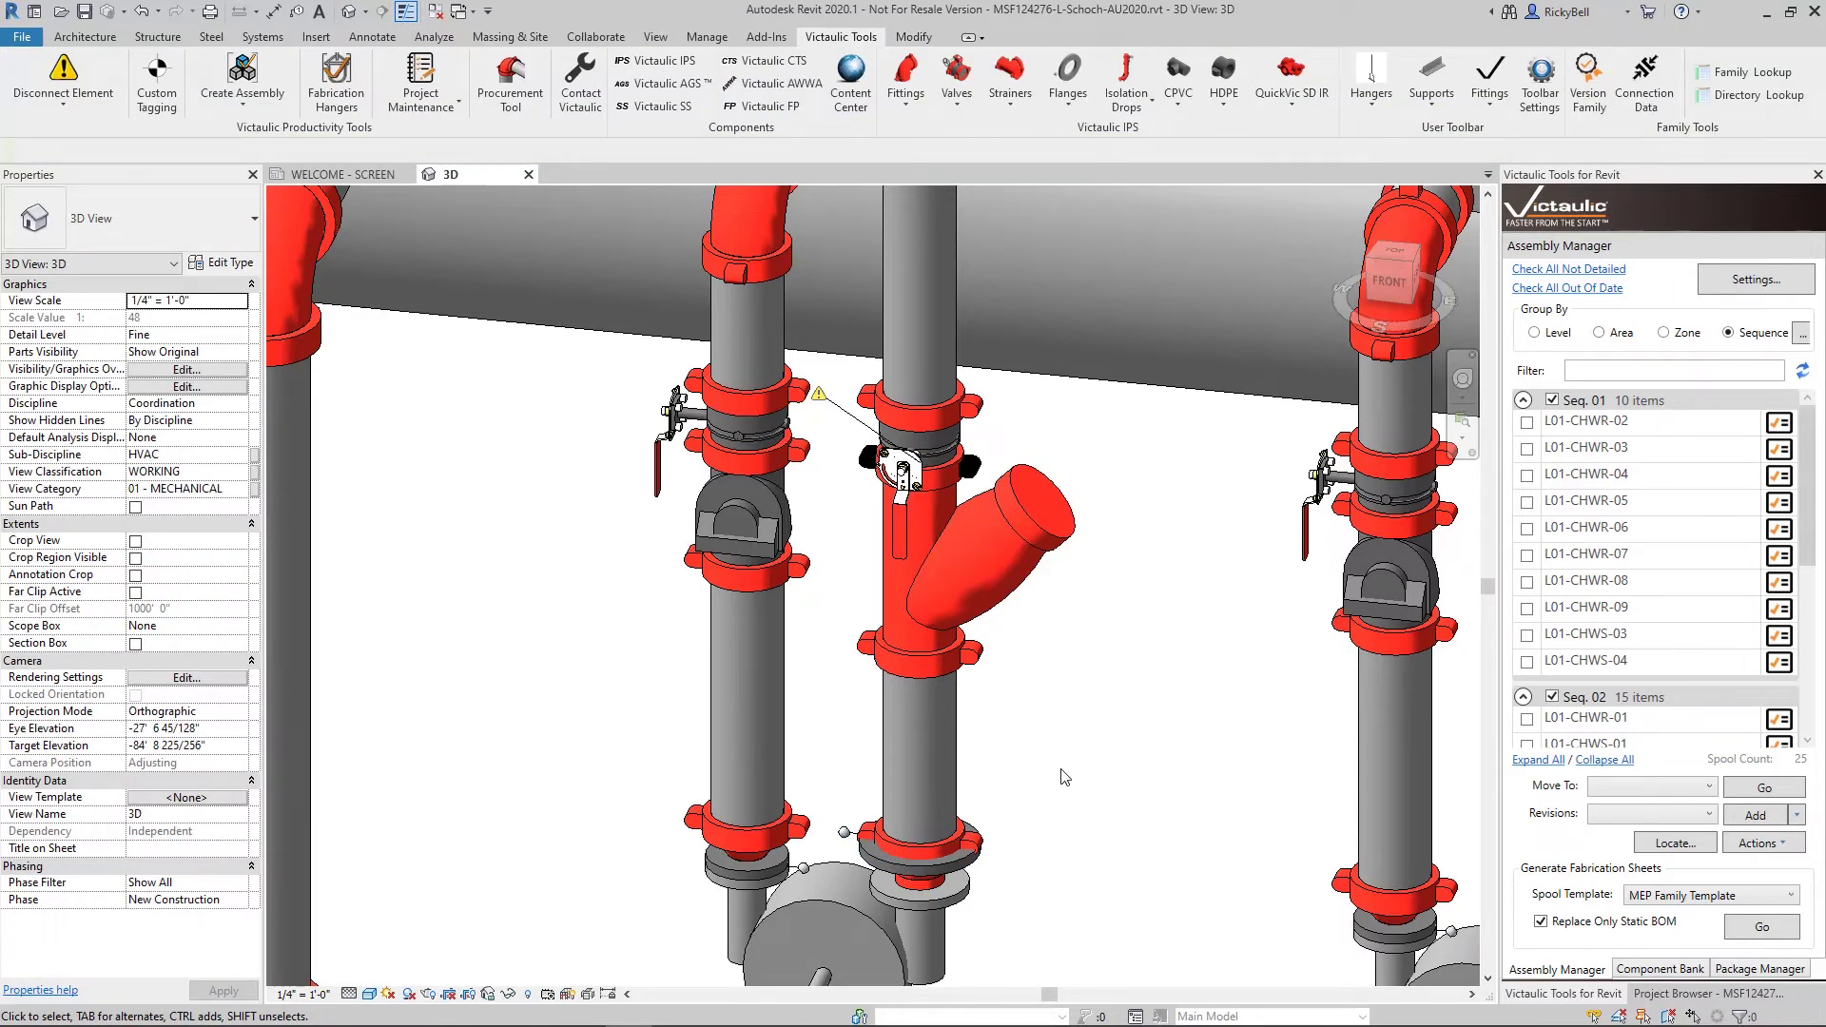
pyautogui.press('space')
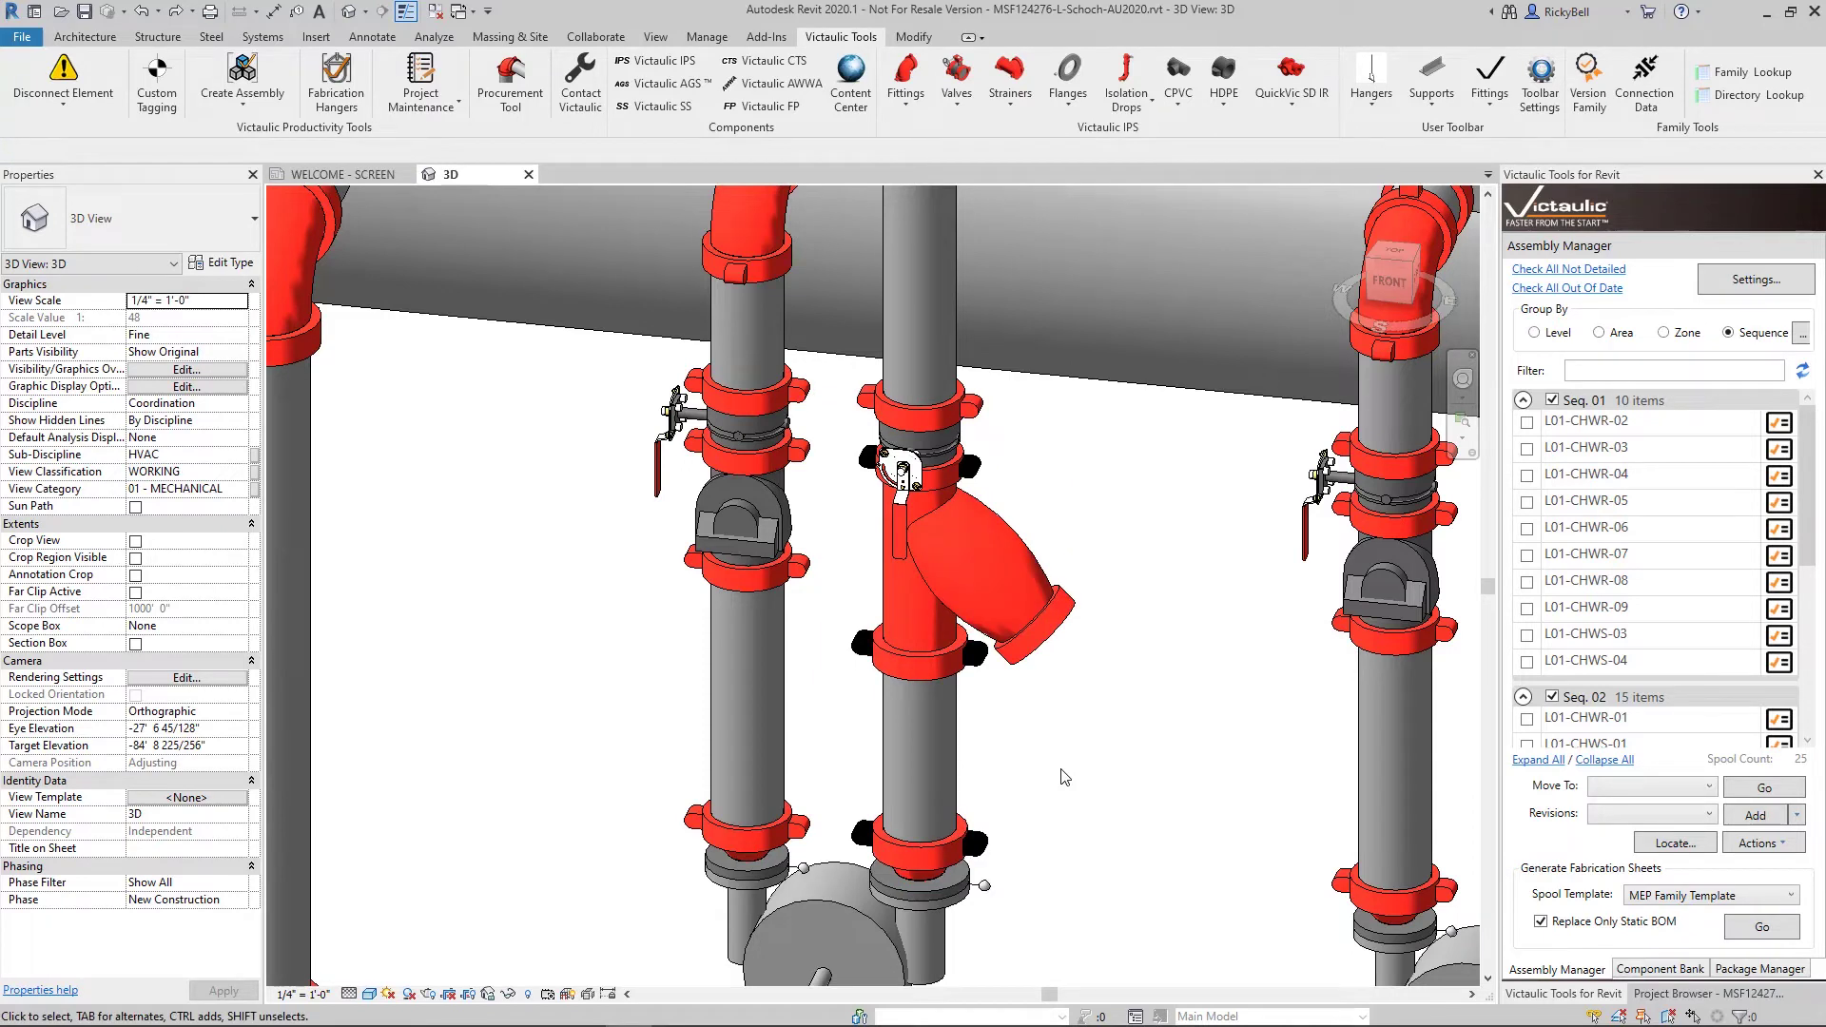
pyautogui.click(1051, 606)
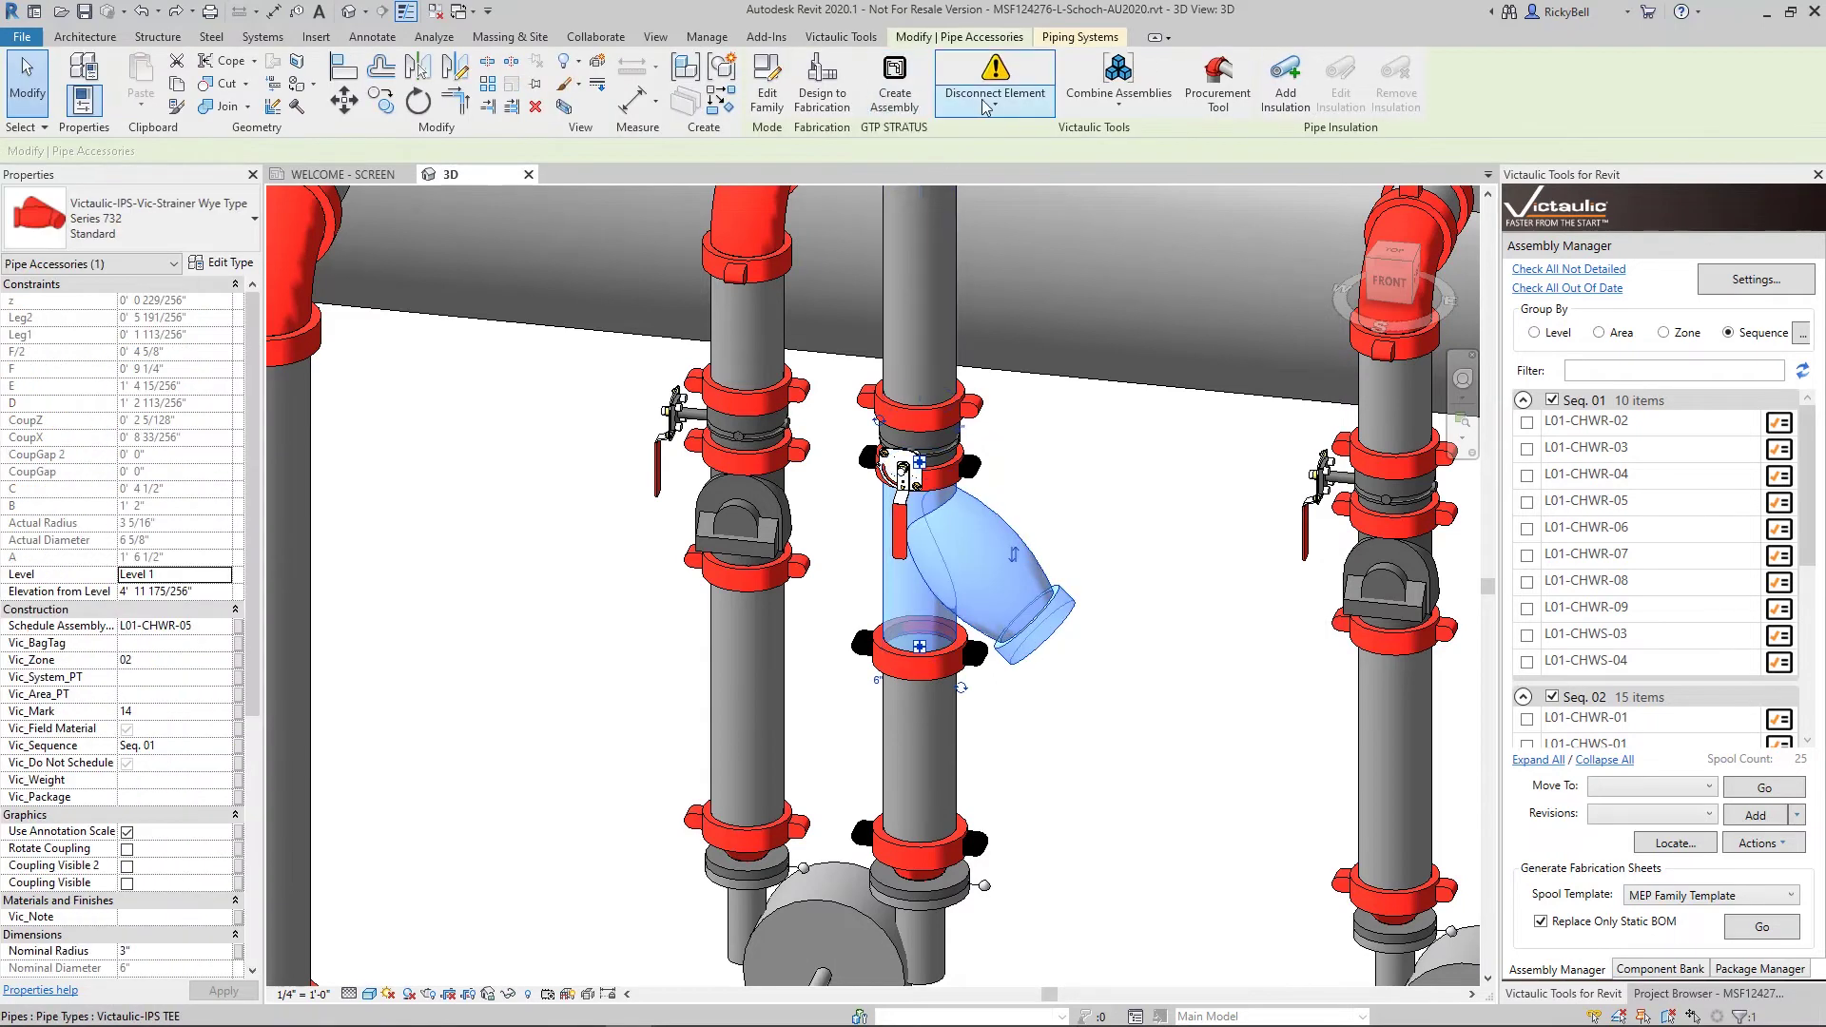
# - Use Disconnect Element on the check valve and the Series 732 wye strainer
pyautogui.click(985, 107)
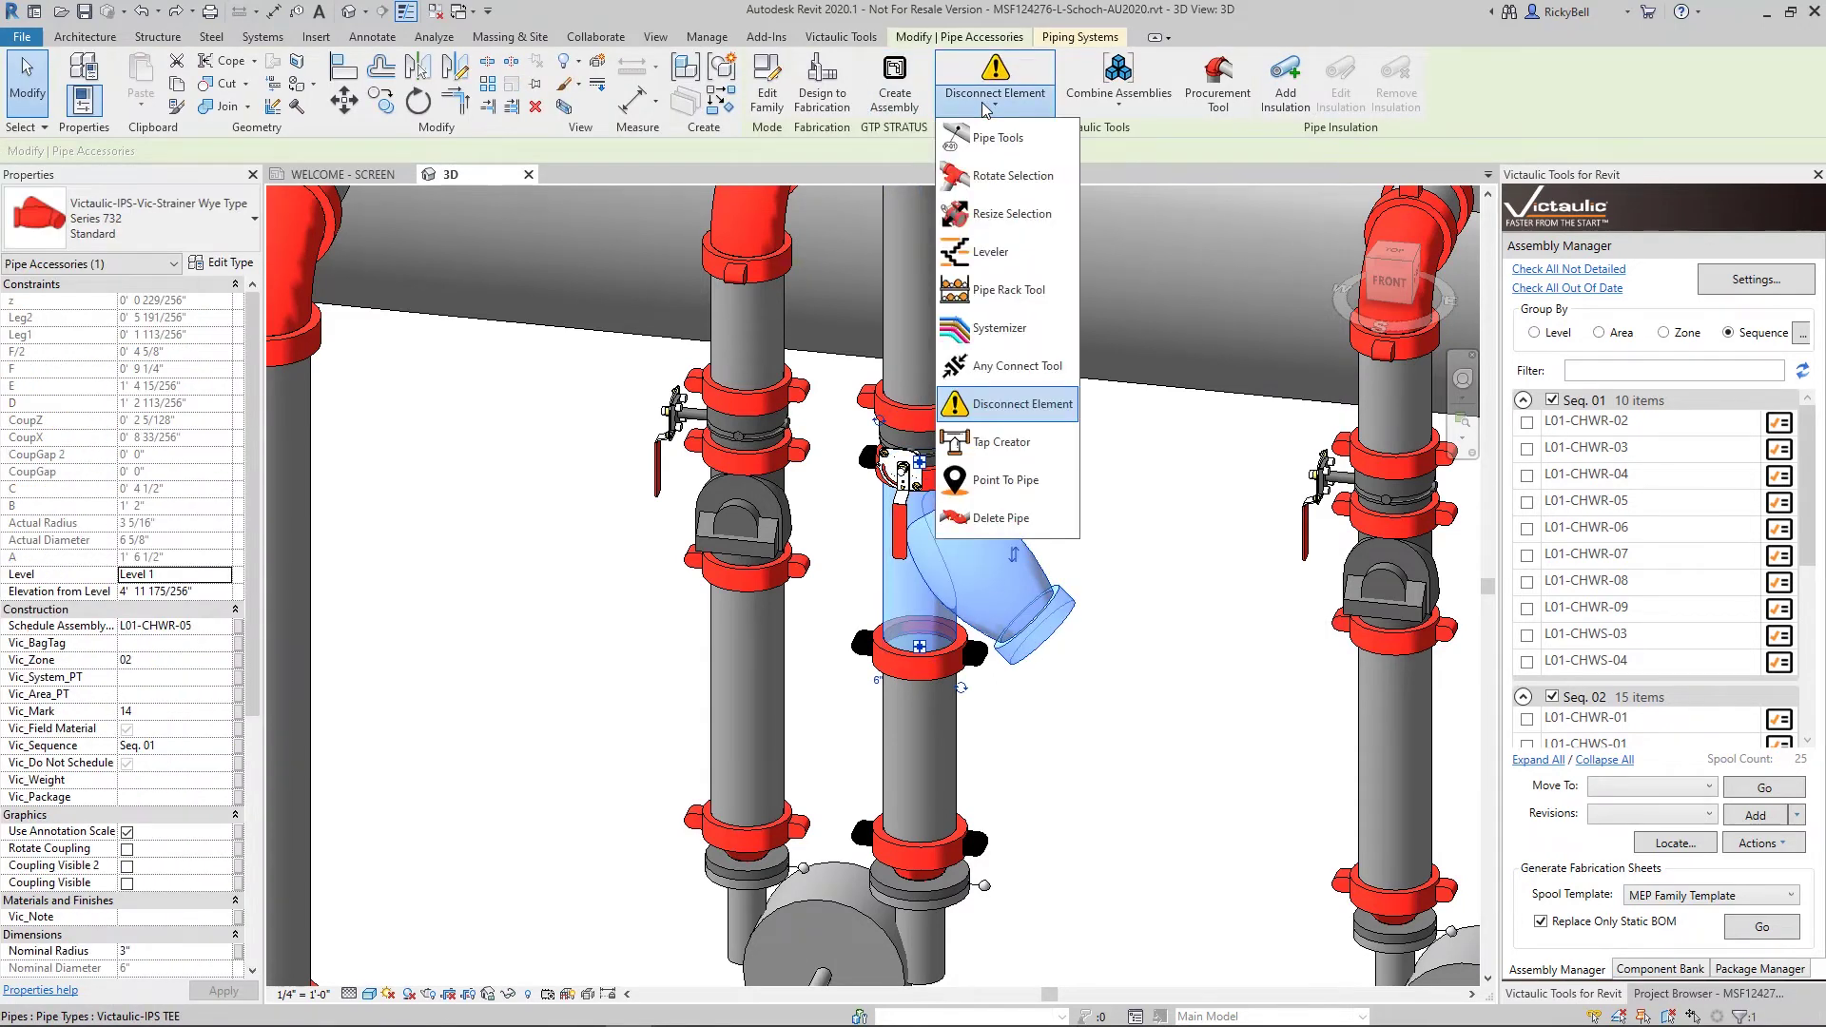
pyautogui.press('Escape')
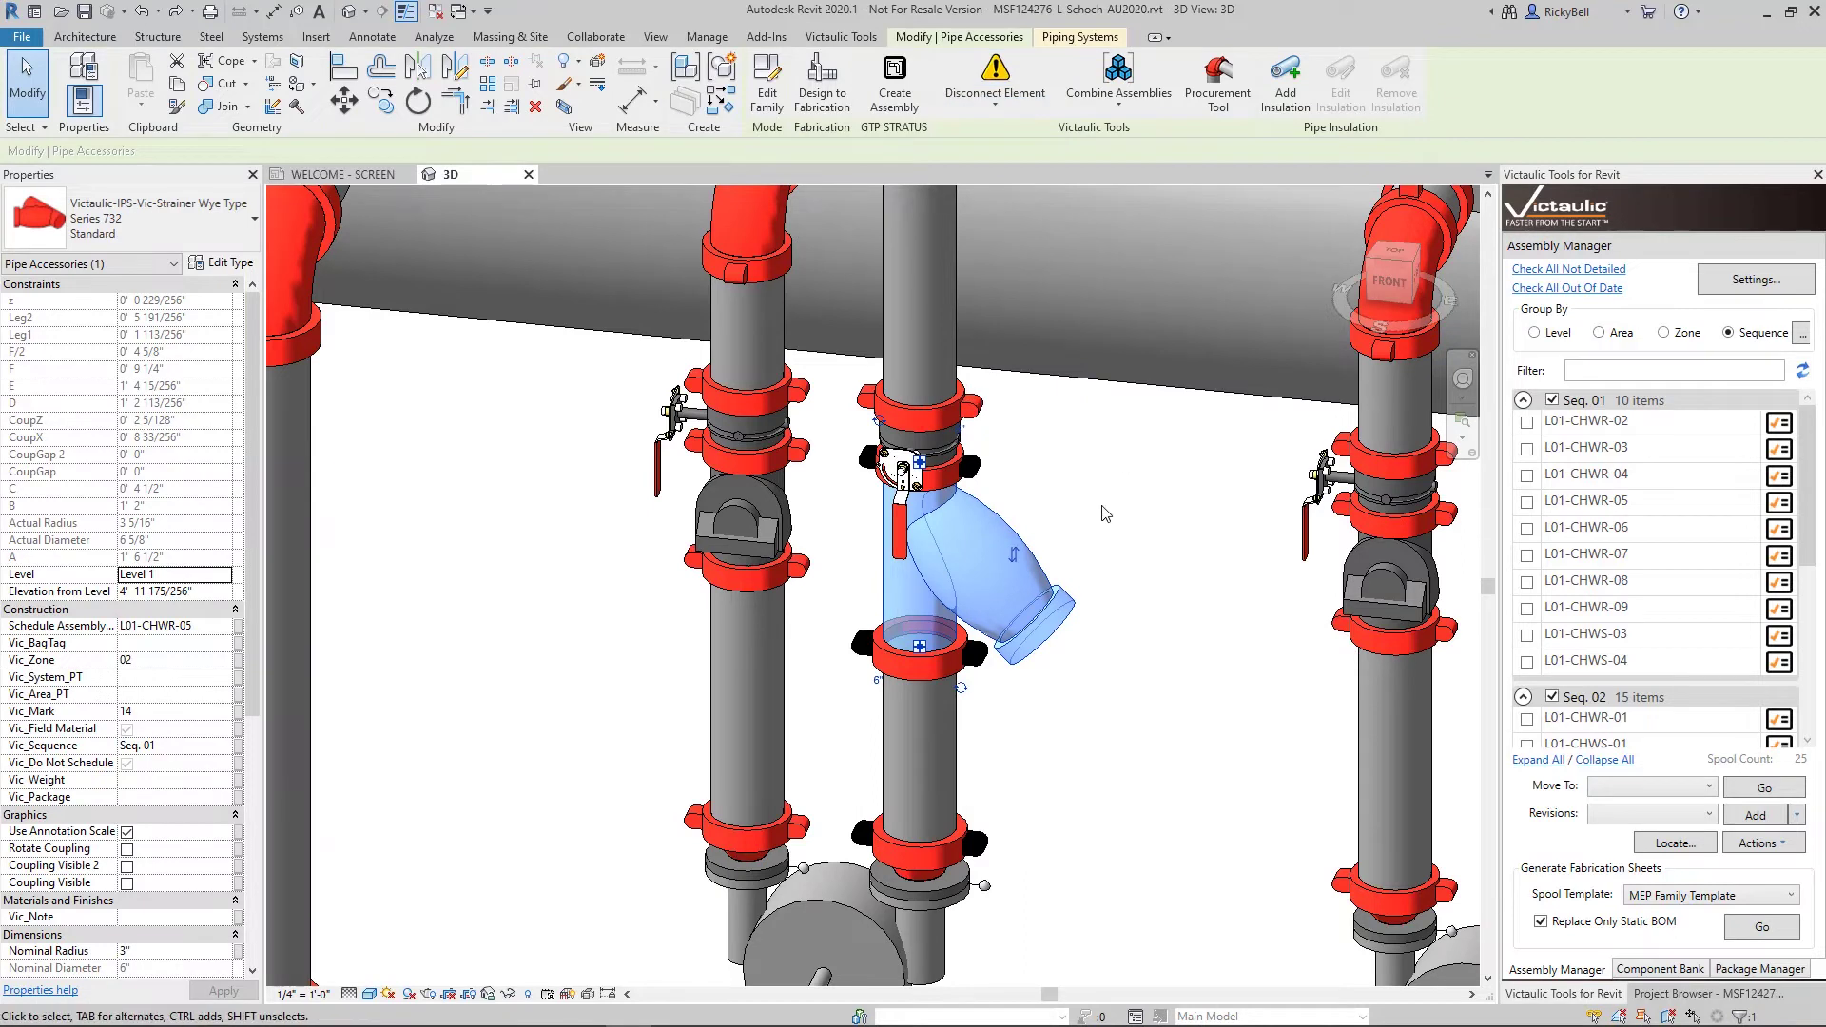
pyautogui.press('Escape')
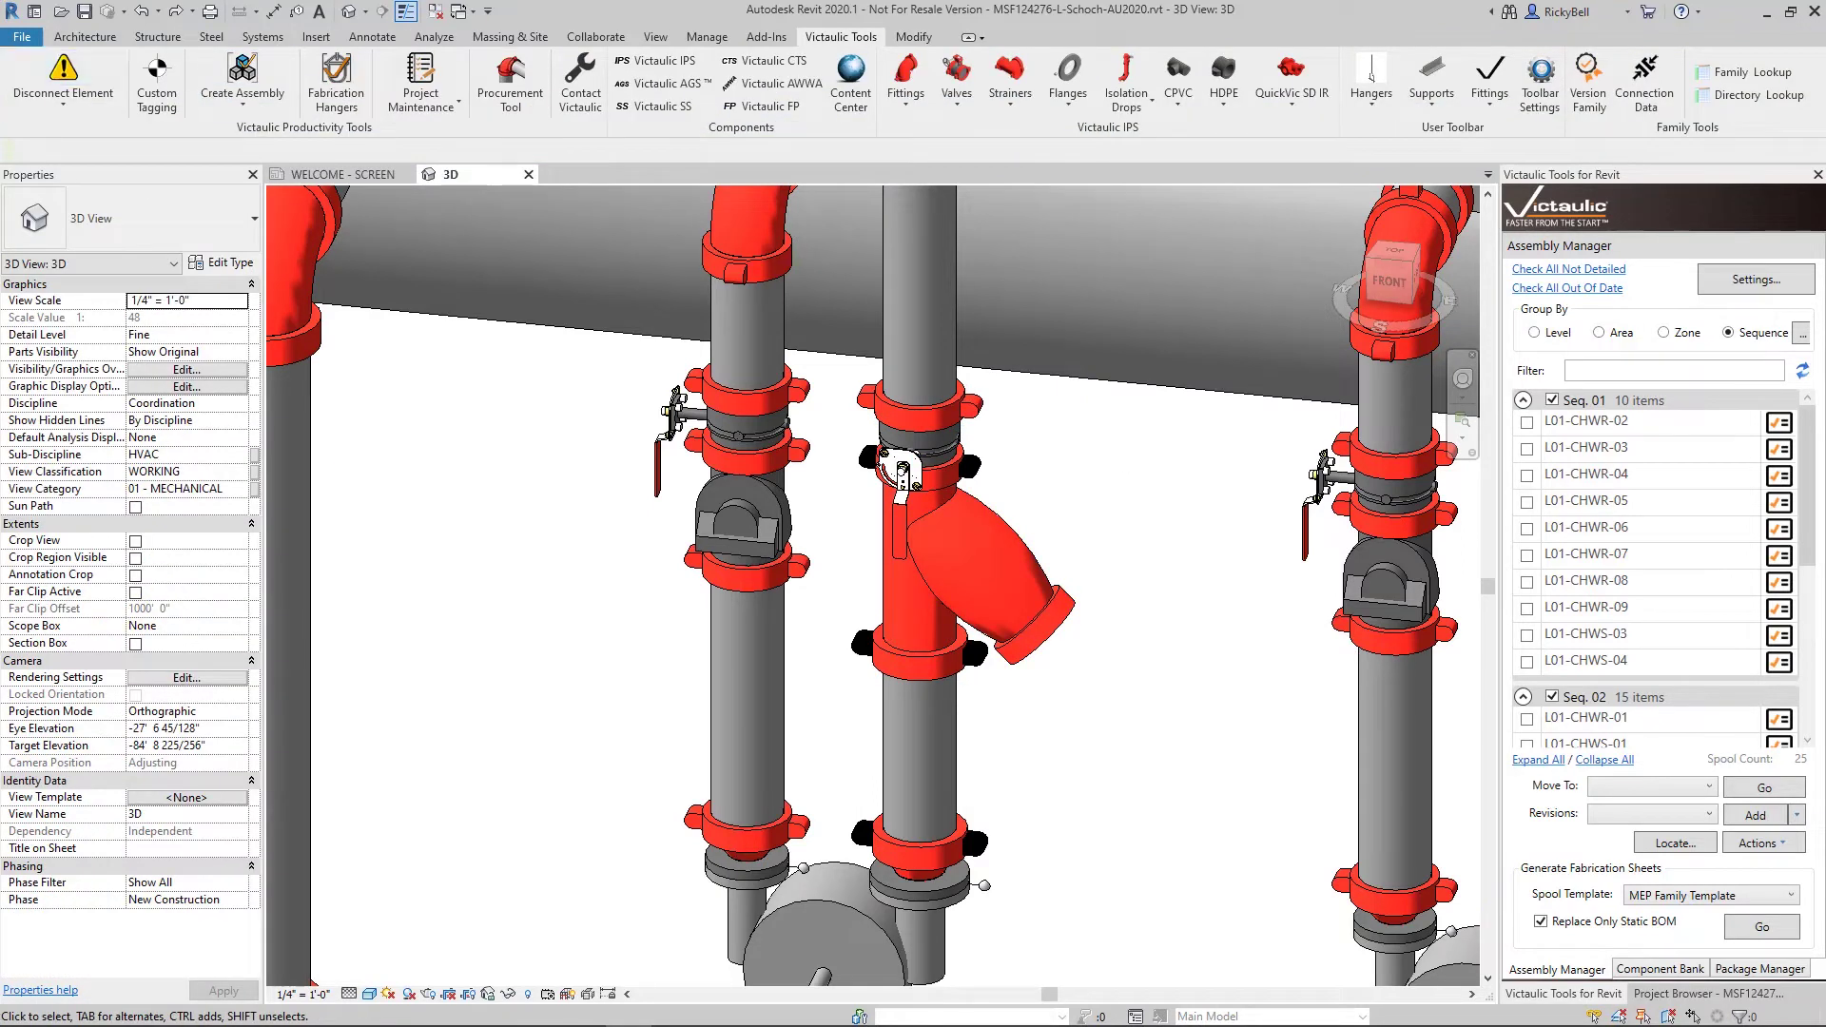
pyautogui.click(67, 74)
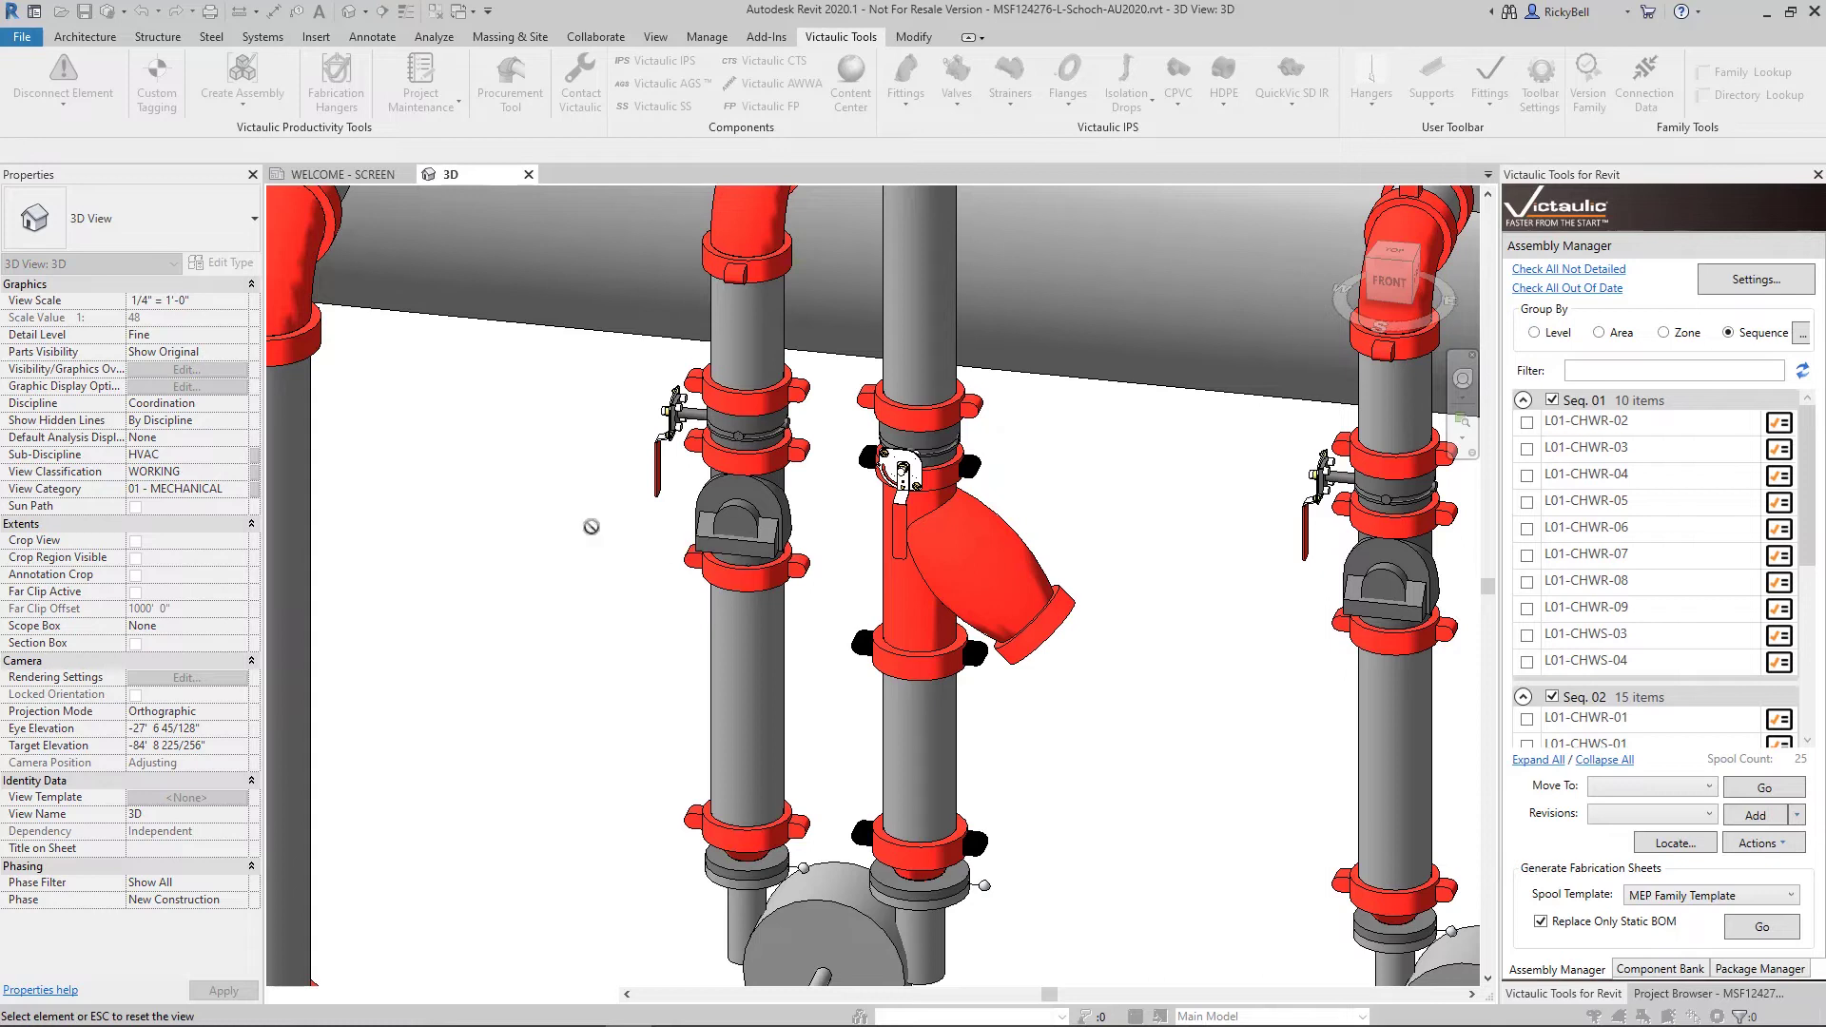
pyautogui.click(743, 522)
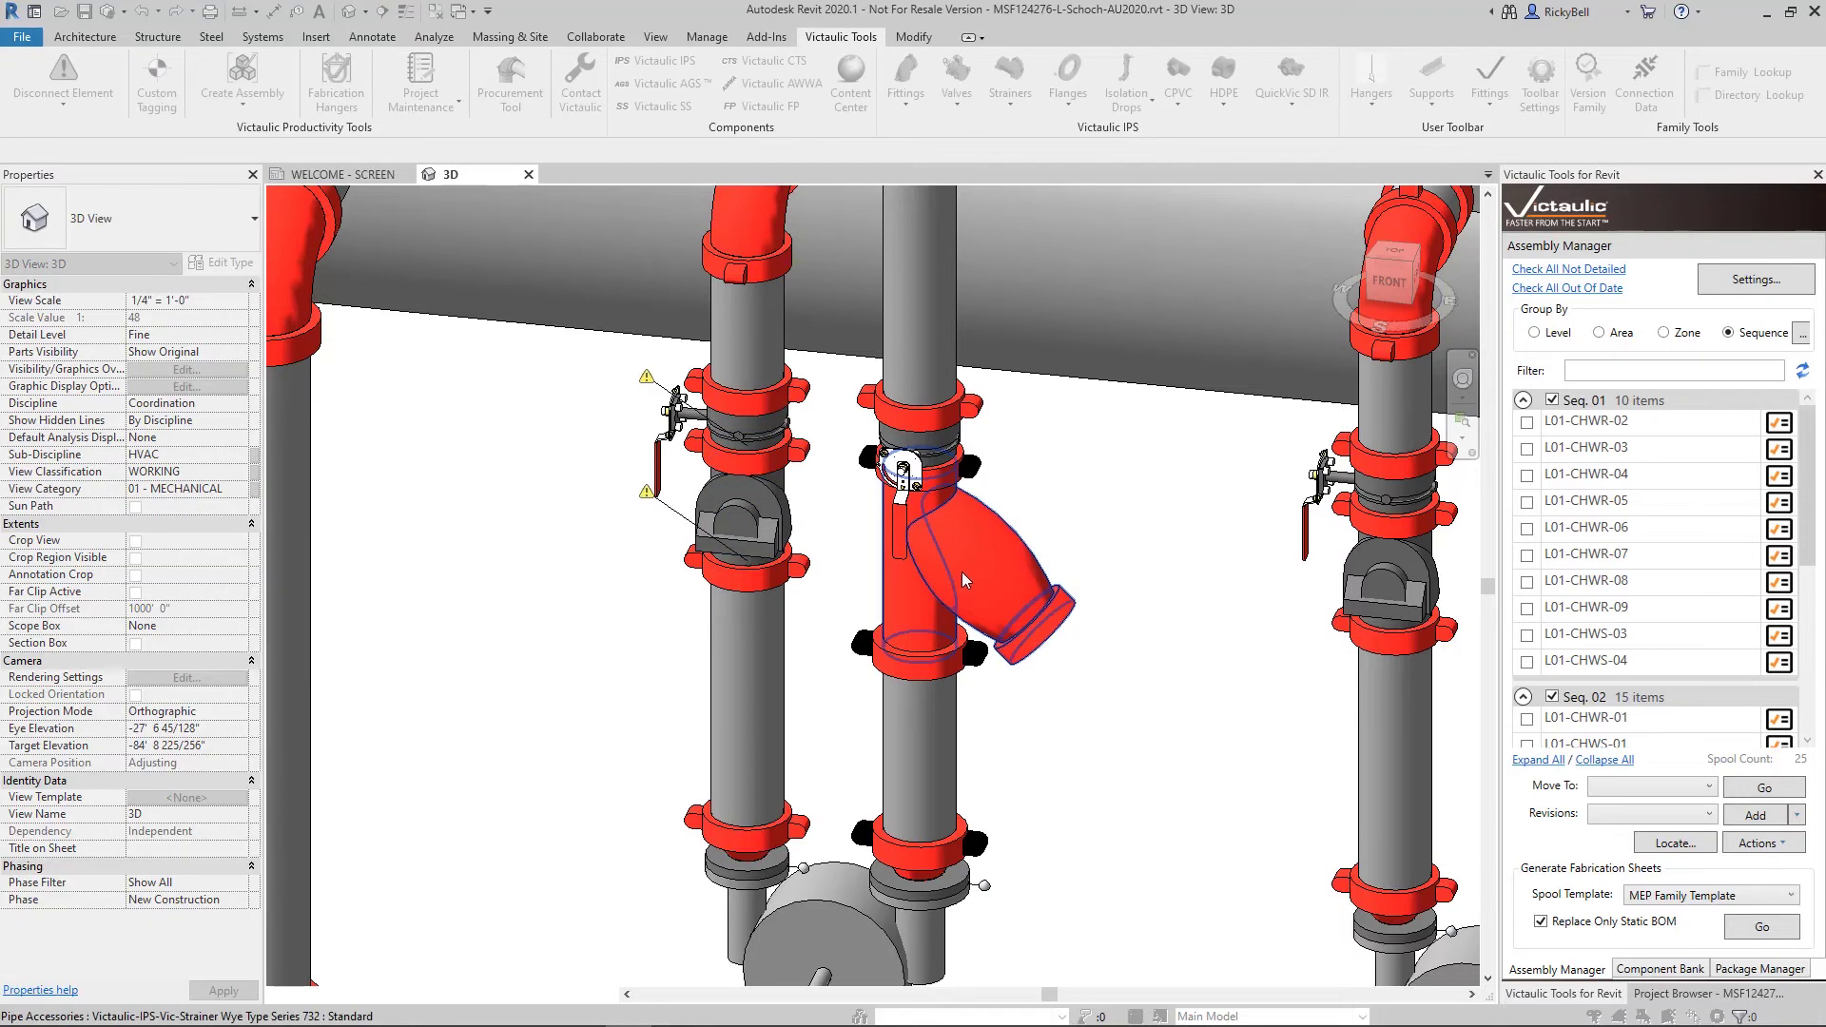
pyautogui.click(956, 582)
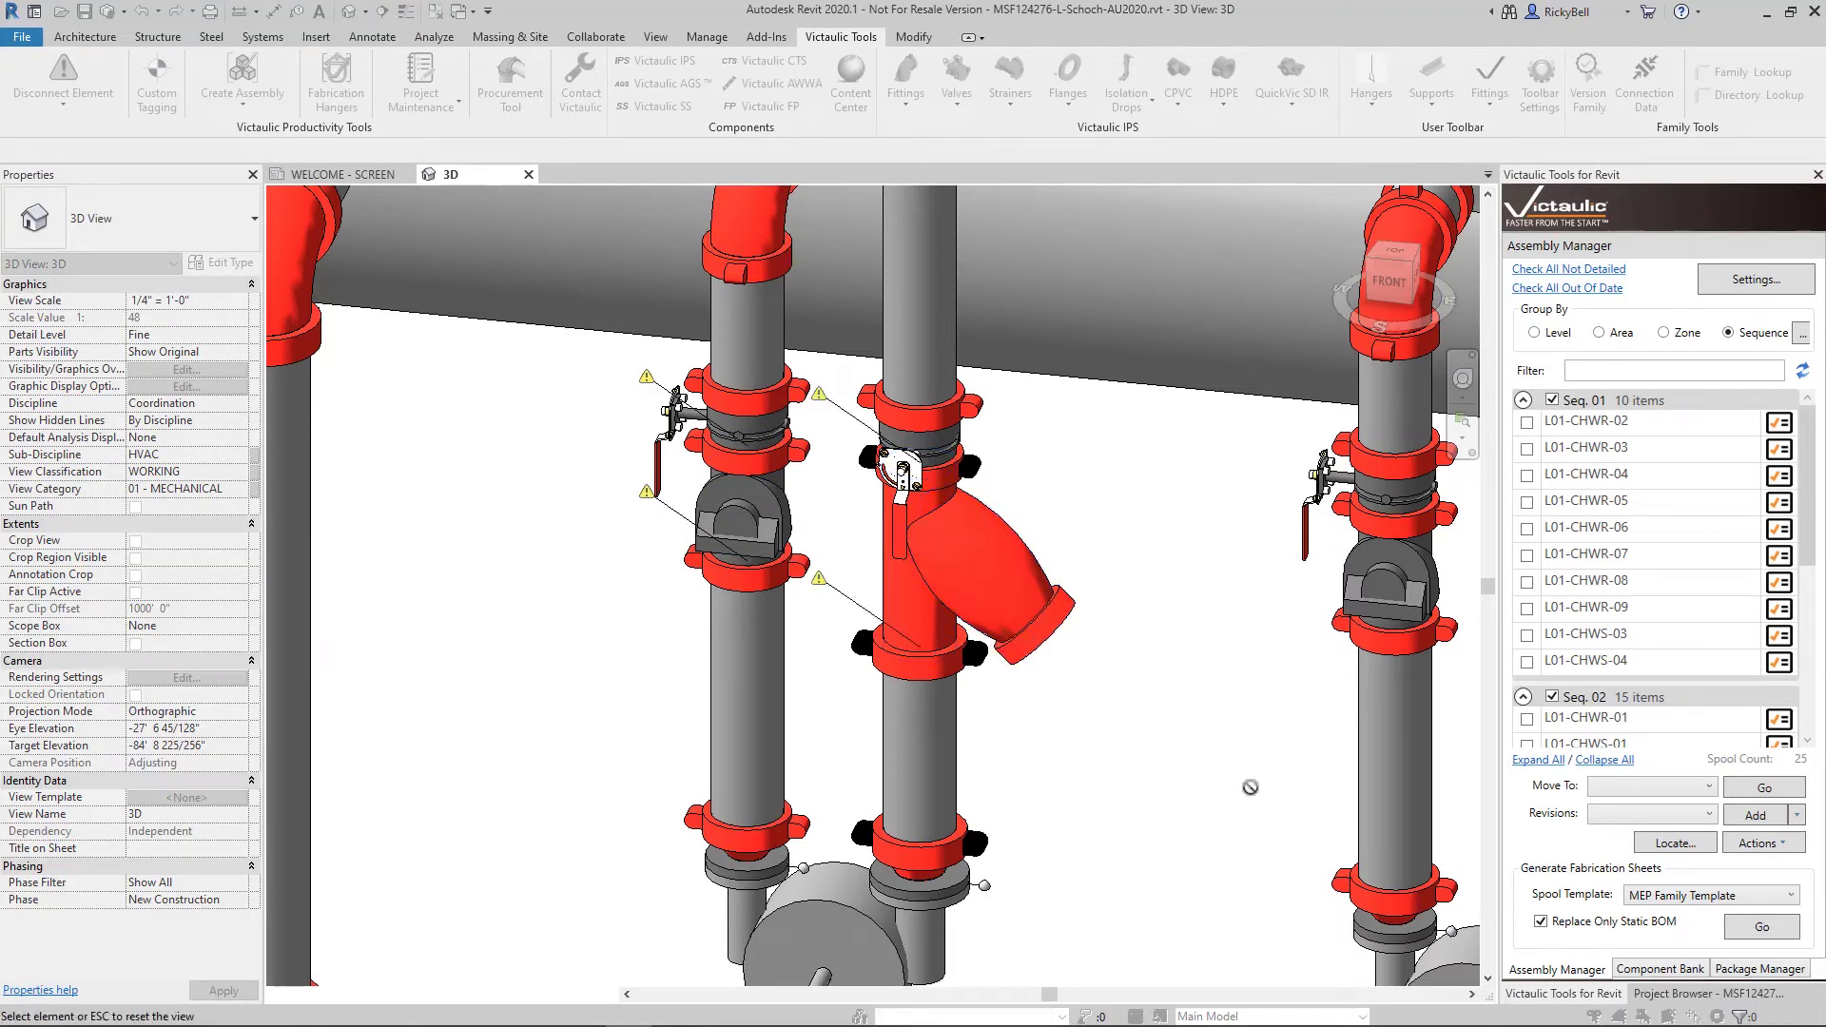
pyautogui.press('Escape')
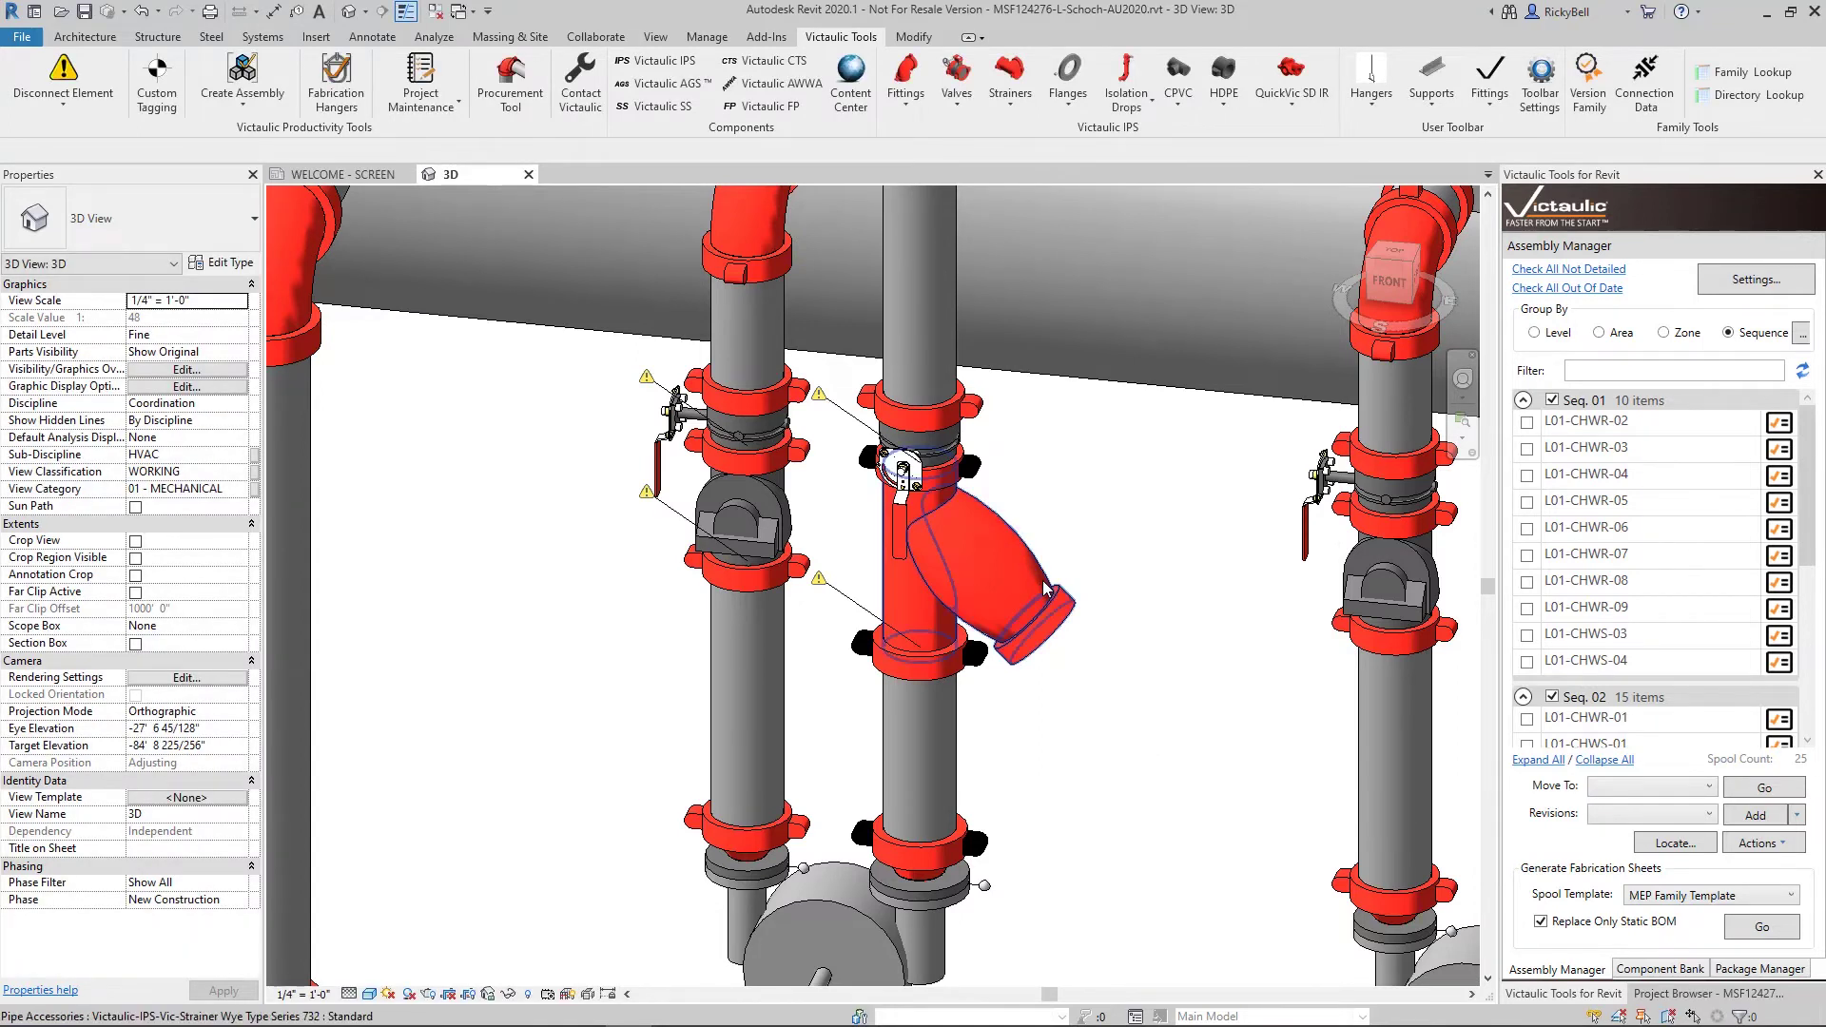
# - Flip the wye strainer so its branch points upward
pyautogui.click(1056, 617)
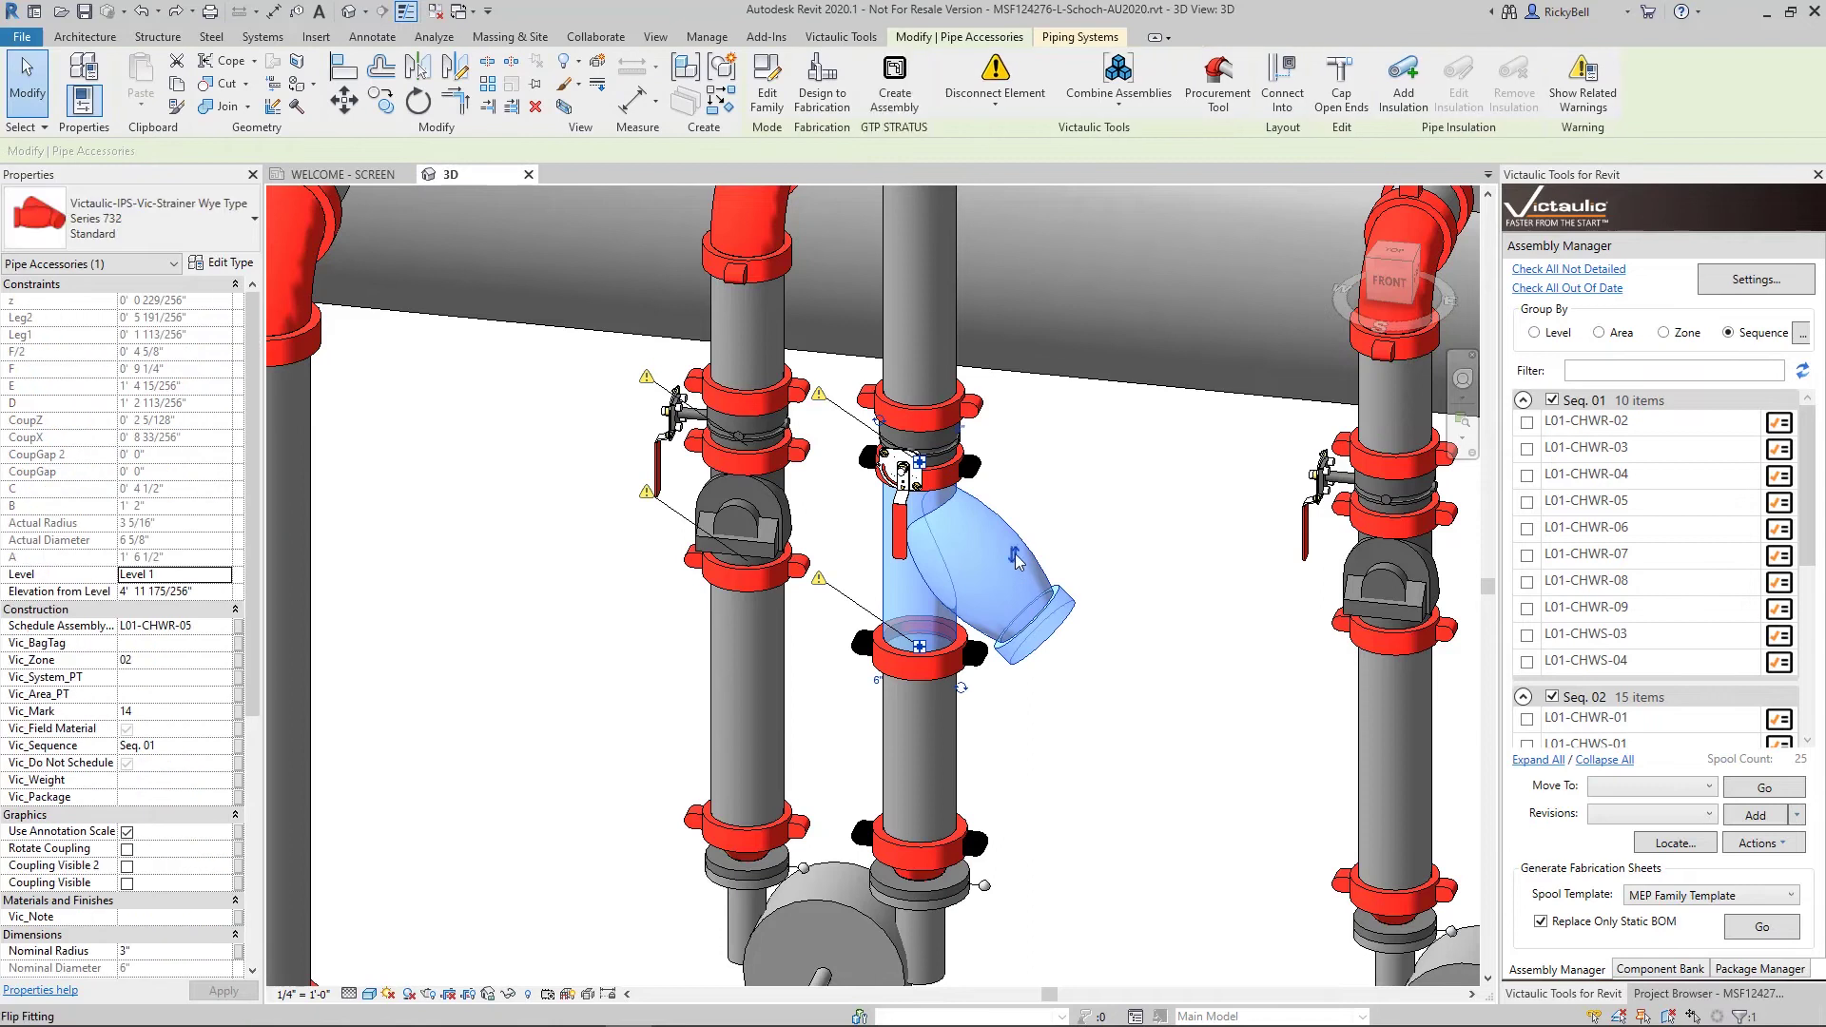
pyautogui.click(753, 517)
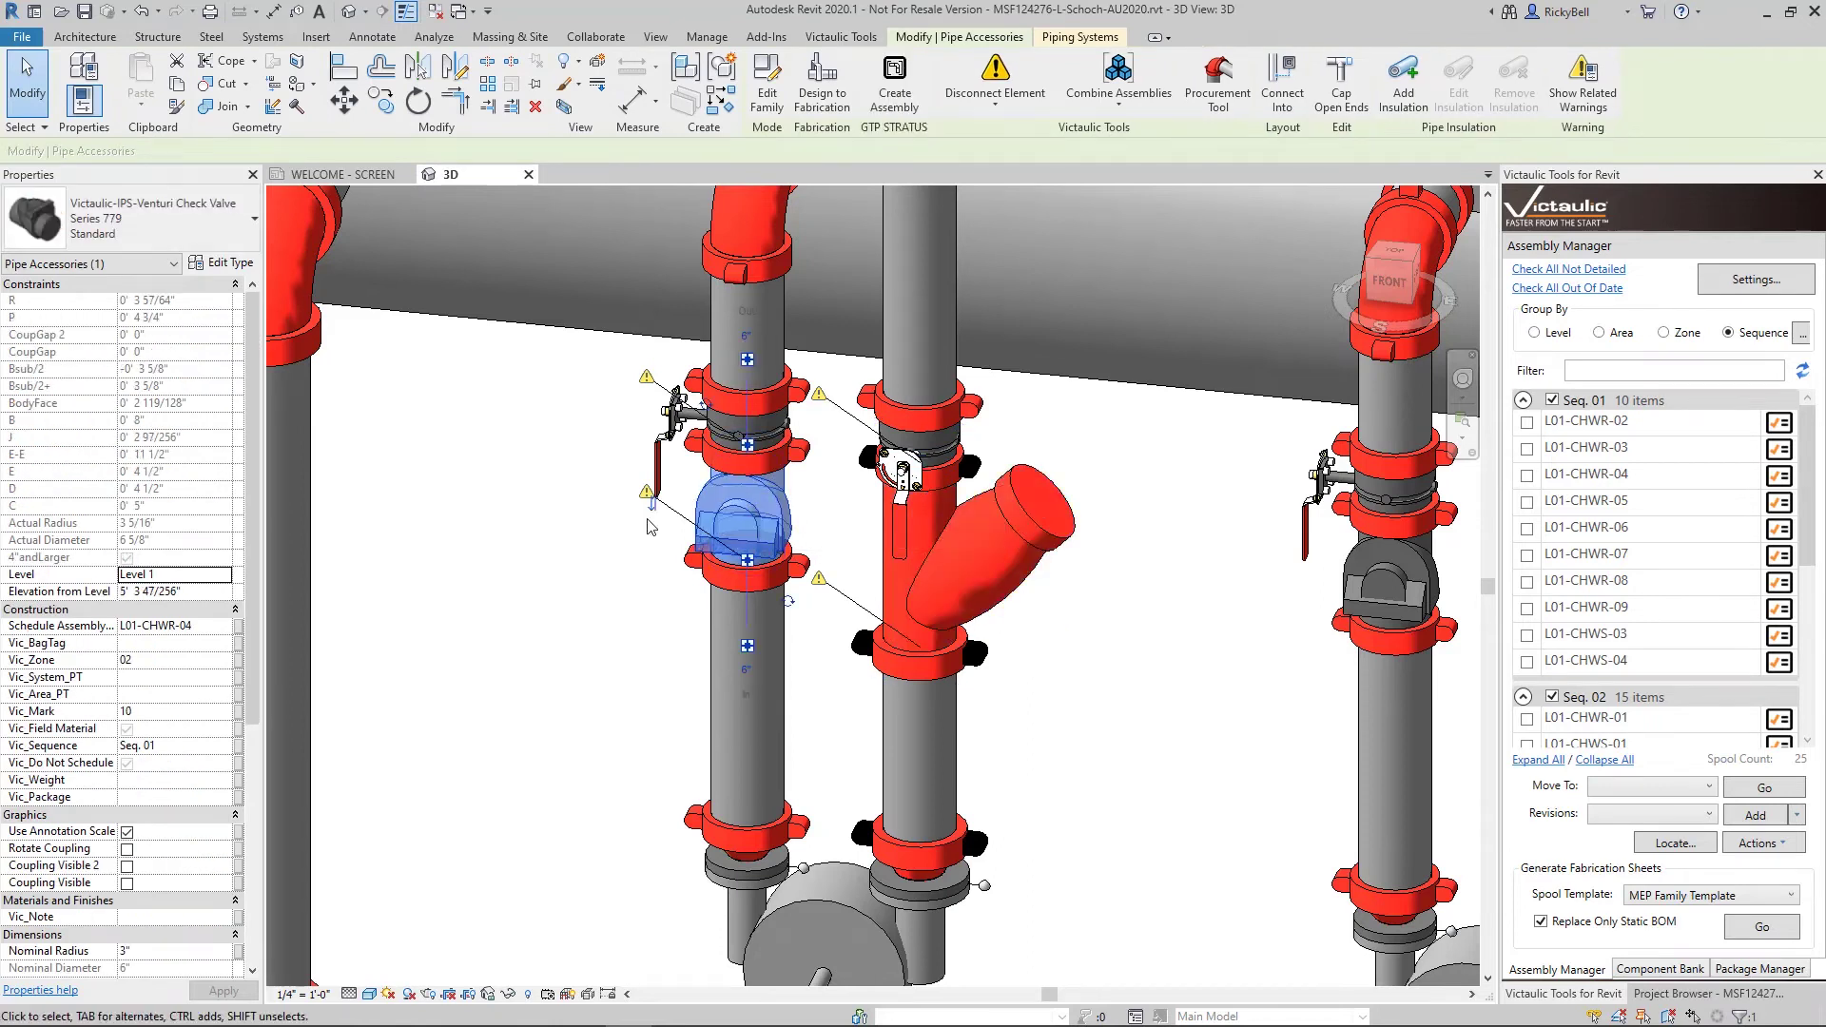
pyautogui.click(572, 634)
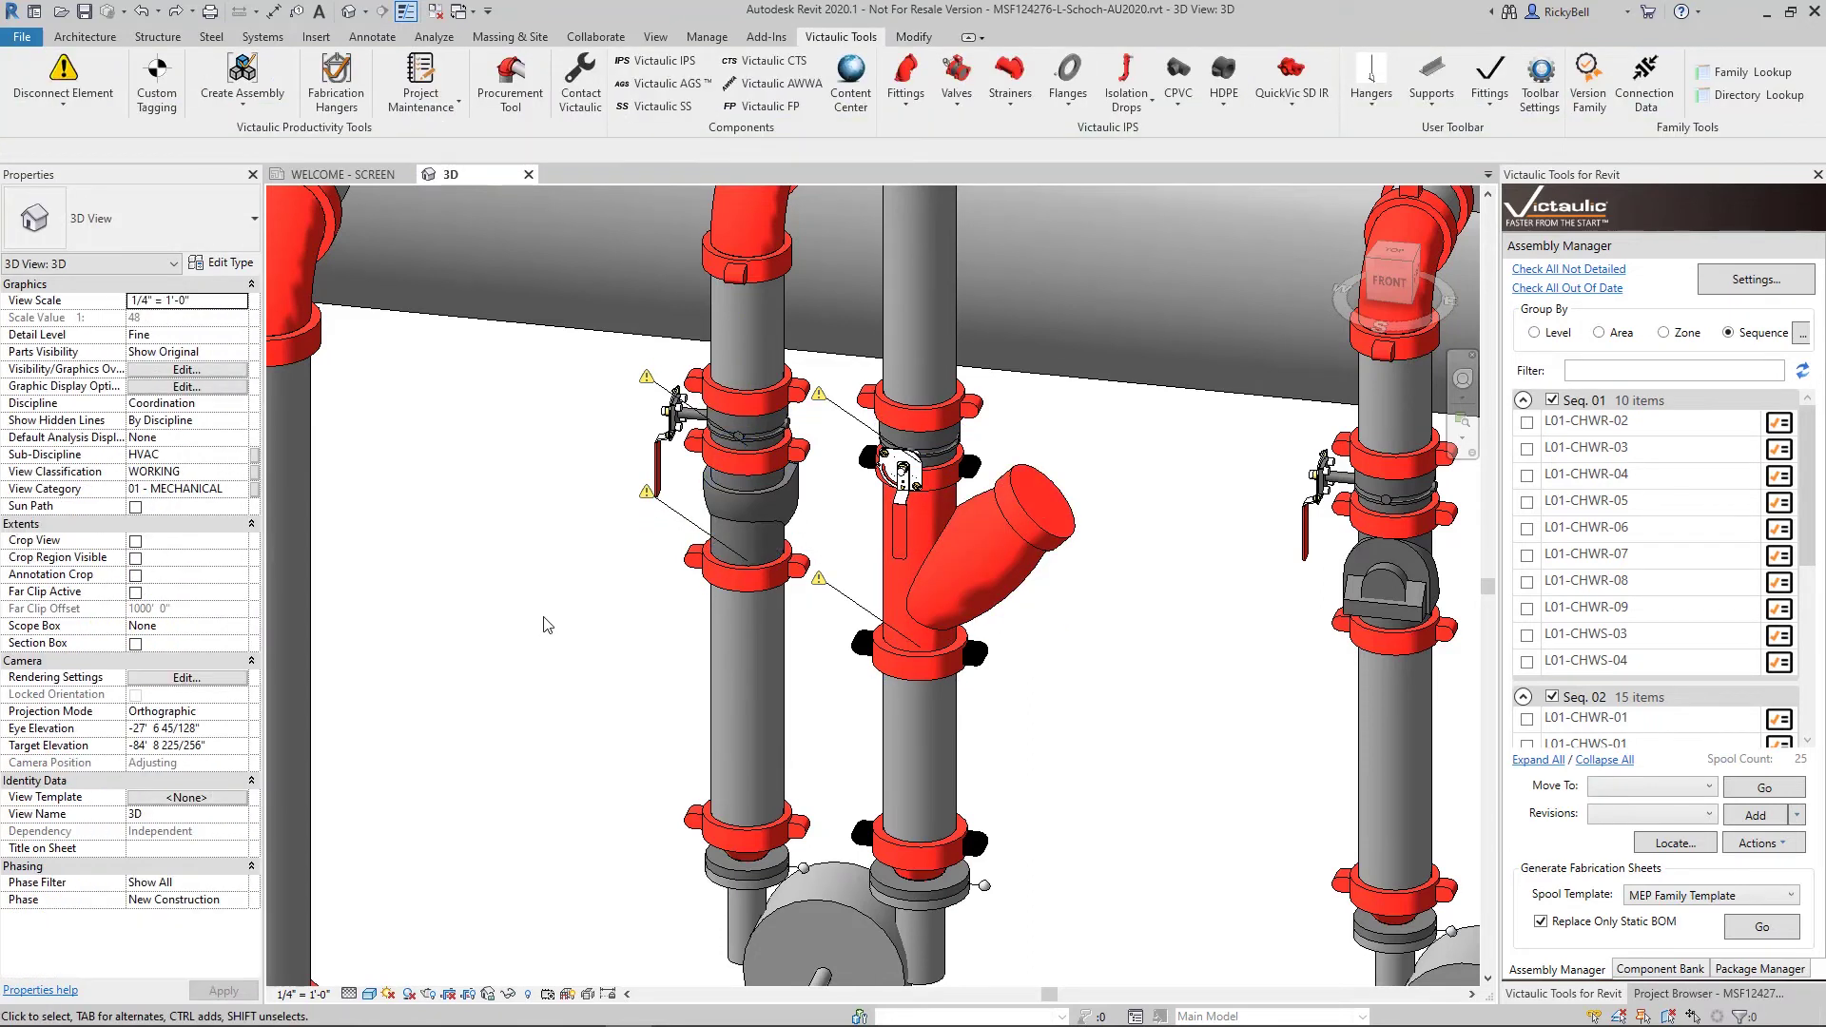
# - Reconnect the check valve's and strainer's upper and lower couplings with Any Connect (AC)
pyautogui.press('a')
pyautogui.press('c')
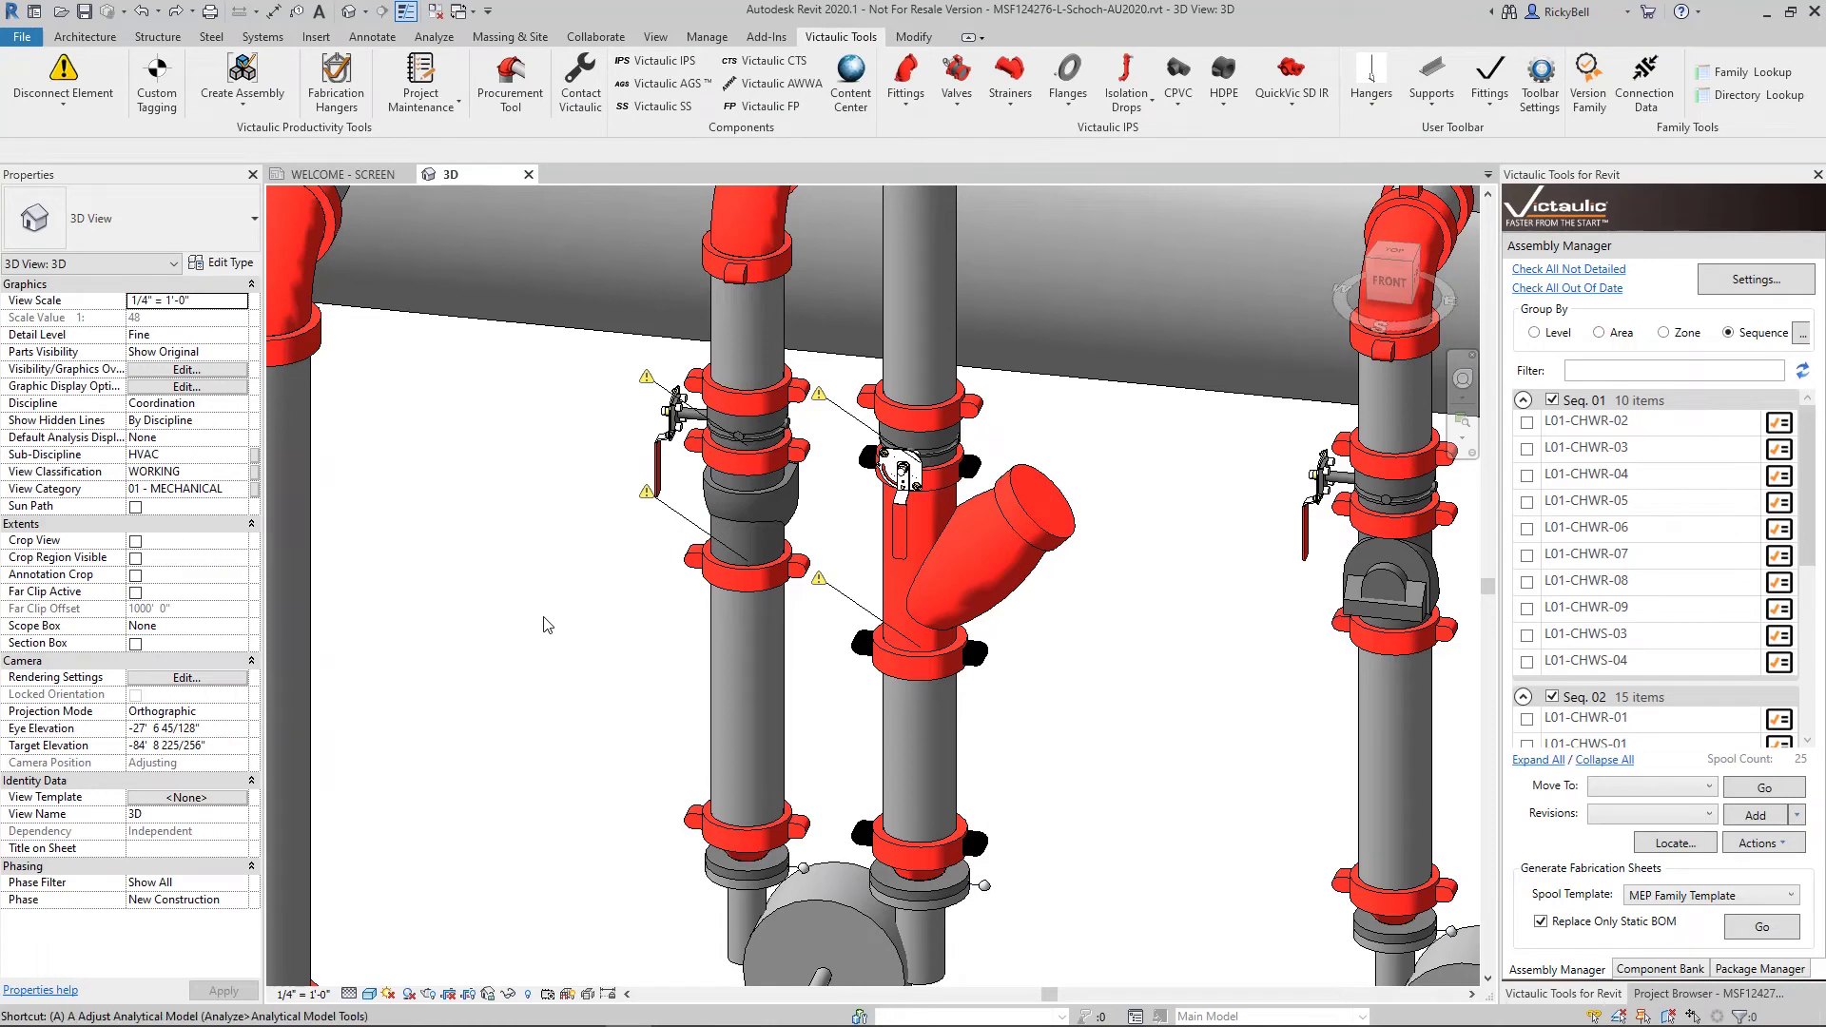
pyautogui.click(731, 582)
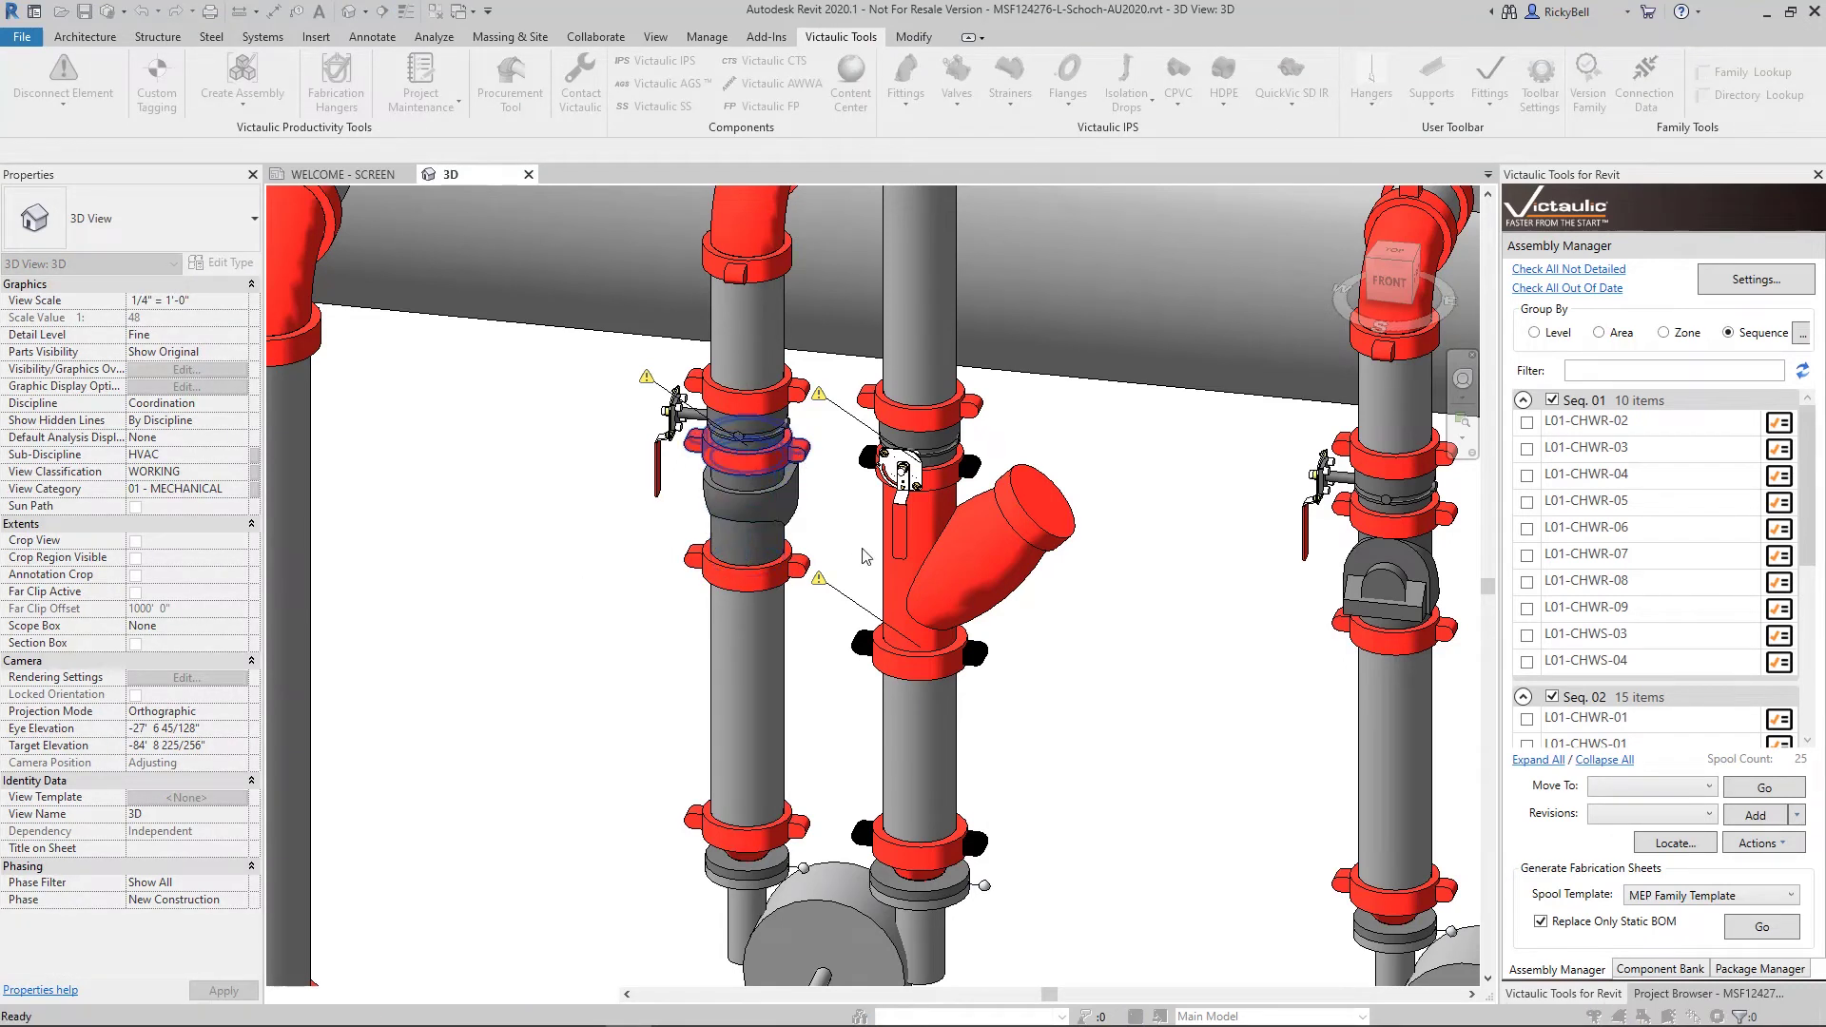
pyautogui.click(801, 463)
pyautogui.click(950, 636)
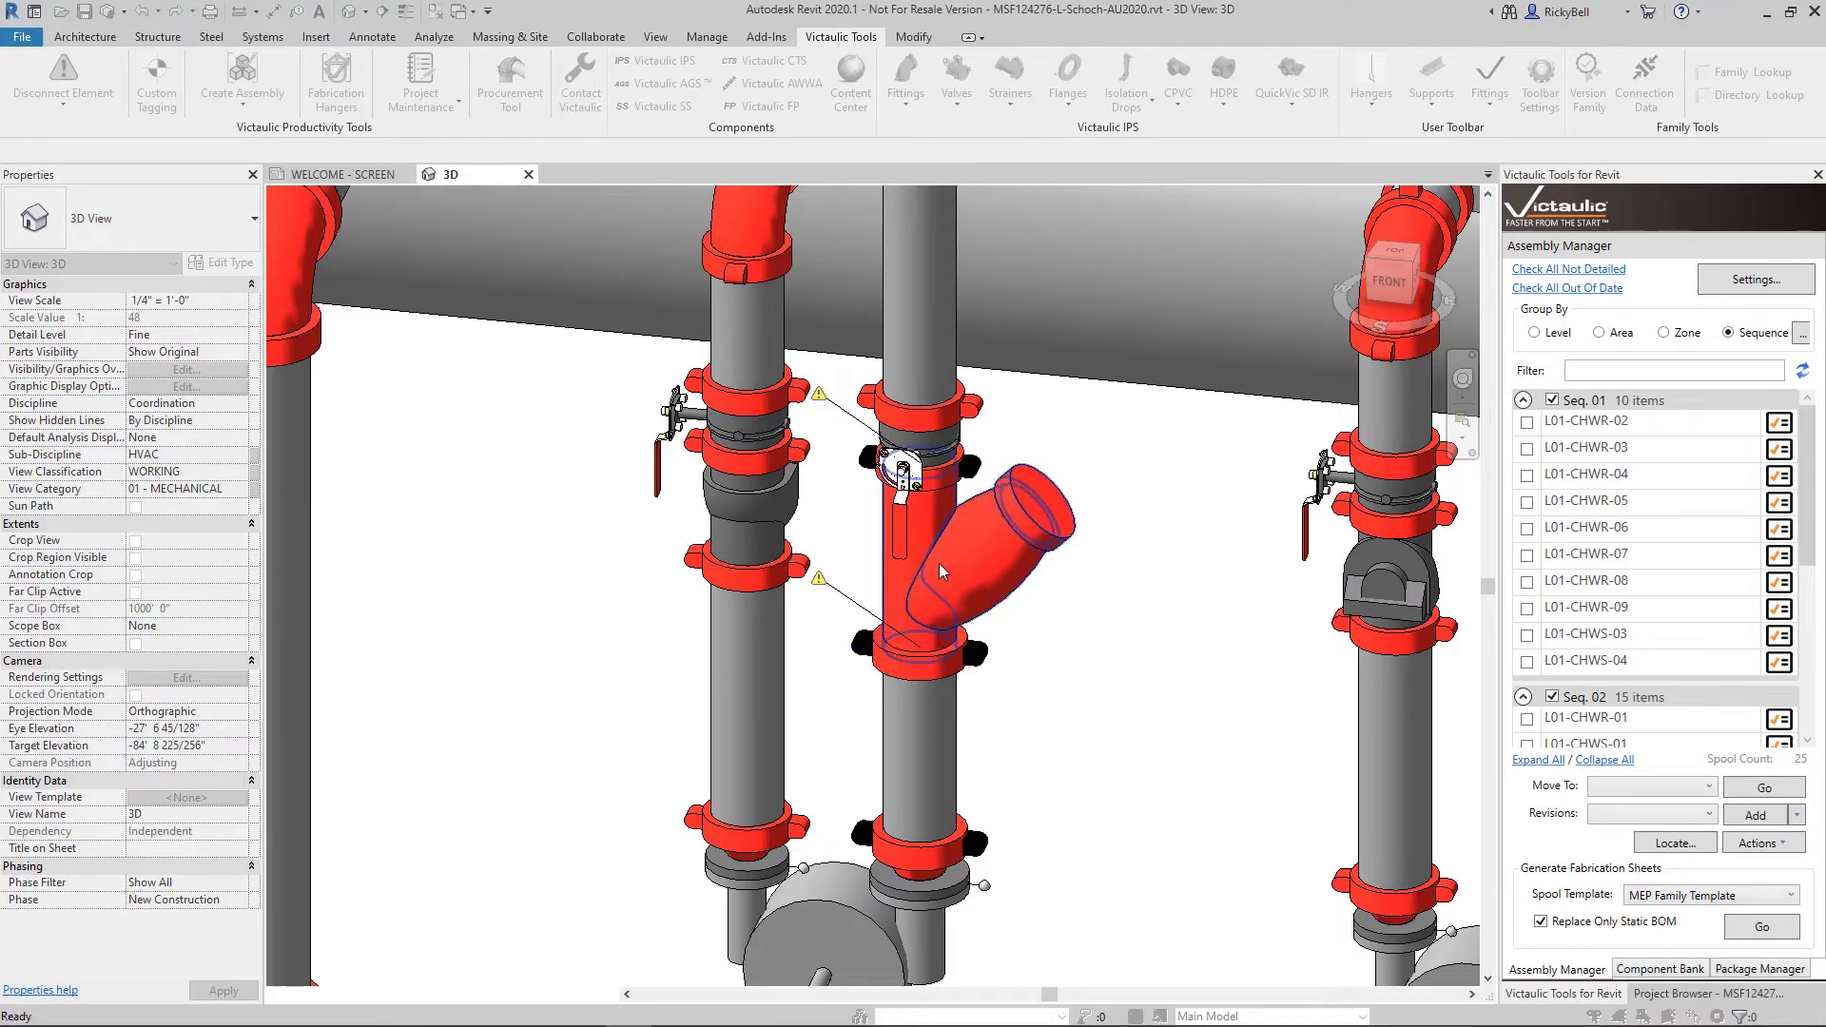
pyautogui.click(992, 591)
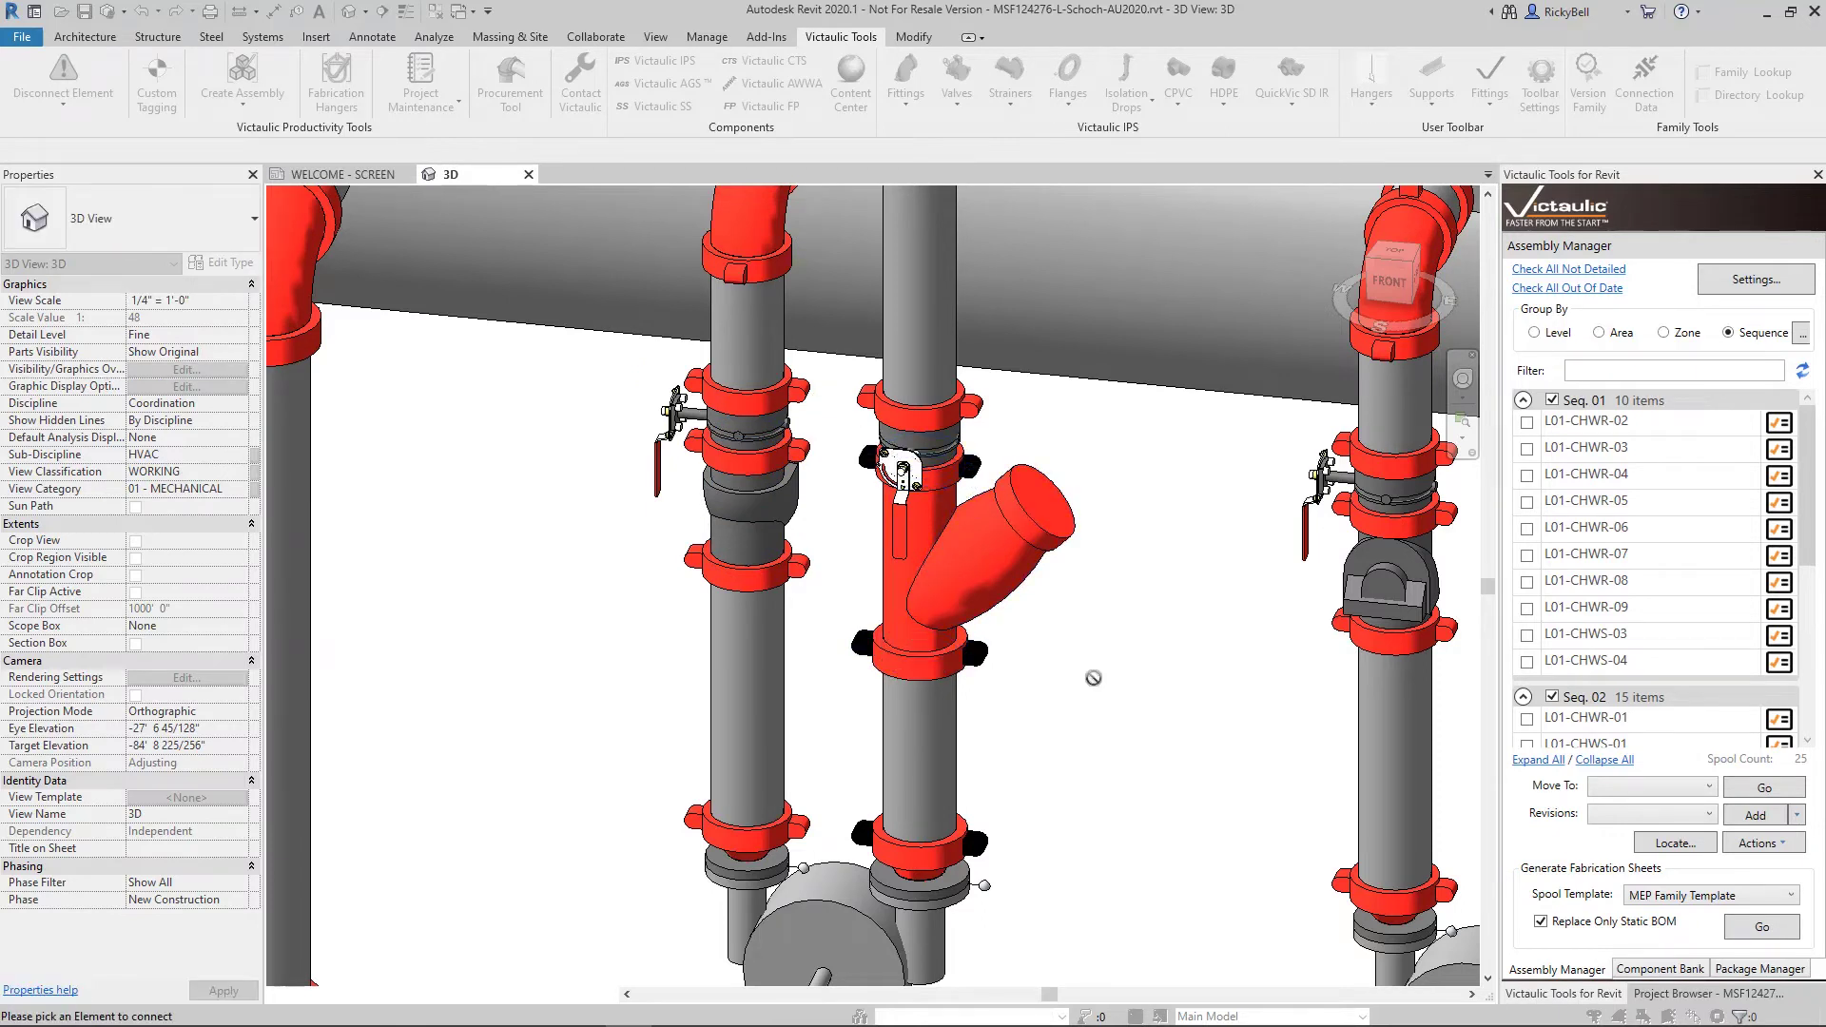
pyautogui.press('Escape')
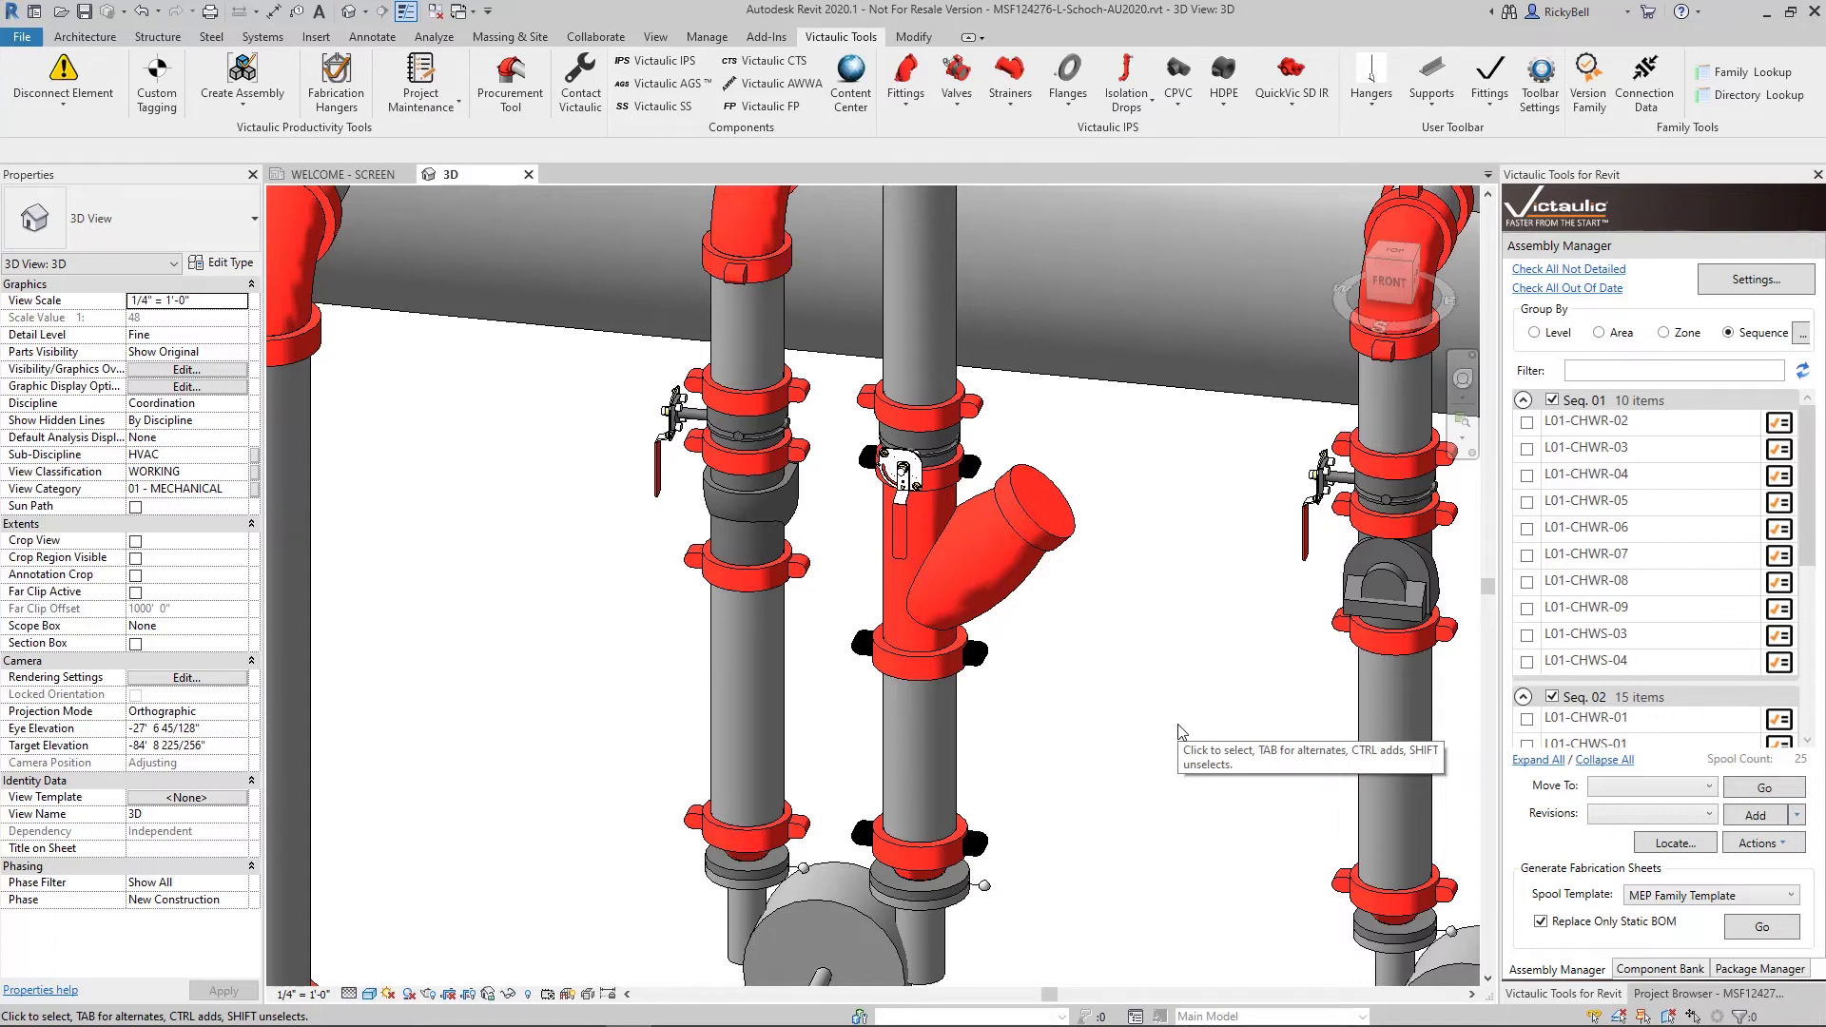
# - Zoom out, pan to the upper piping run, and zoom in on the butterfly valve
pyautogui.scroll(-5, 1180, 731)
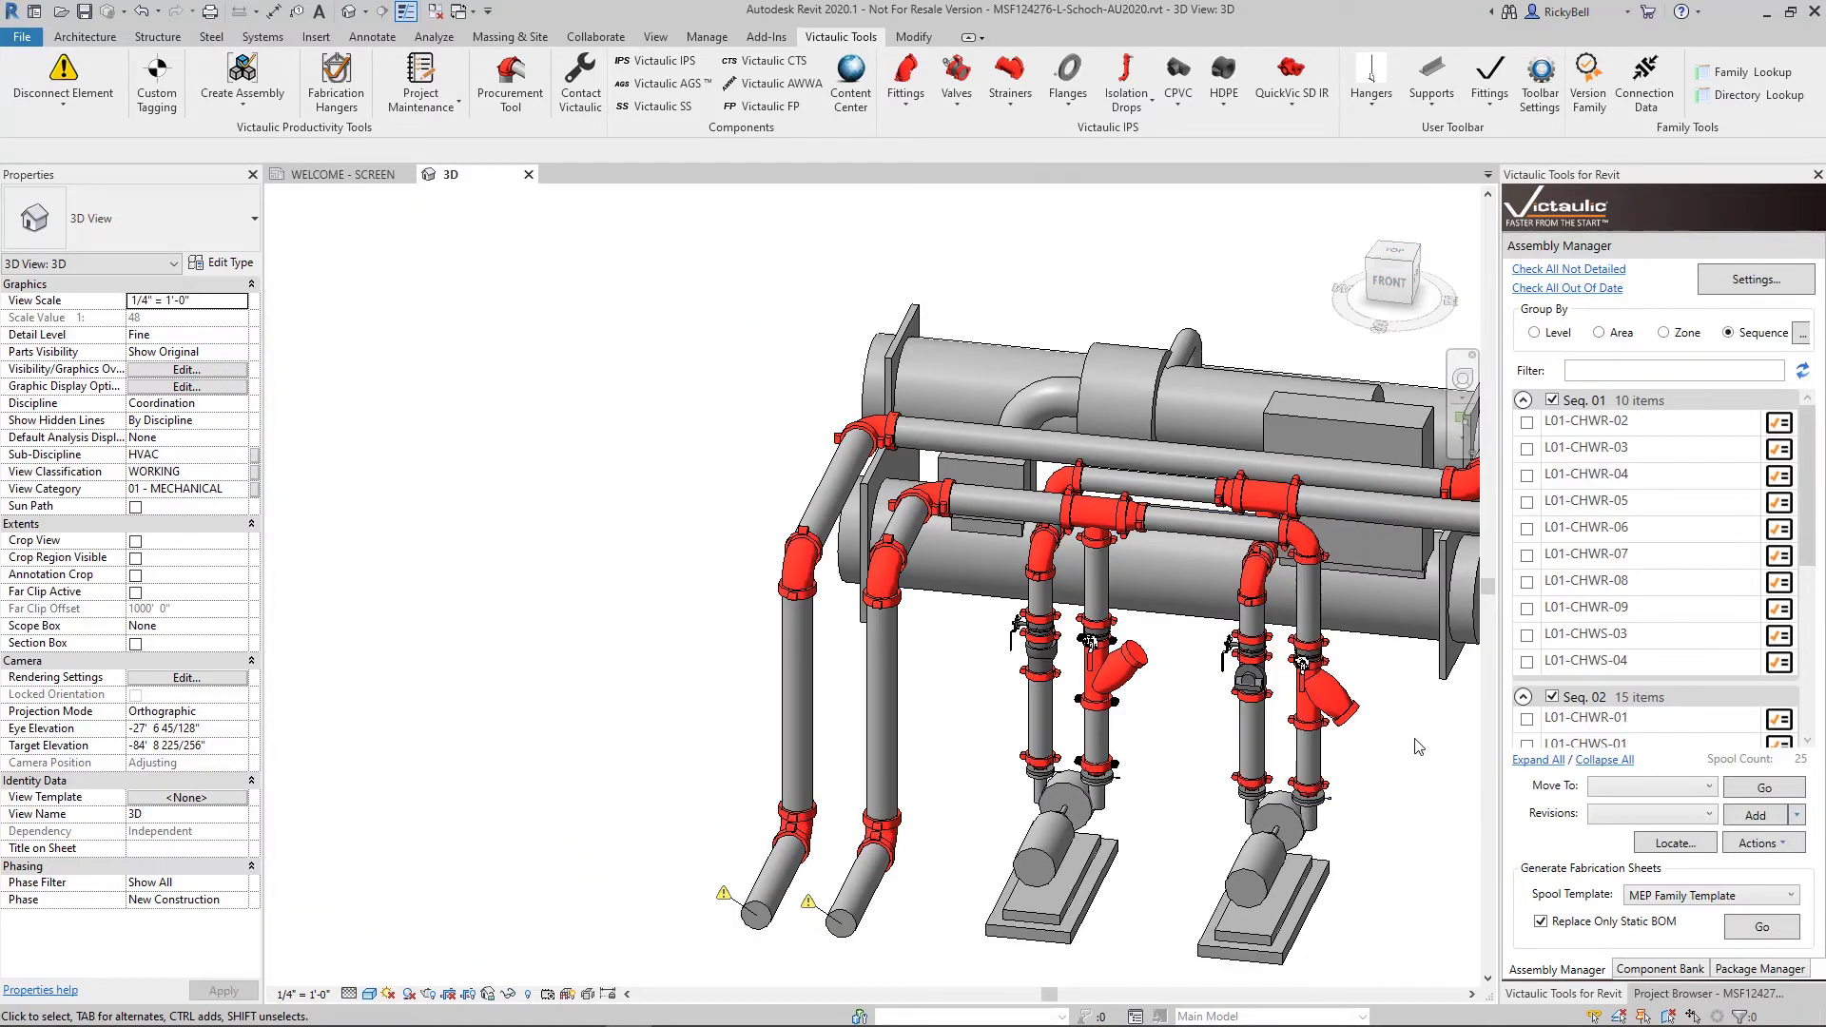
pyautogui.moveTo(1435, 746); pyautogui.dragTo(625, 904, button='middle')
pyautogui.scroll(5, 807, 730)
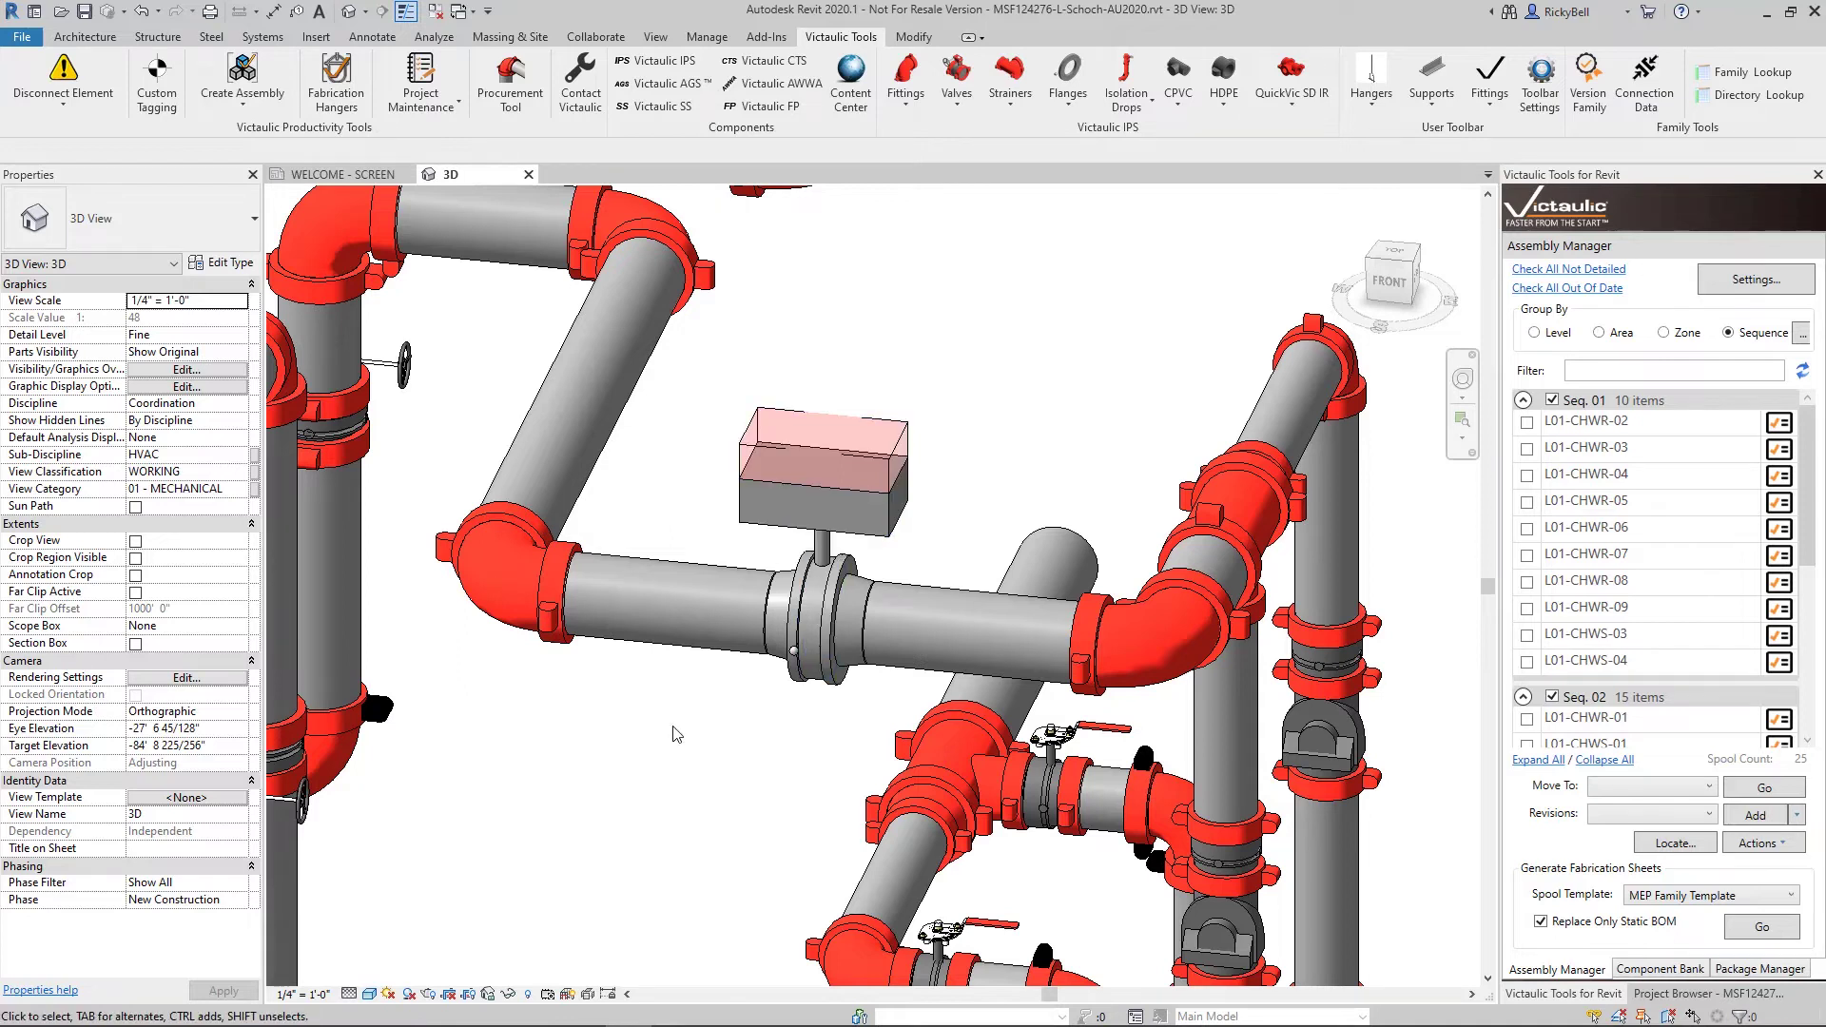
# - Change the connected 8" Butterfly Control Valve's Body Length from 0' 2 1/4" to 0' 3"
pyautogui.click(794, 637)
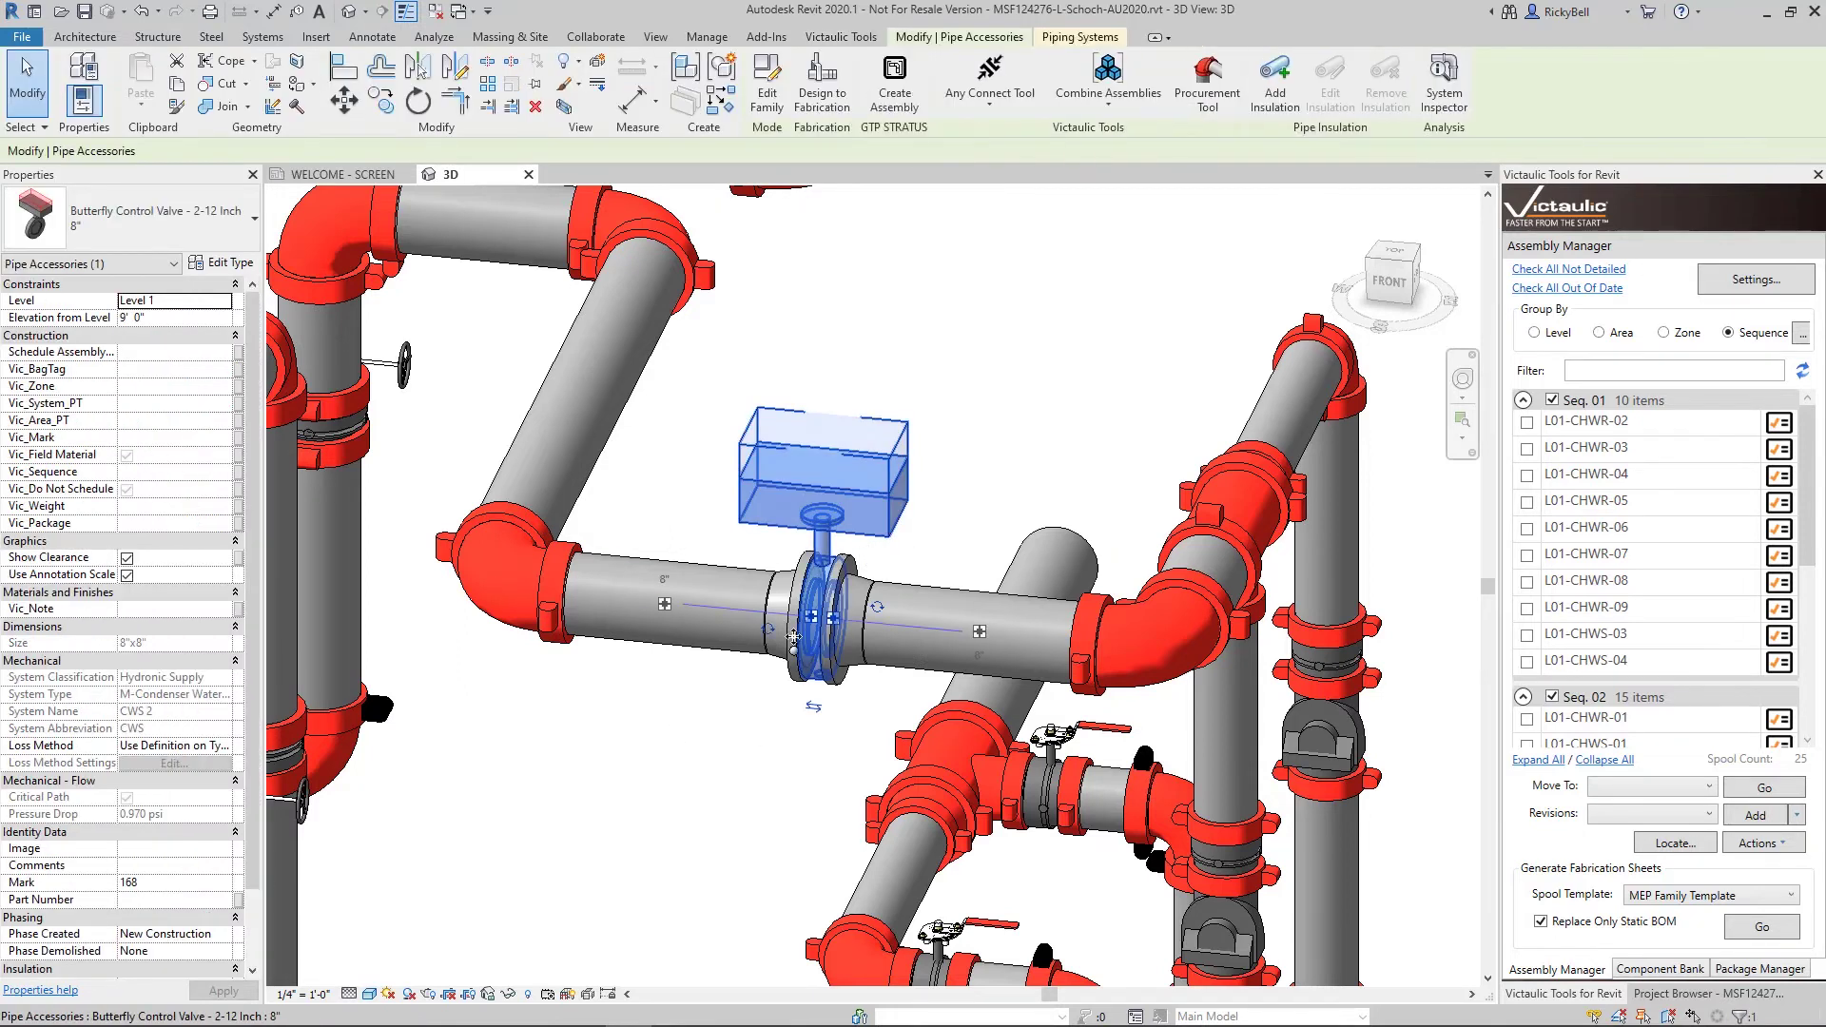
pyautogui.click(220, 262)
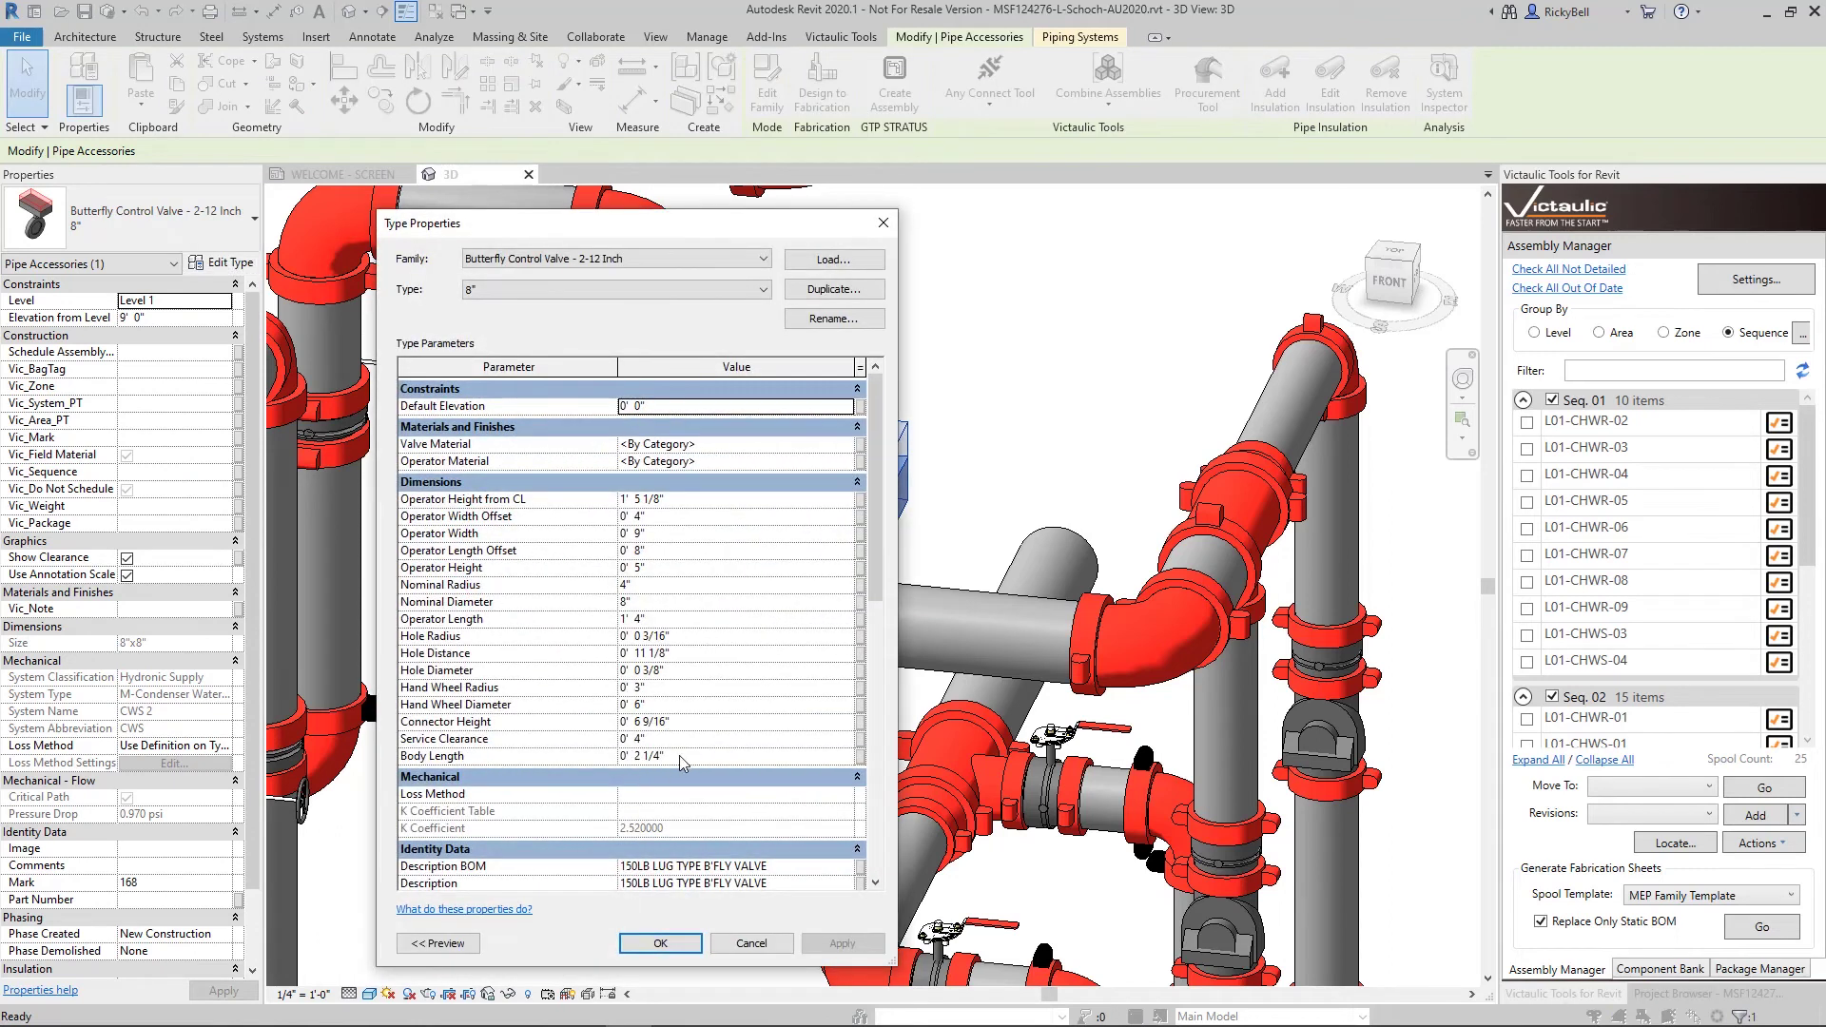
pyautogui.click(687, 755)
pyautogui.write('0\' 3"')
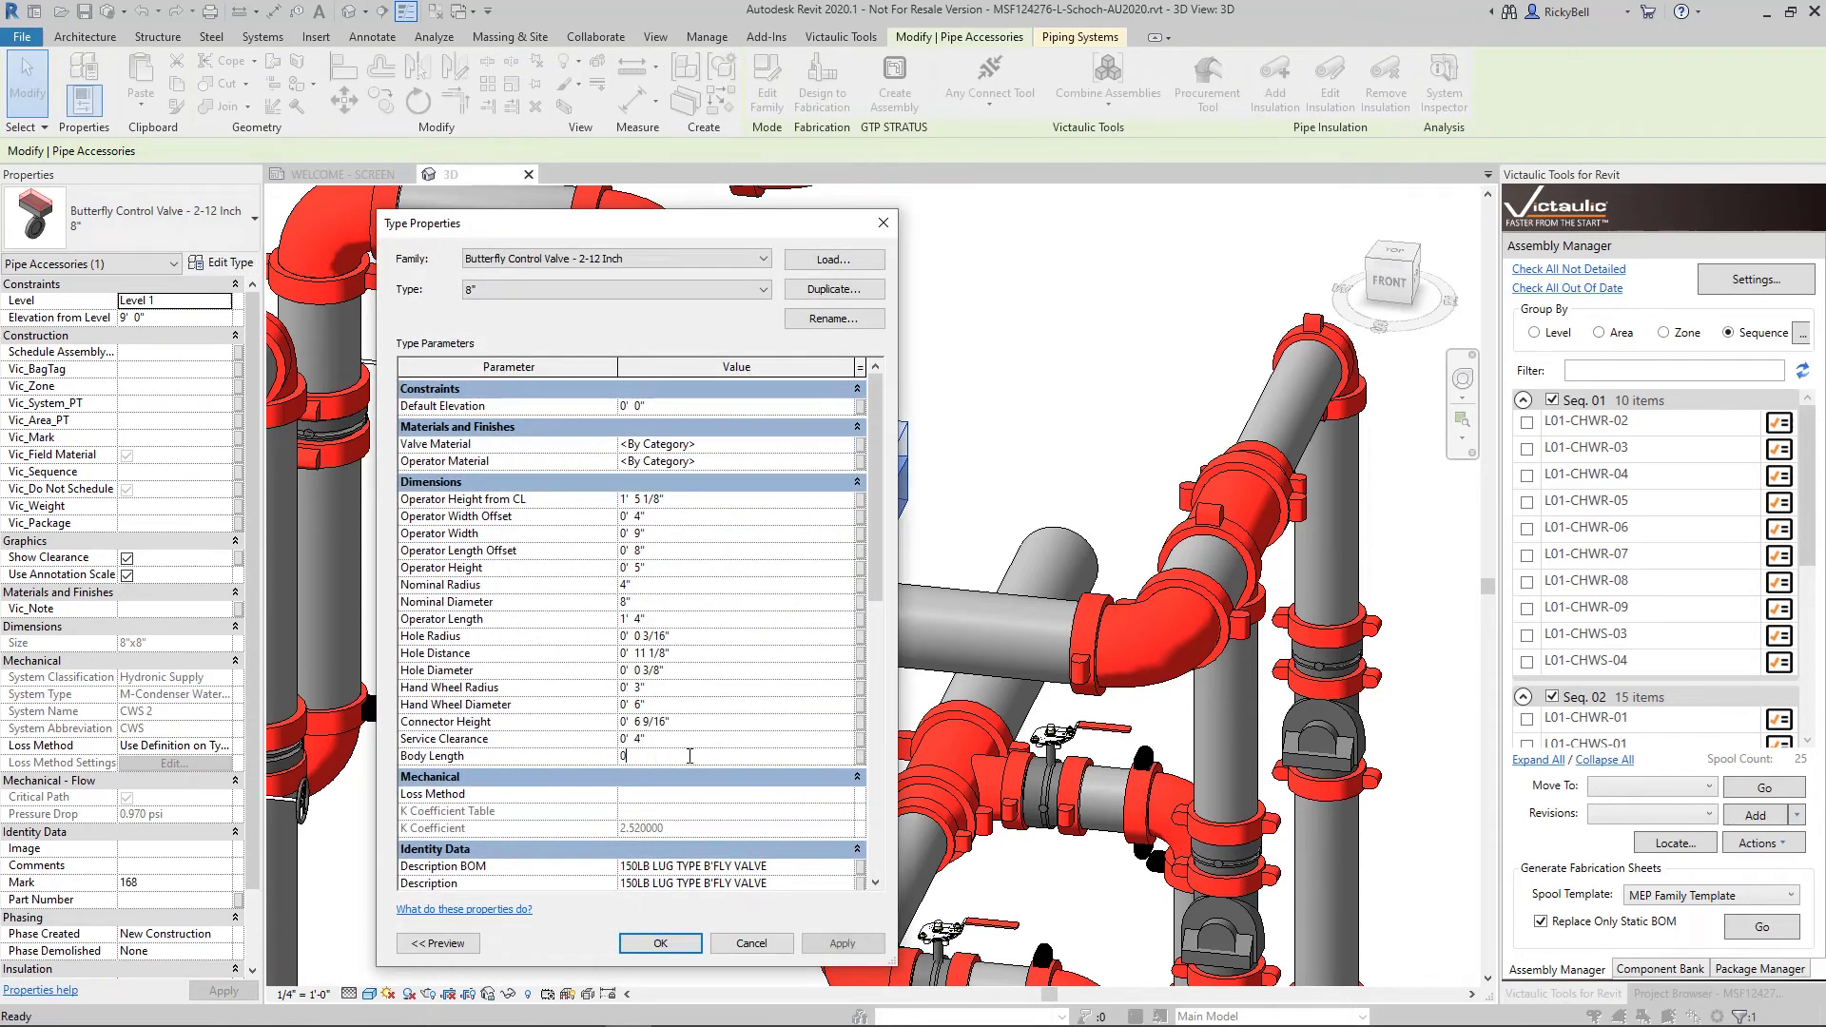
pyautogui.click(683, 946)
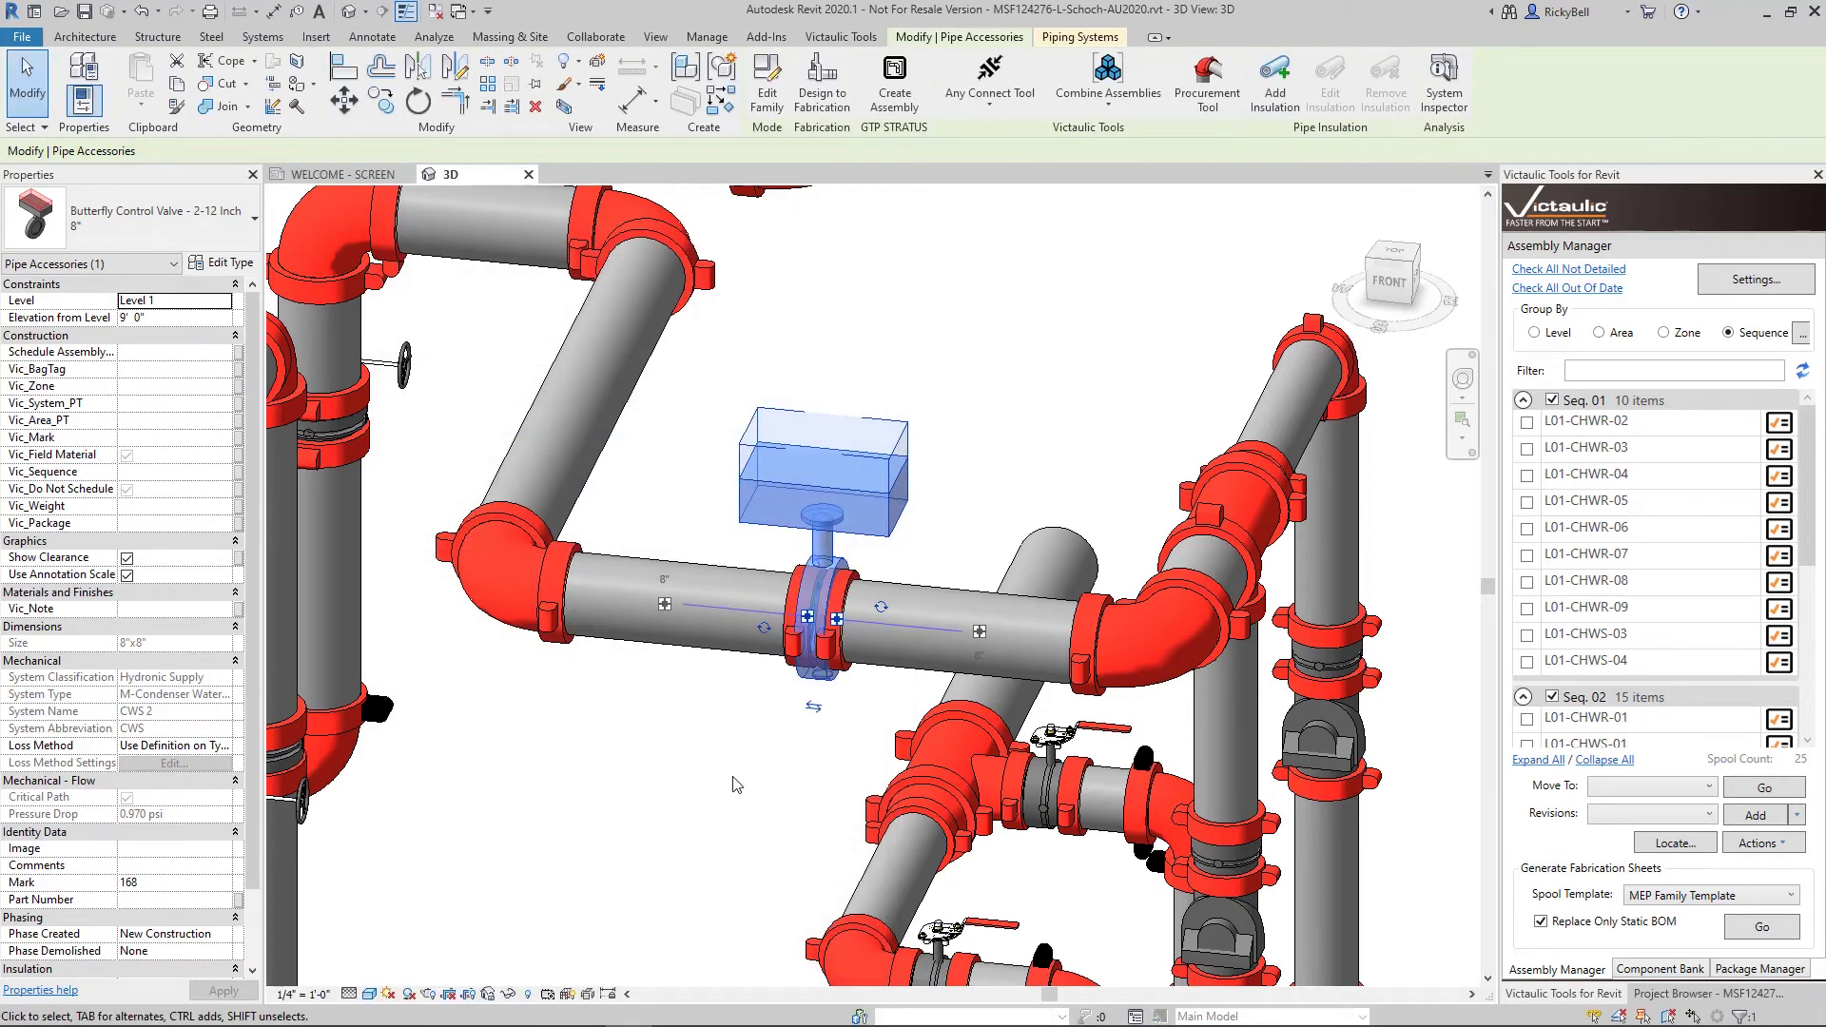
pyautogui.click(737, 786)
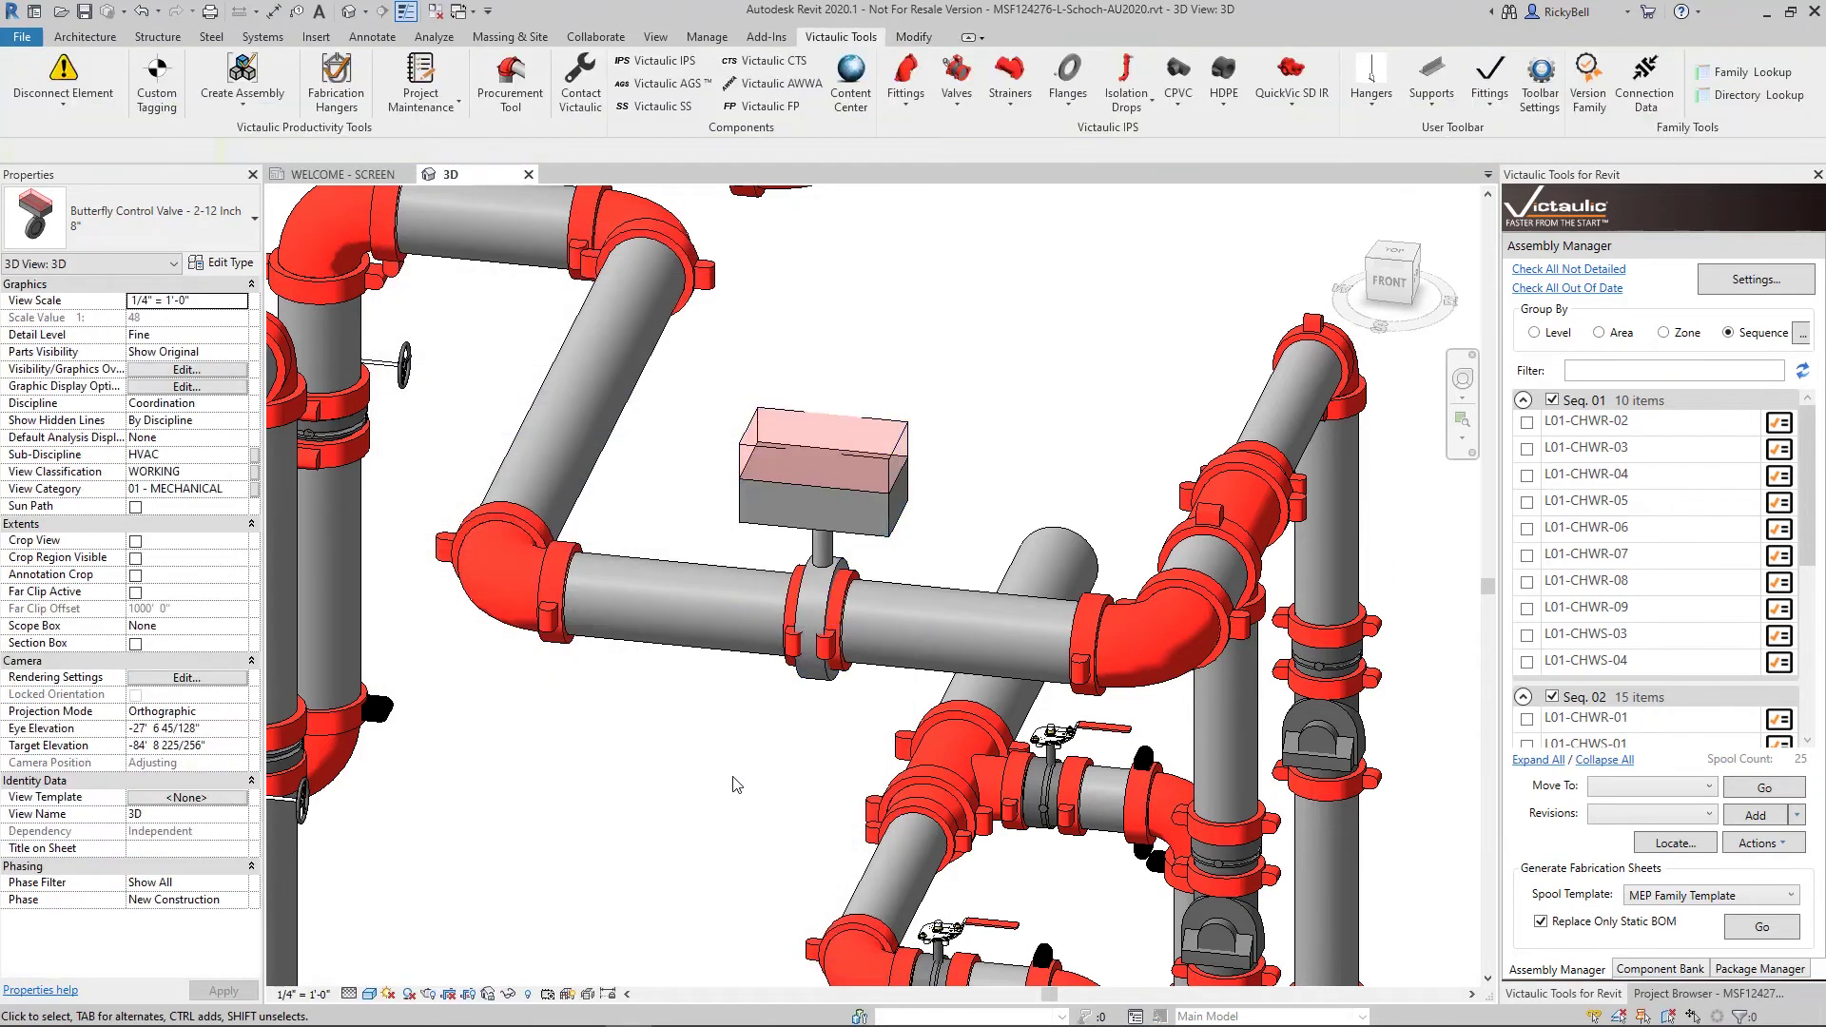
pyautogui.click(808, 647)
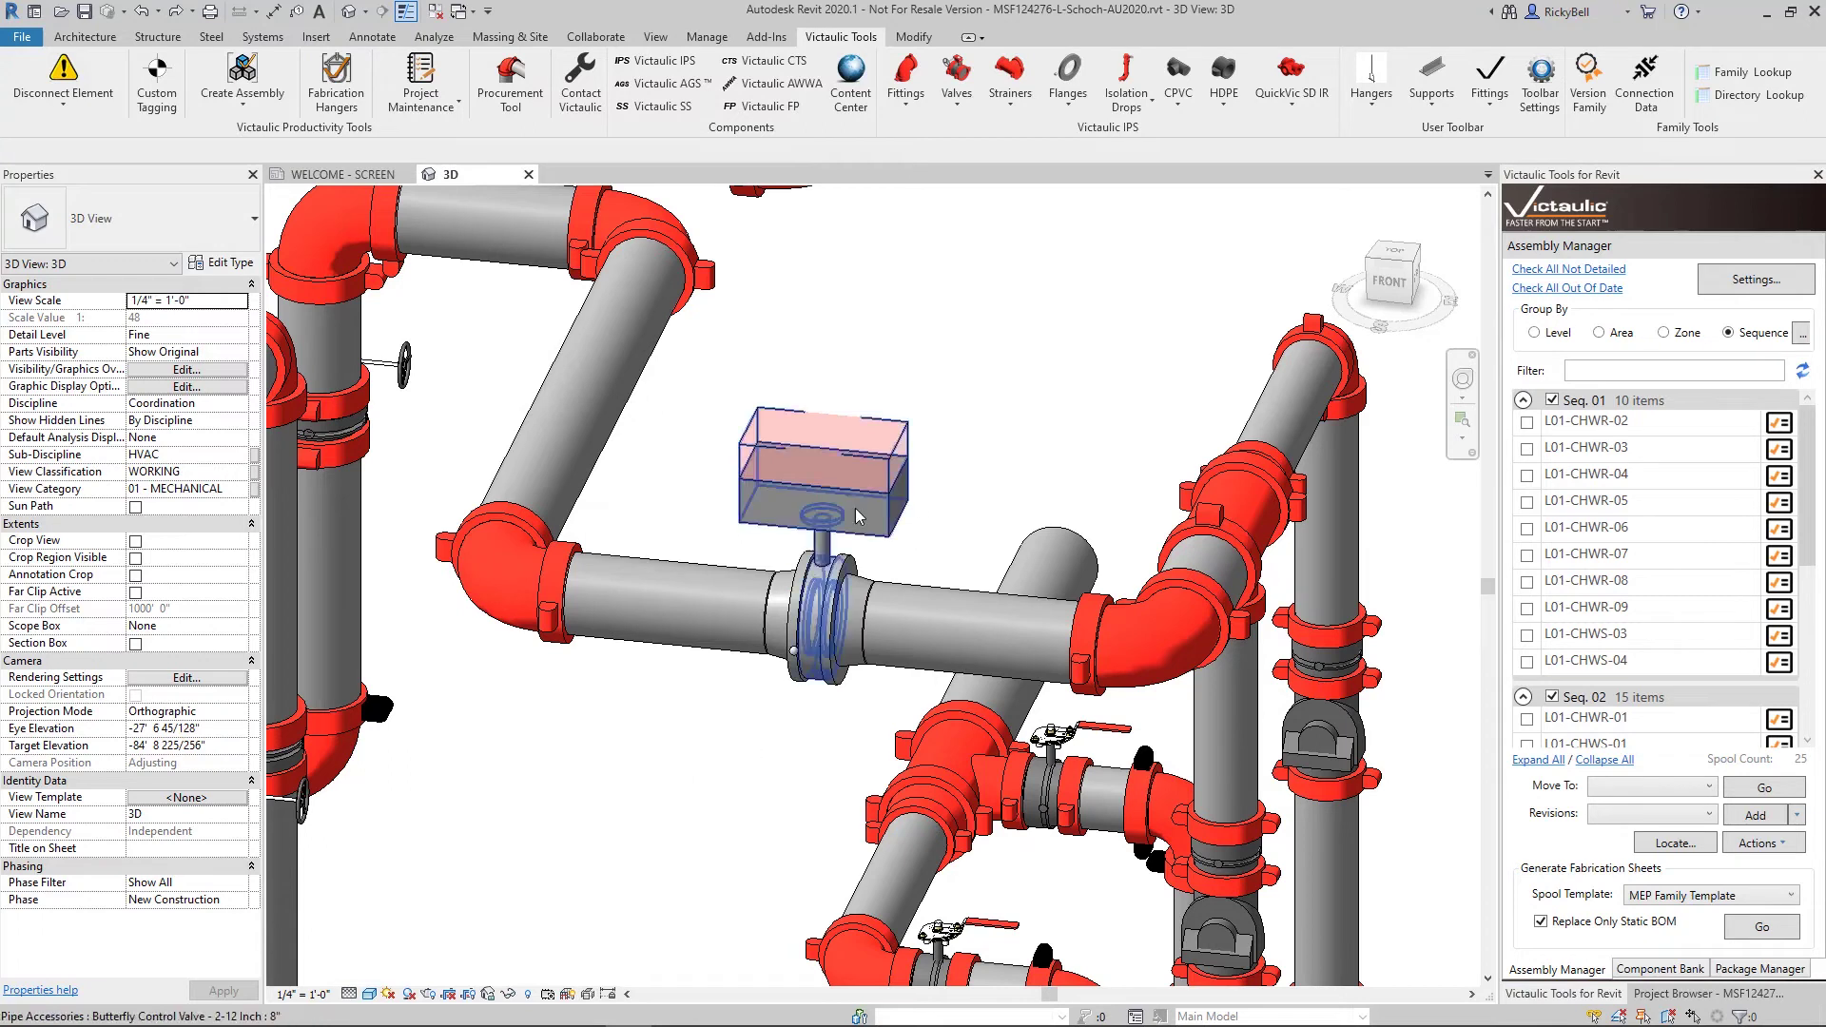
# - Disconnect the butterfly control valve from its pipes with Victaulic Disconnect Element
pyautogui.click(859, 541)
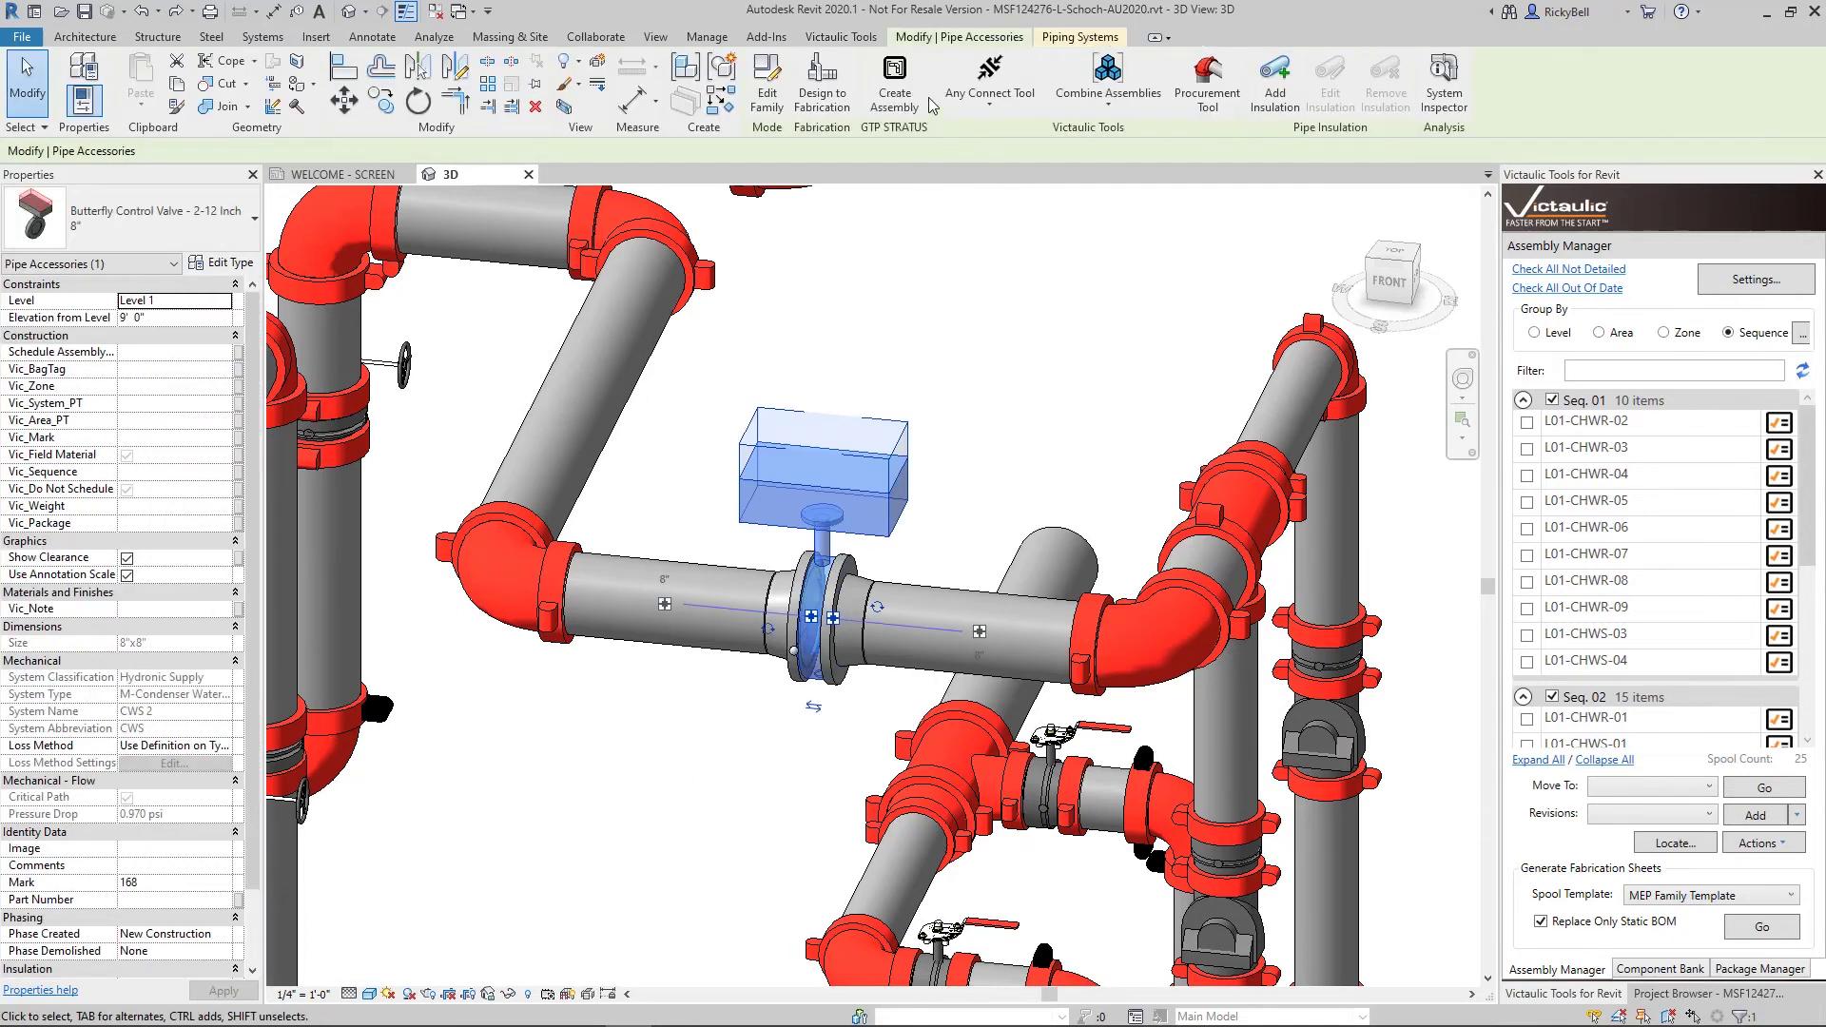
pyautogui.click(989, 100)
pyautogui.click(1008, 405)
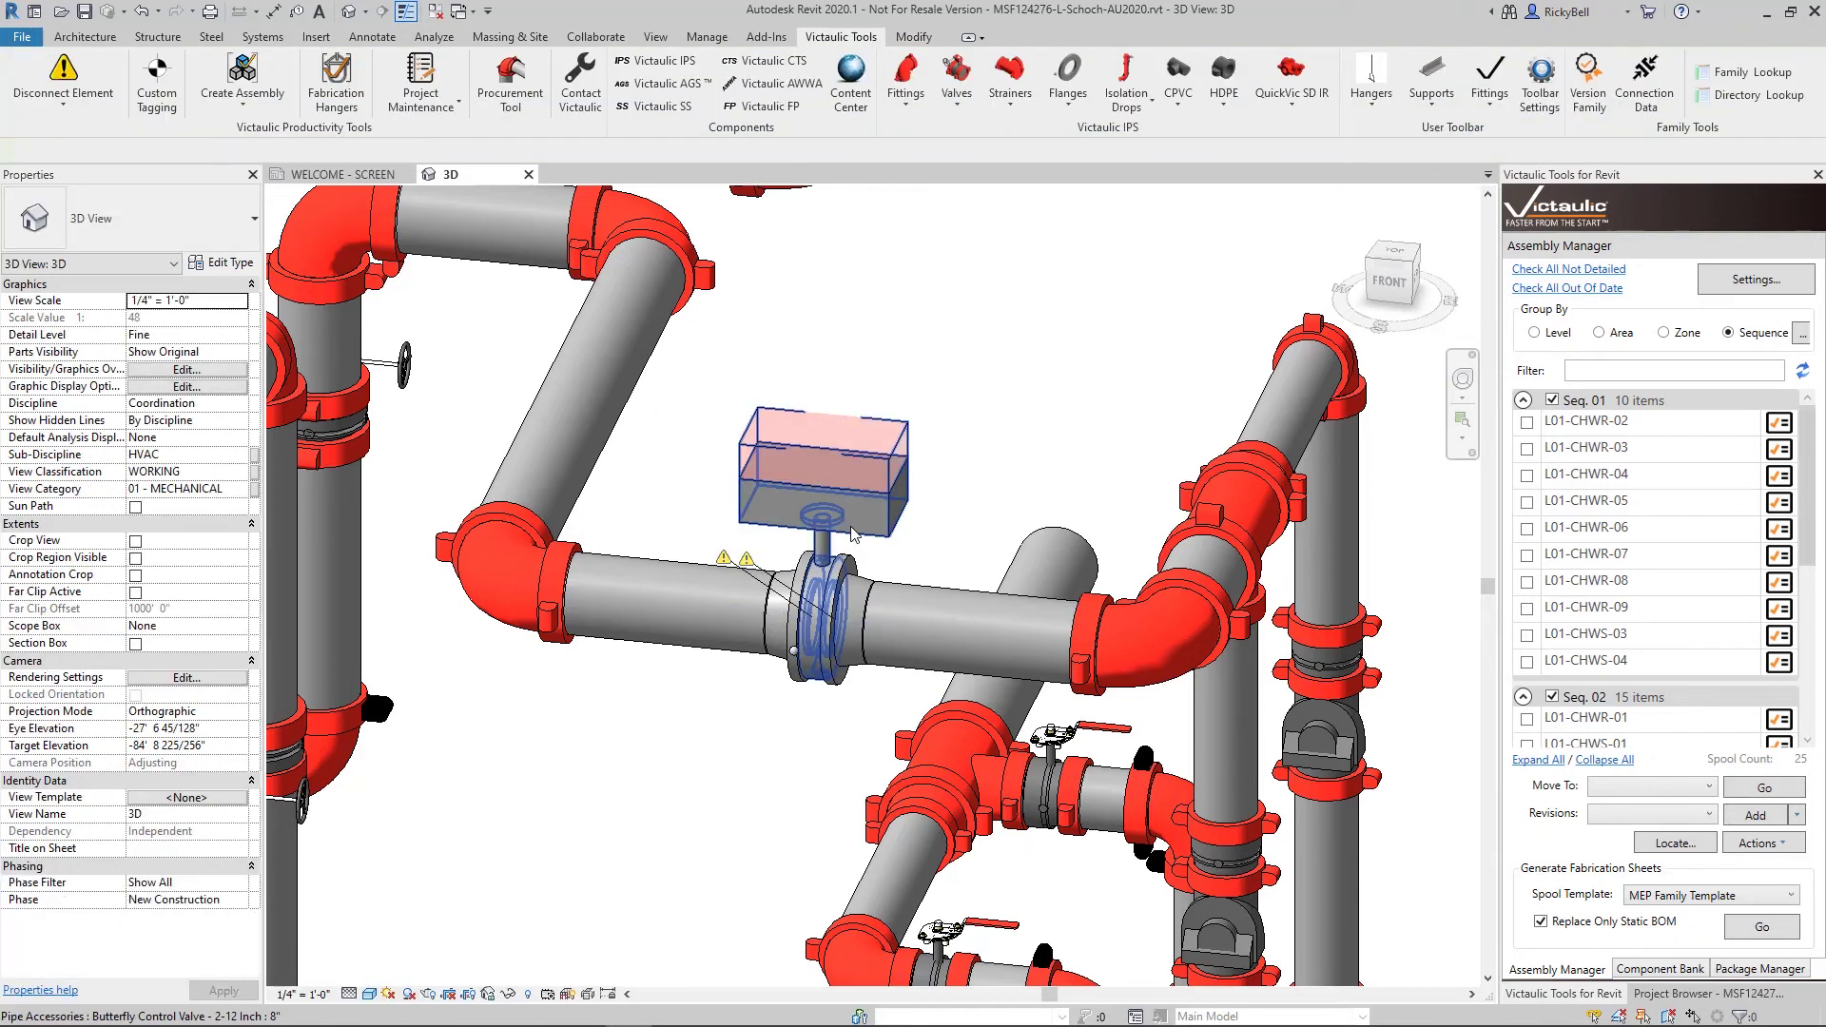
# - Set the disconnected valve's Body Length type parameter to 0' 3"
pyautogui.click(221, 263)
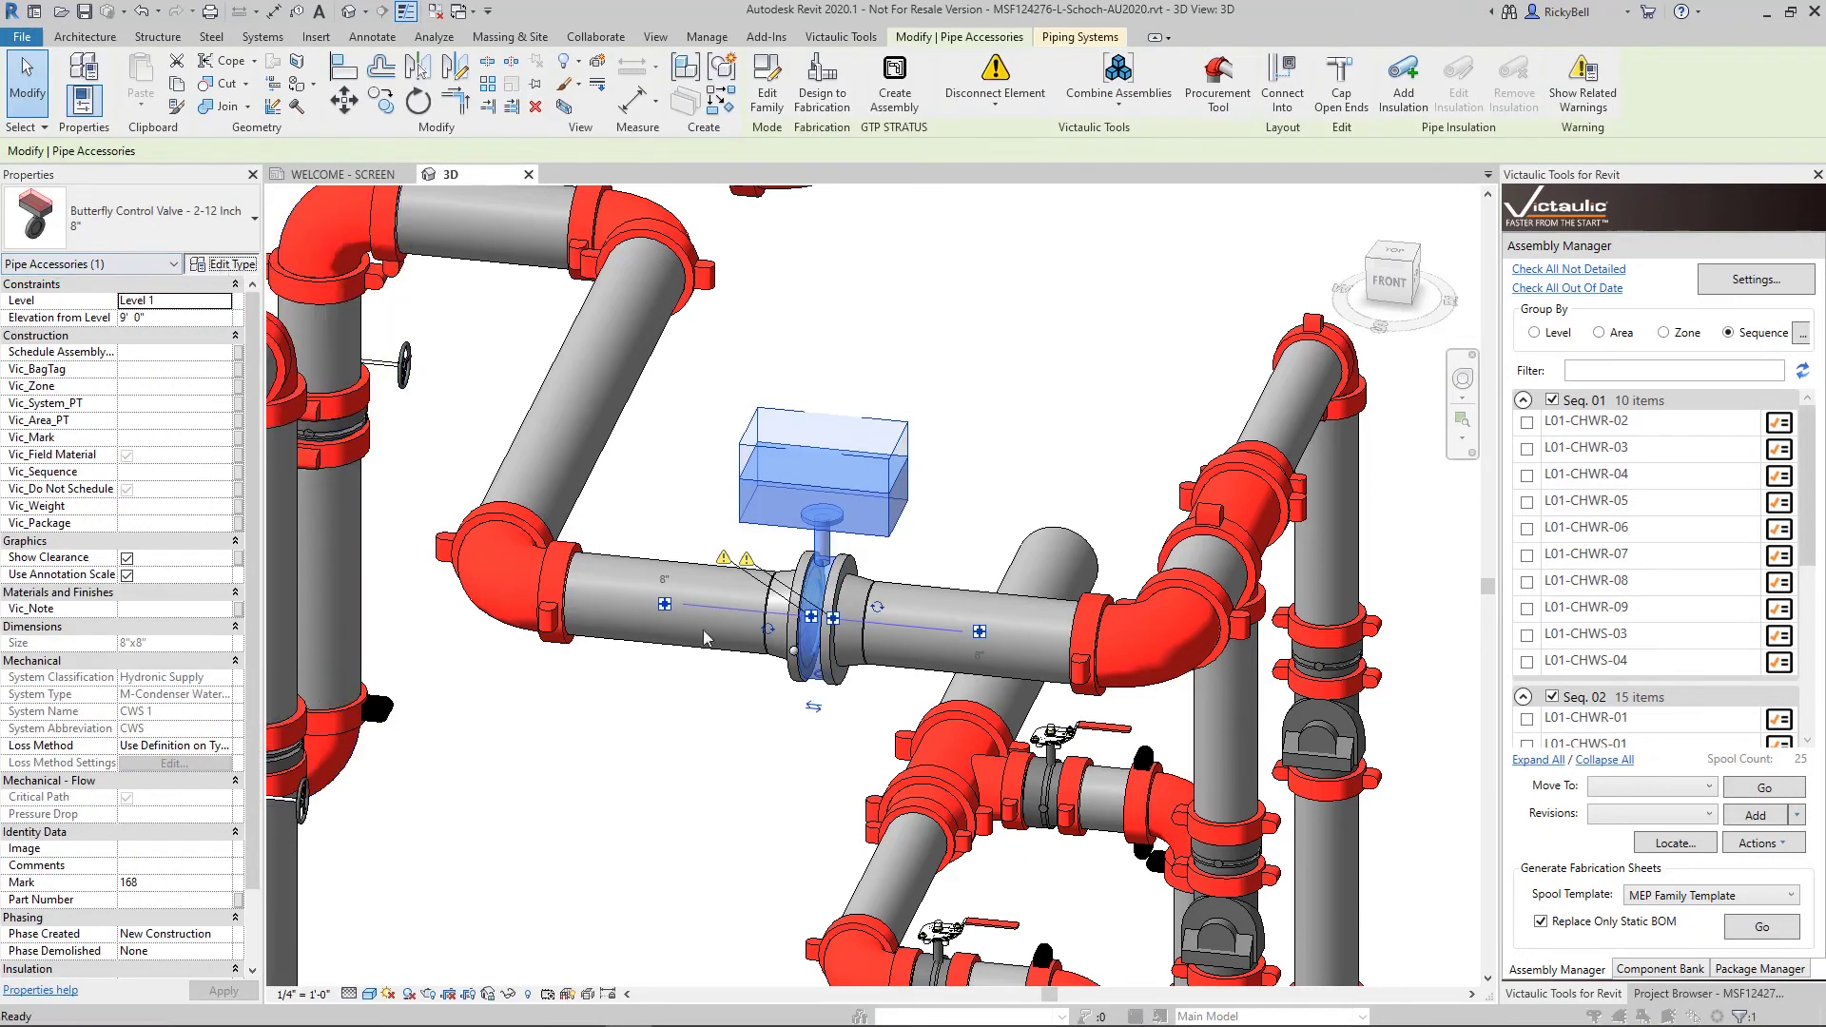
pyautogui.click(679, 756)
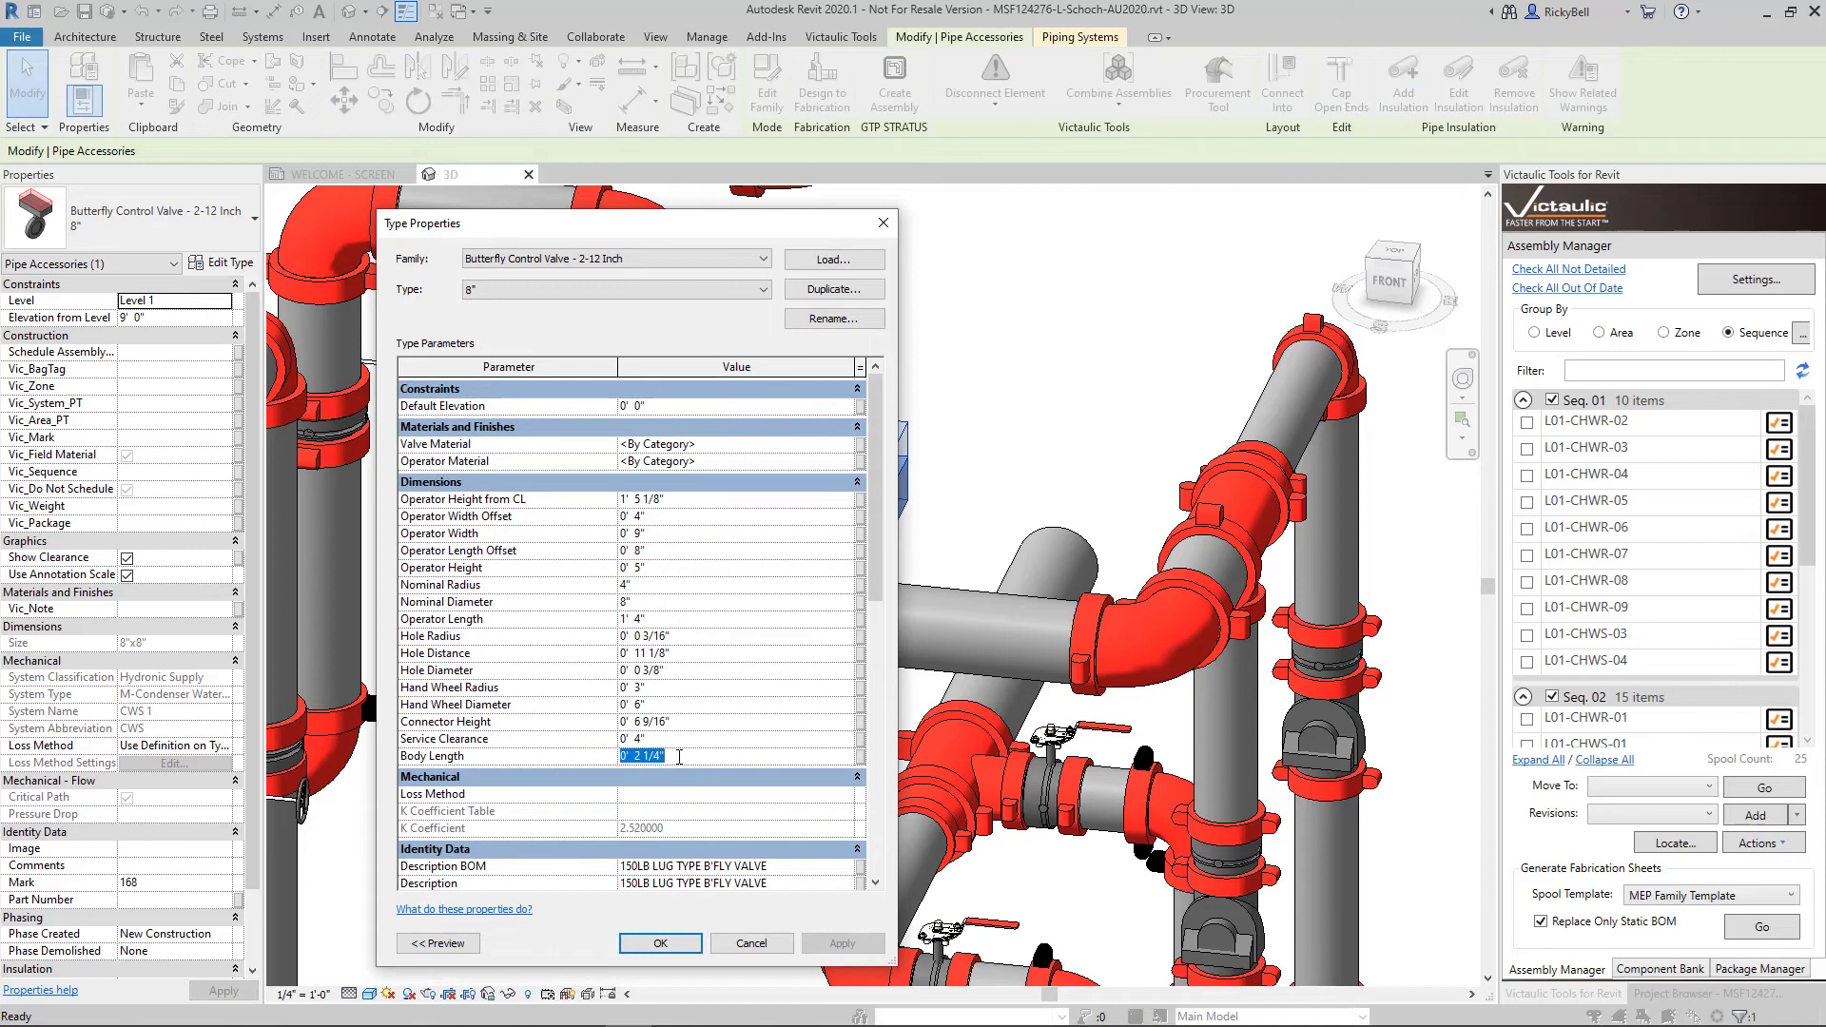
pyautogui.write('0\' 3"')
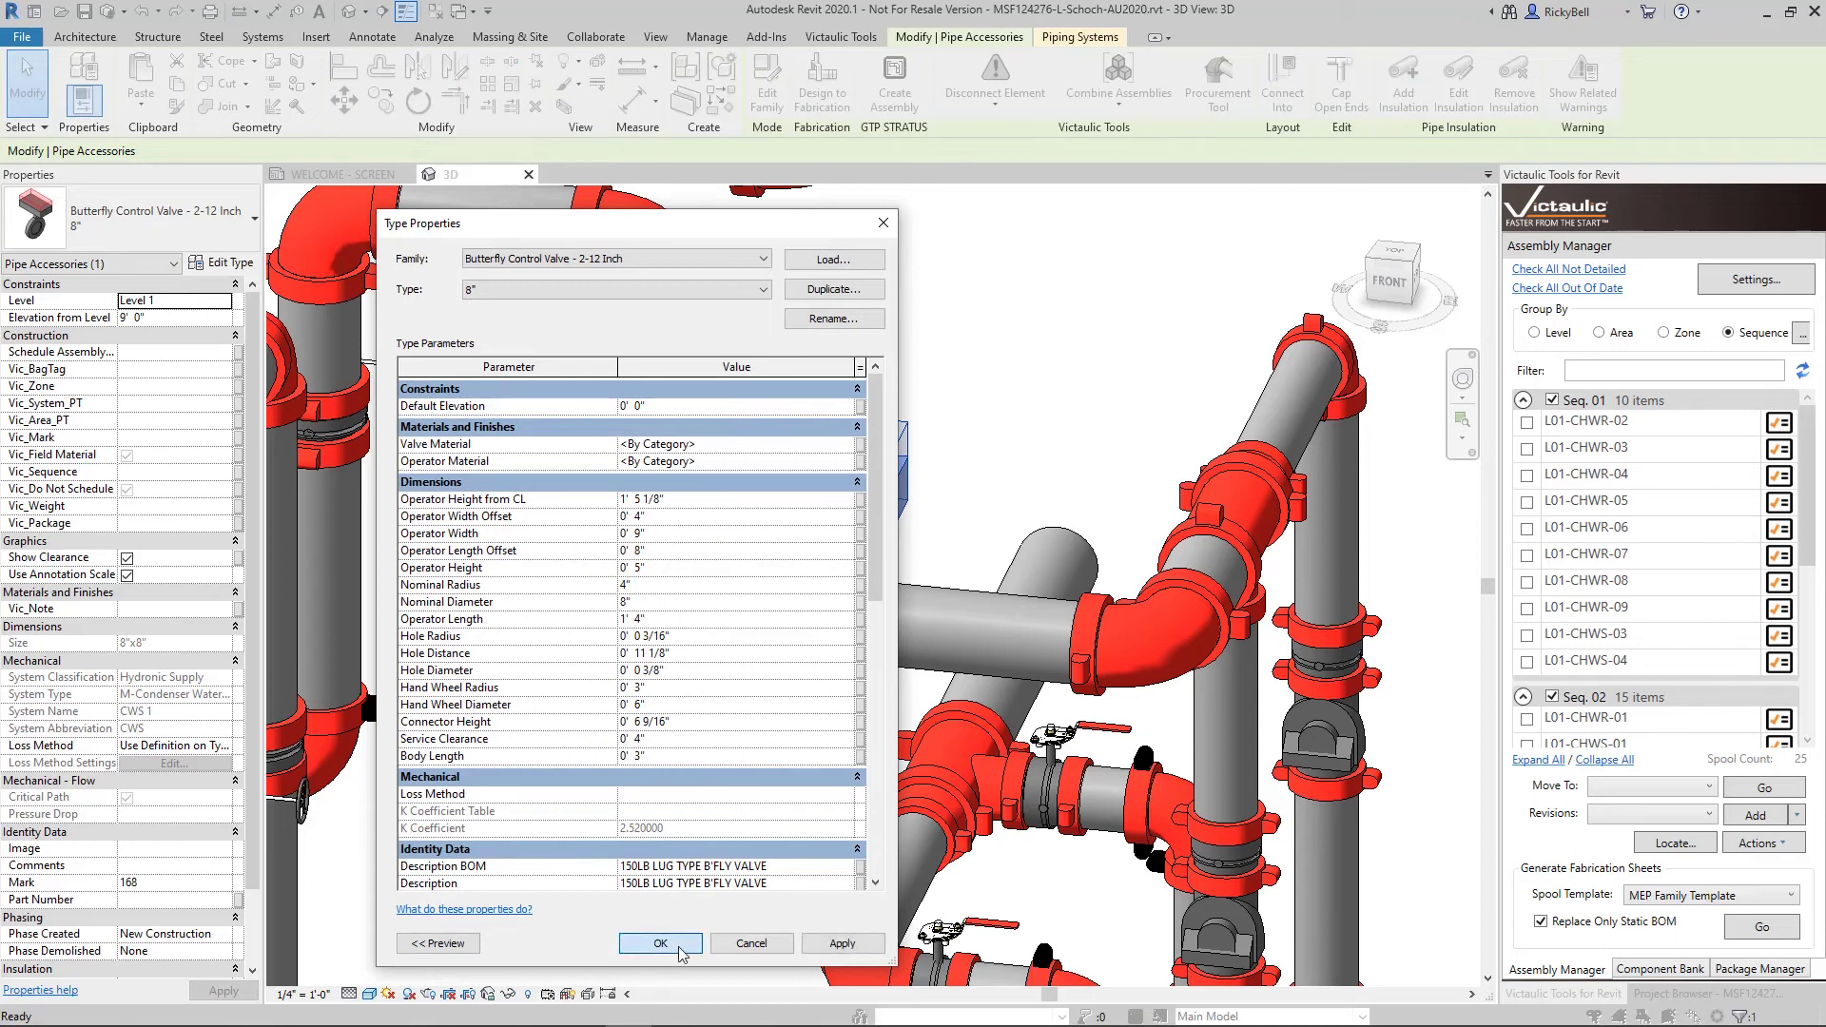
pyautogui.click(680, 944)
pyautogui.click(771, 765)
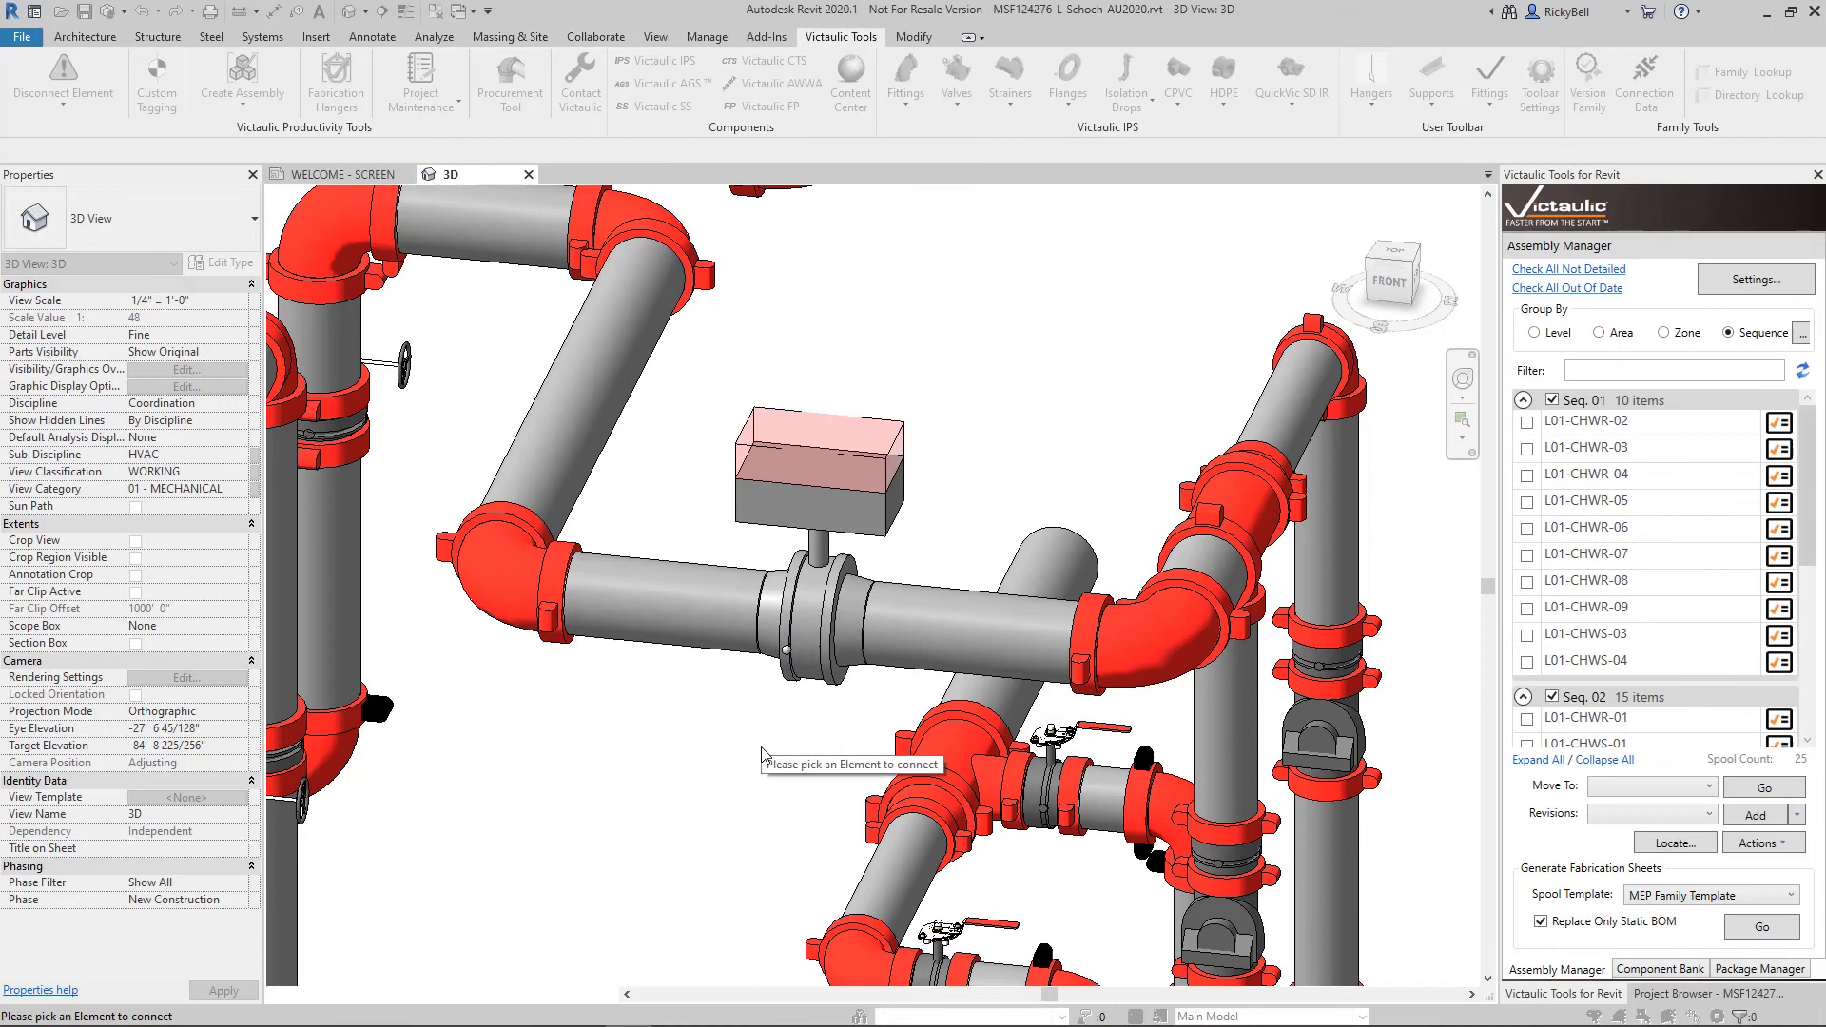
# - Cancel the Any Connect pick prompt, leaving the butterfly valve joined inline with its 0' 3" body length
pyautogui.press('Escape')
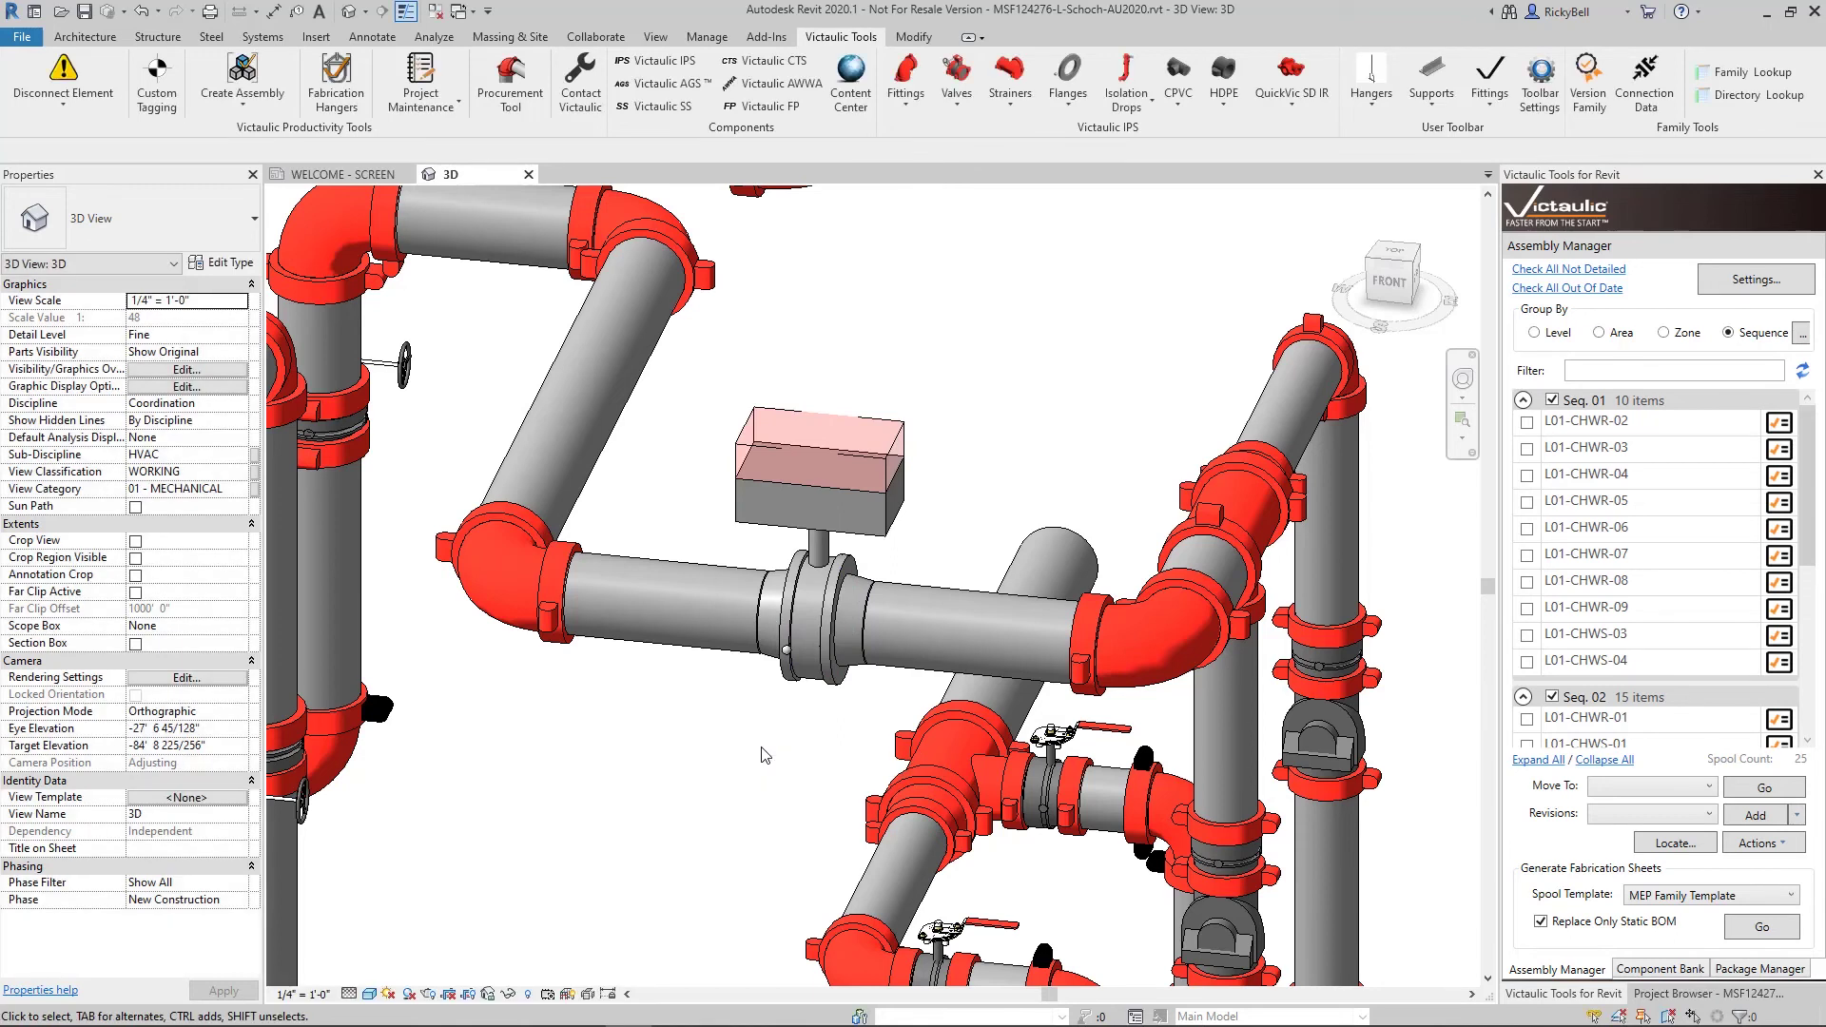